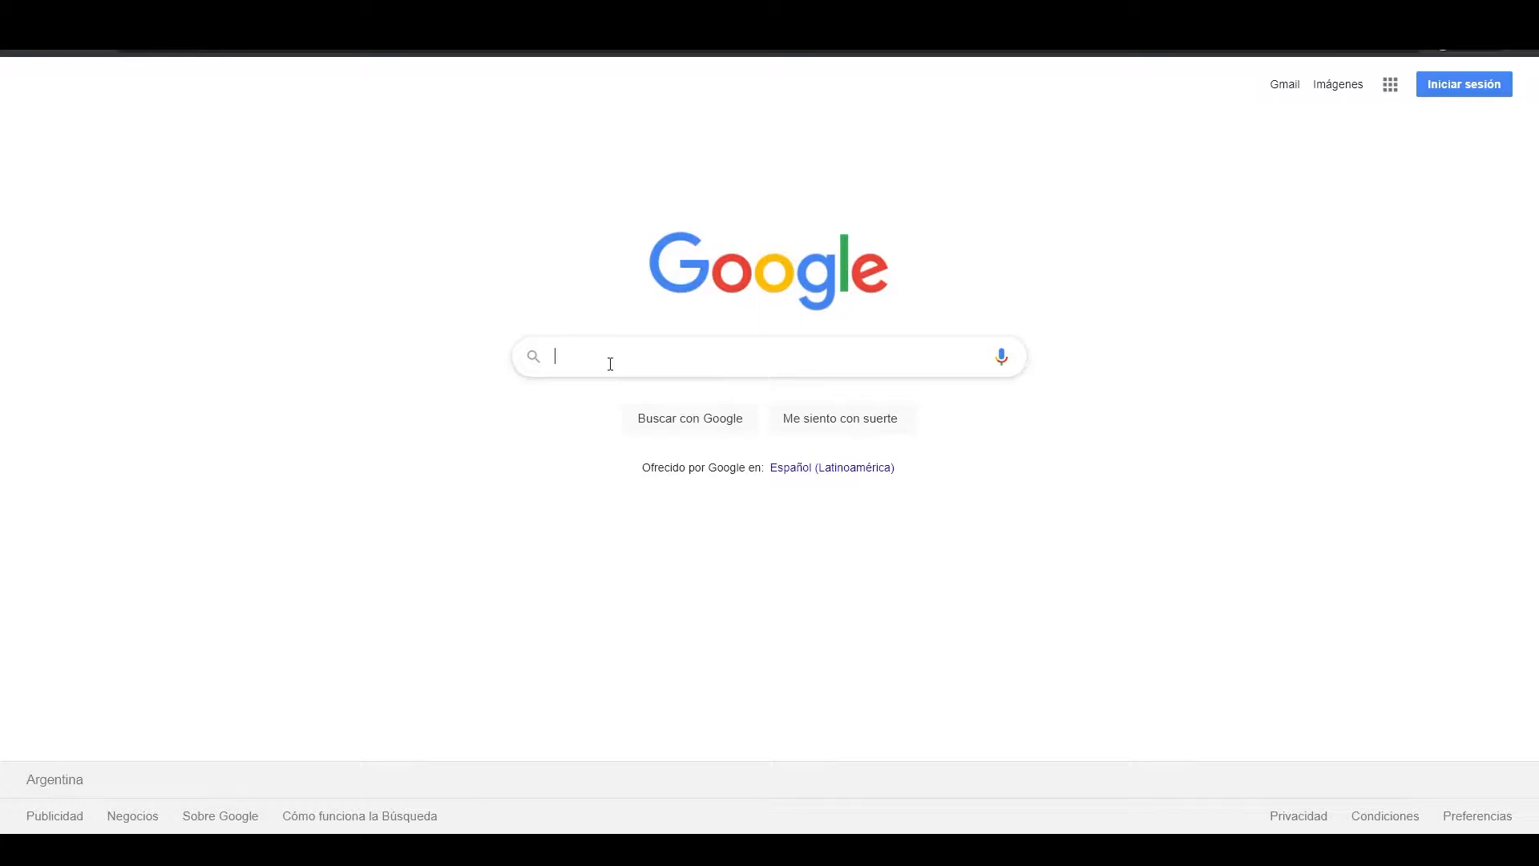
pyautogui.write('msi')
pyautogui.press('Down')
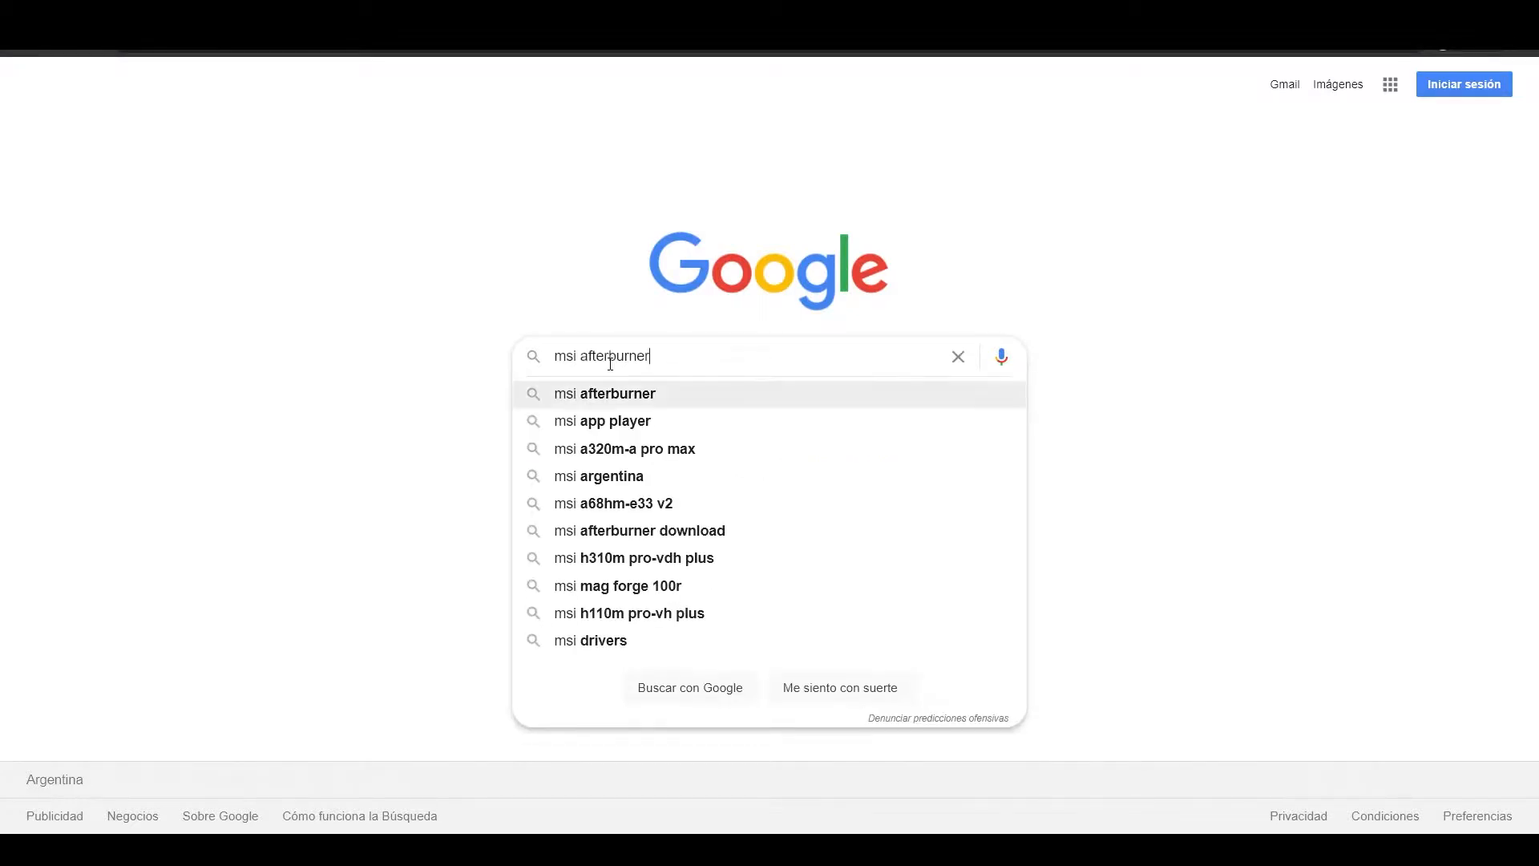
pyautogui.press('Return')
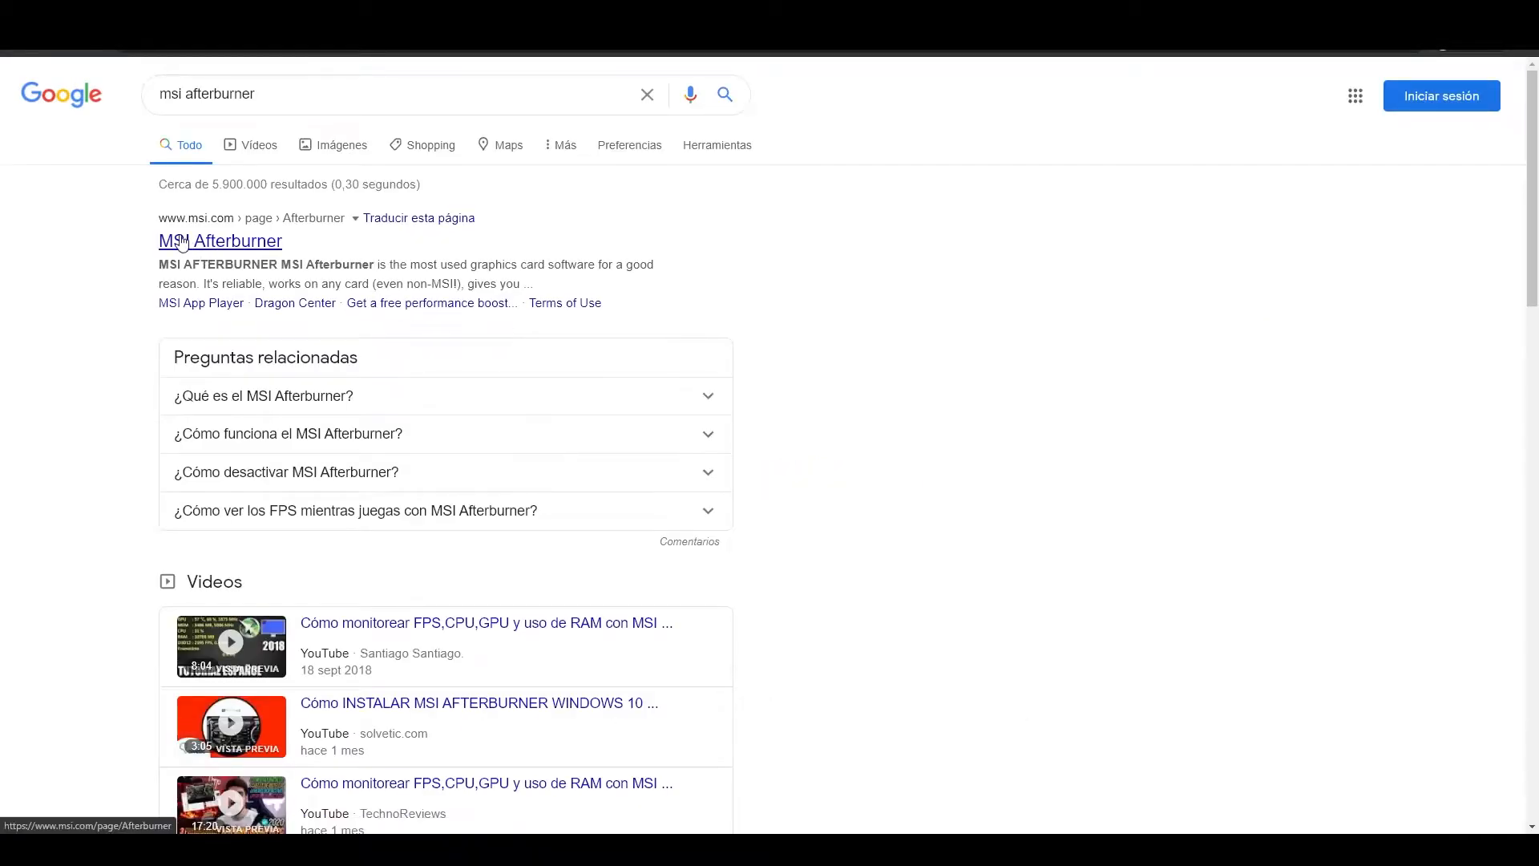
pyautogui.click(197, 245)
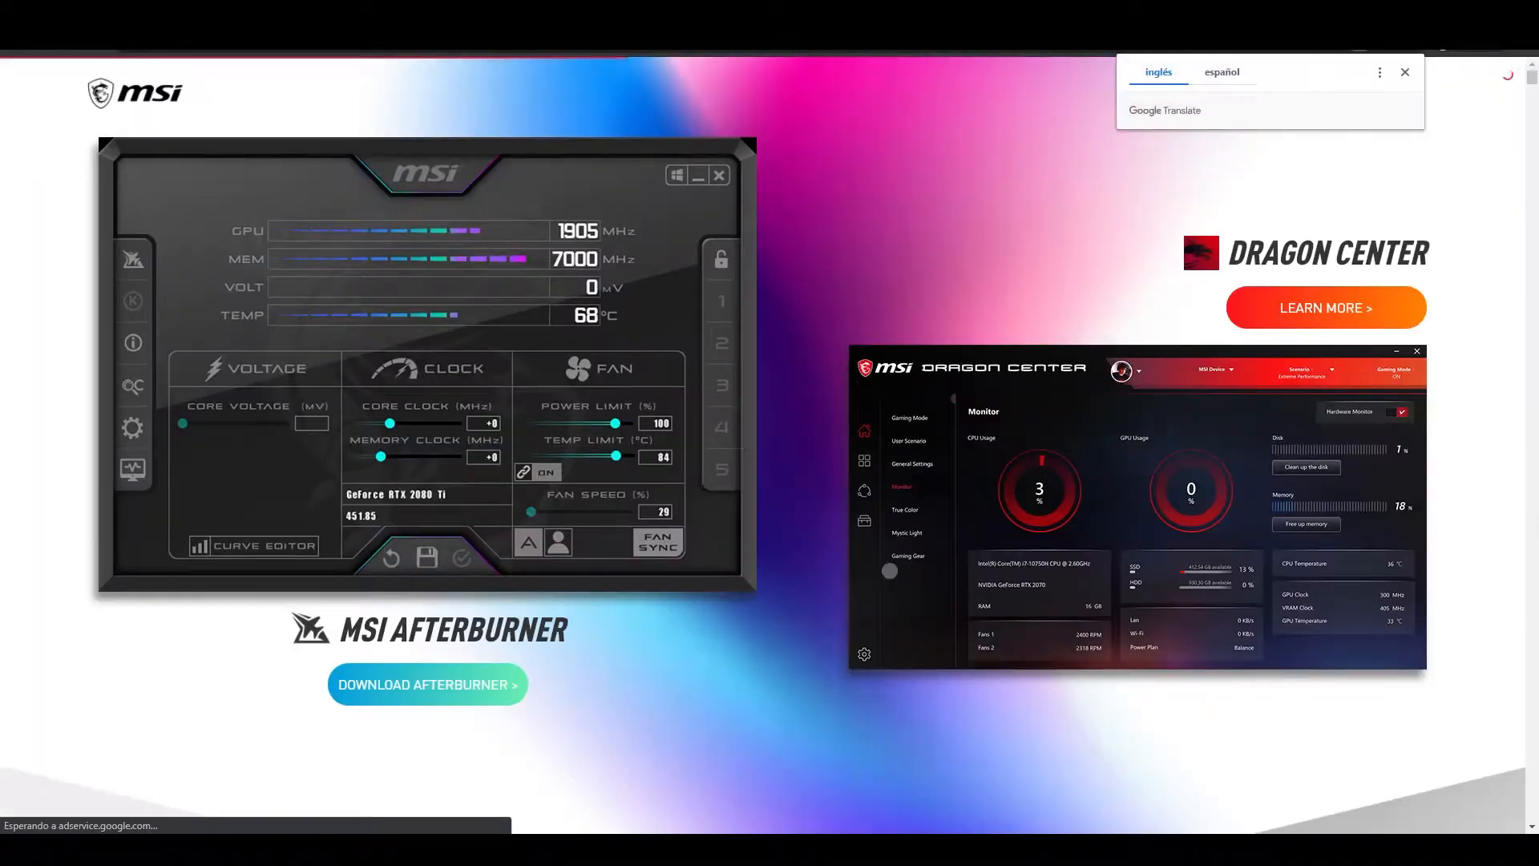
# Step: Download MSIAfterburnerSetup.zip, save it to Disco local (D:), and show the file in its folder
pyautogui.scroll(-2, 882, 567)
pyautogui.scroll(2, 493, 534)
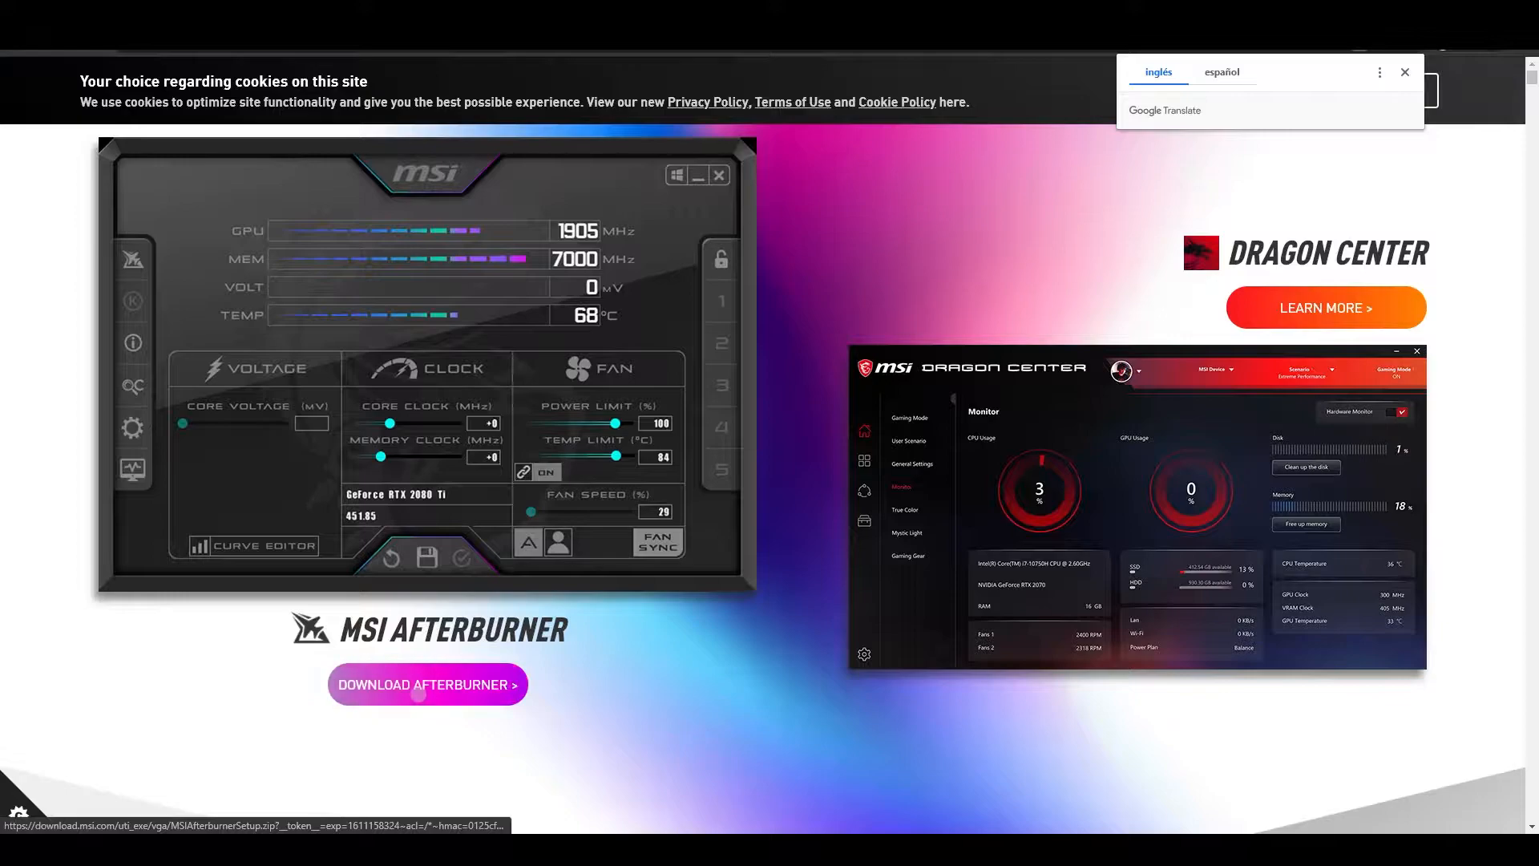
pyautogui.click(418, 691)
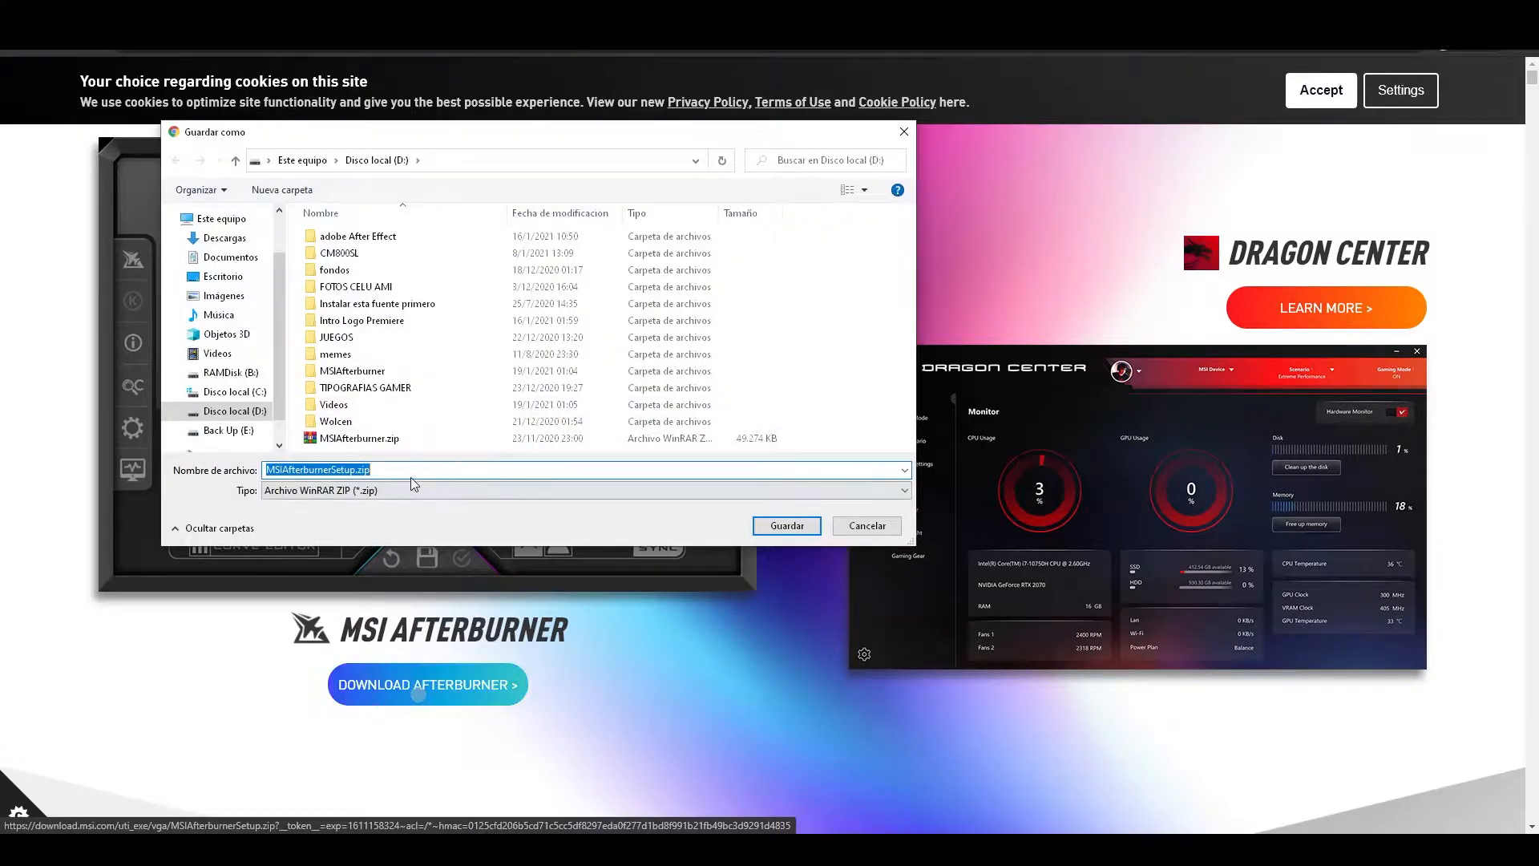
pyautogui.click(785, 526)
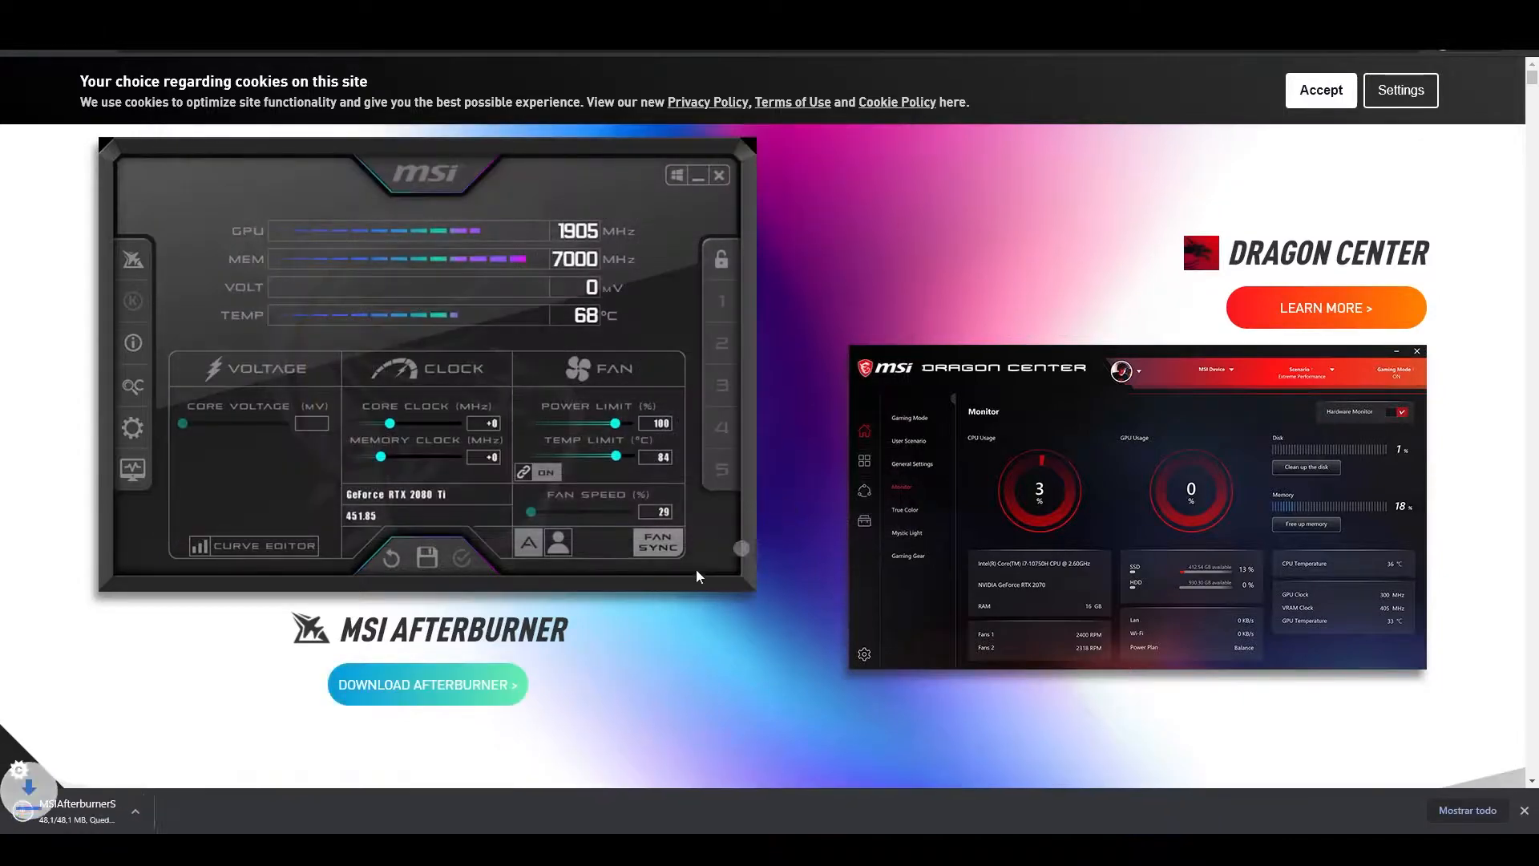
pyautogui.click(170, 811)
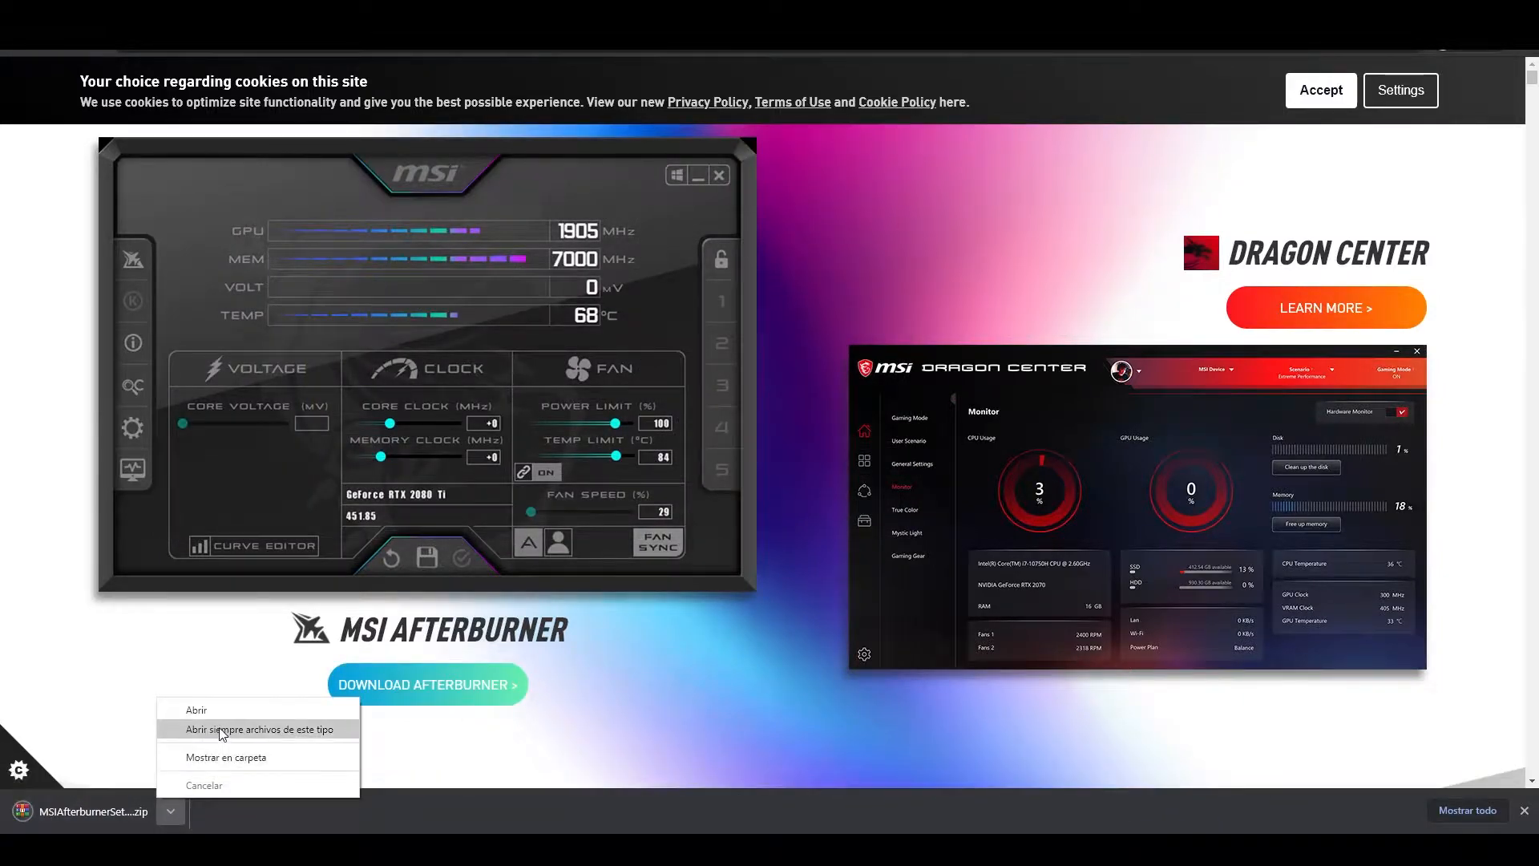
pyautogui.click(264, 756)
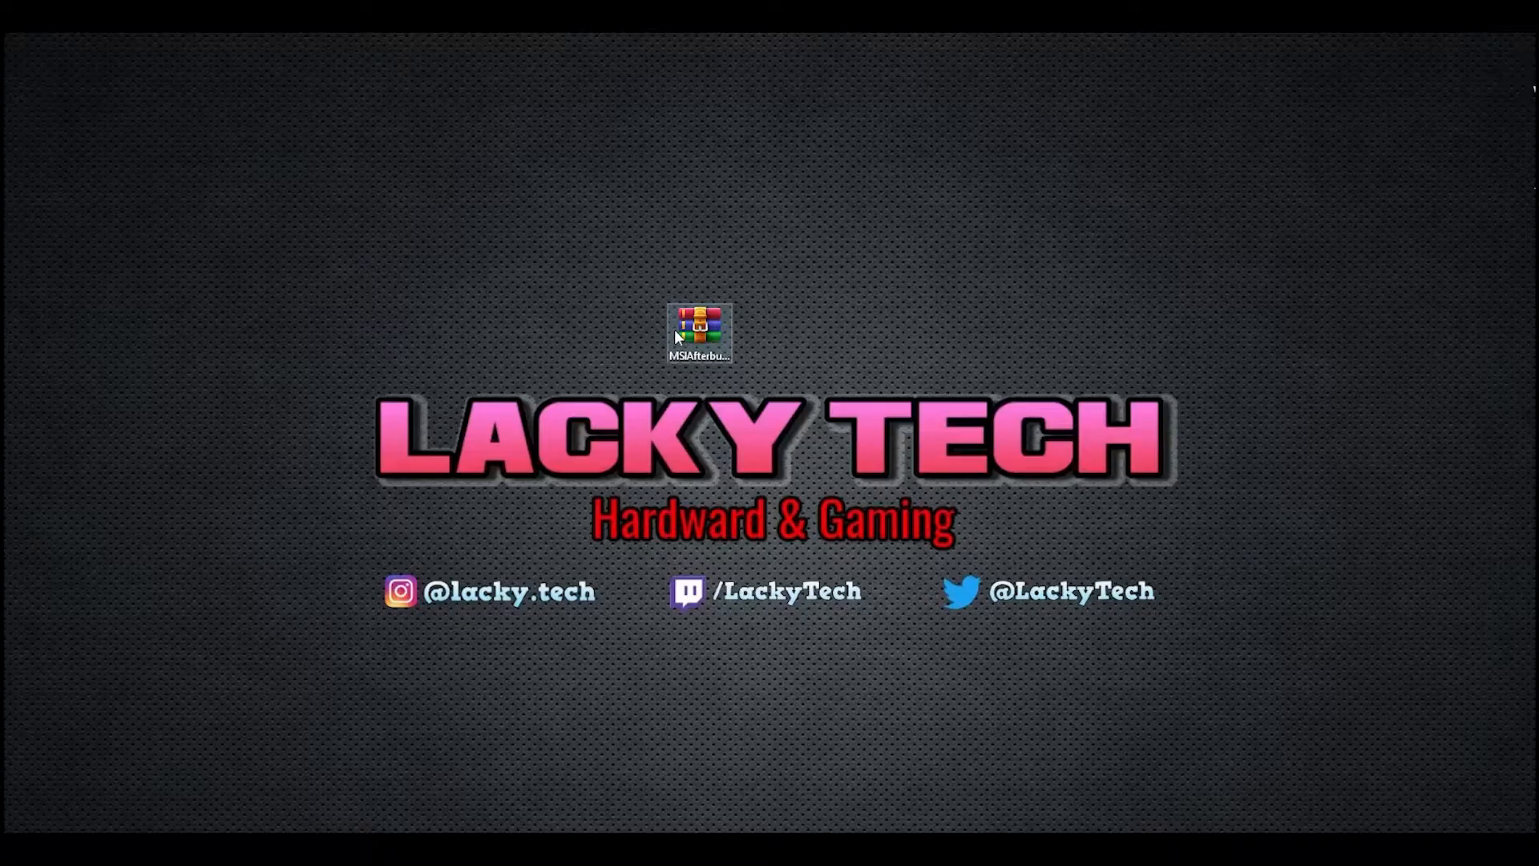
# Step: Extract the MSI Afterburner archive into an MSIAfterburnerSetup folder and place that folder beside the archive on the desktop
pyautogui.rightClick(675, 329)
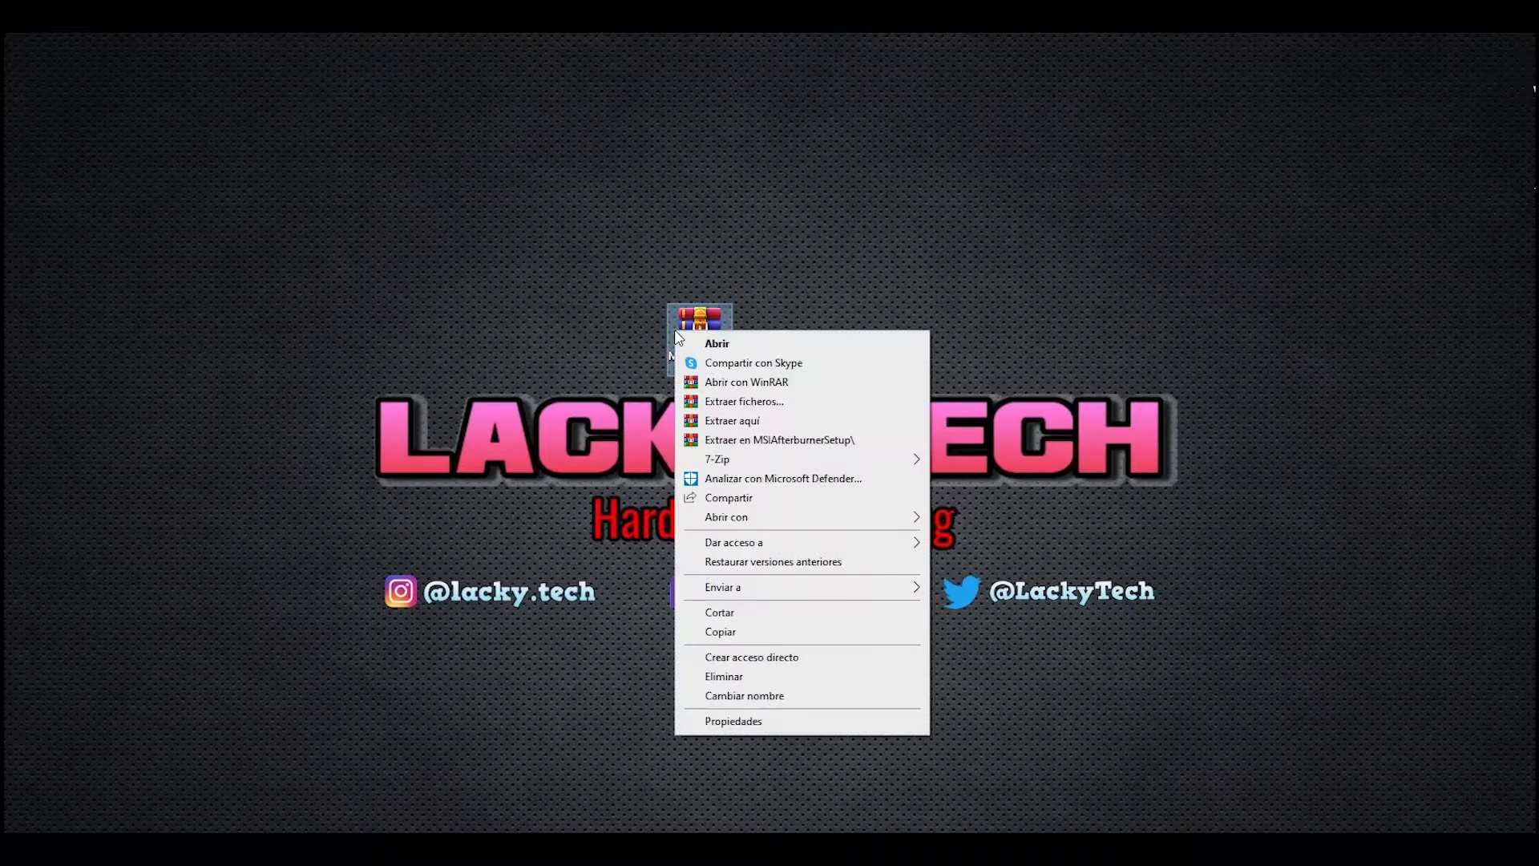
pyautogui.click(766, 401)
pyautogui.moveTo(34, 64); pyautogui.dragTo(785, 327)
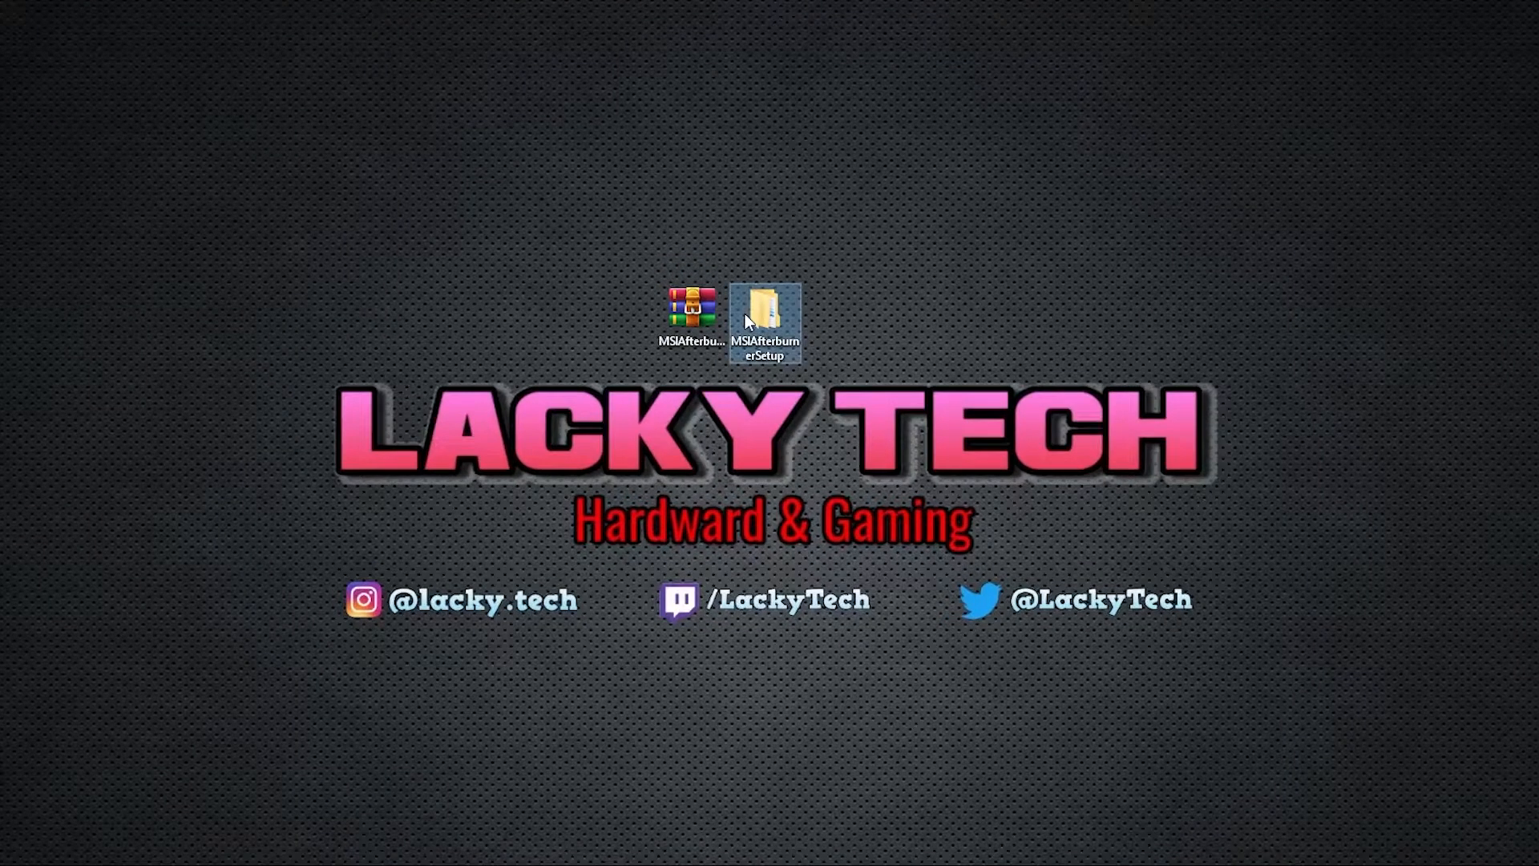
# Step: Run MSIAfterburnerSetup462.exe from the 4.6.2 subfolder of MSIAfterburnerSetup with Español as the installer language
pyautogui.doubleClick(743, 314)
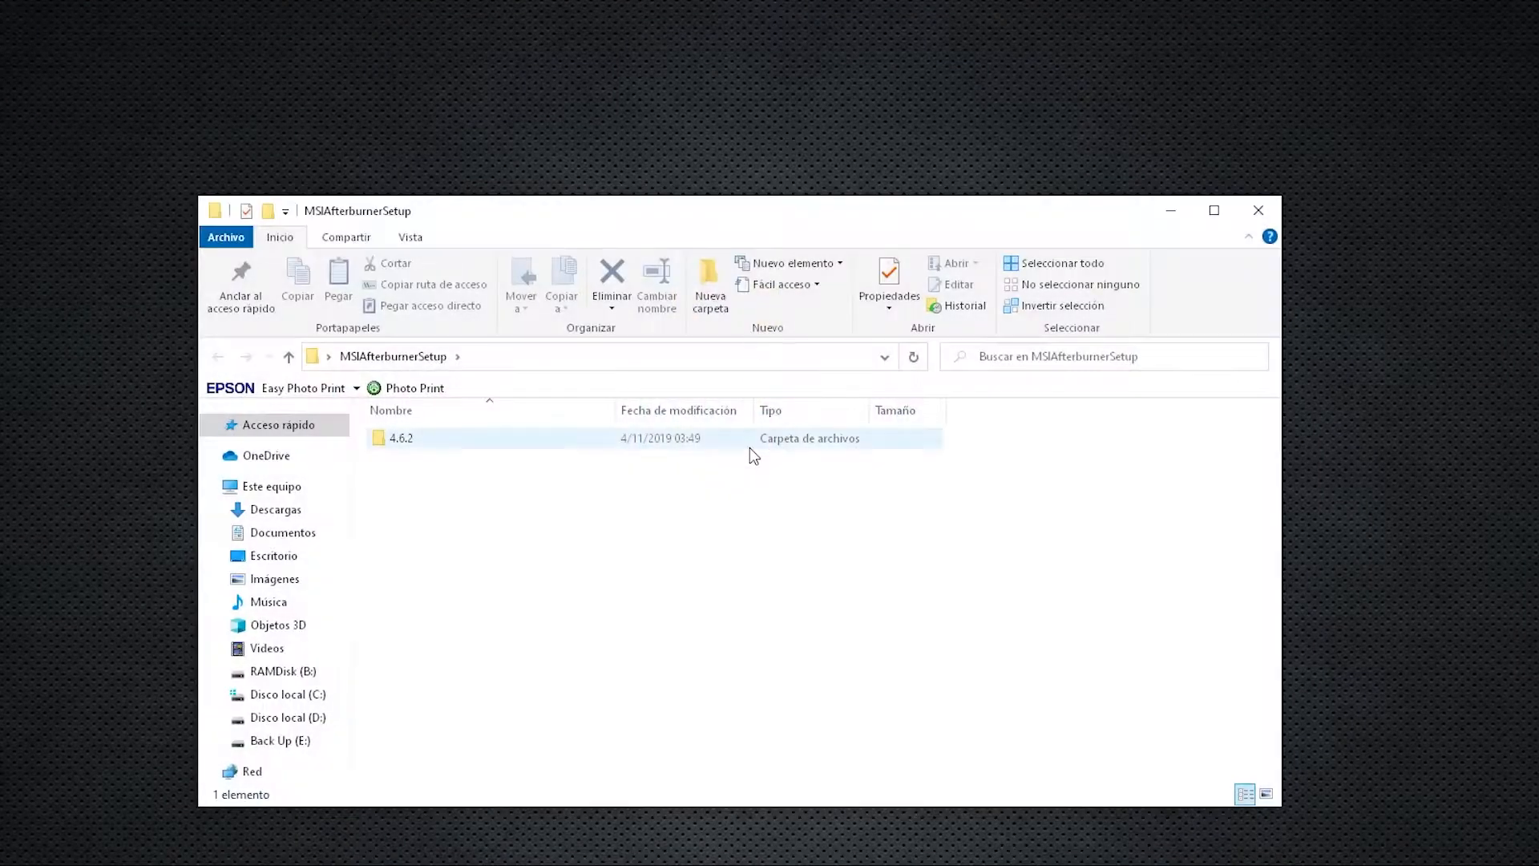
pyautogui.doubleClick(450, 448)
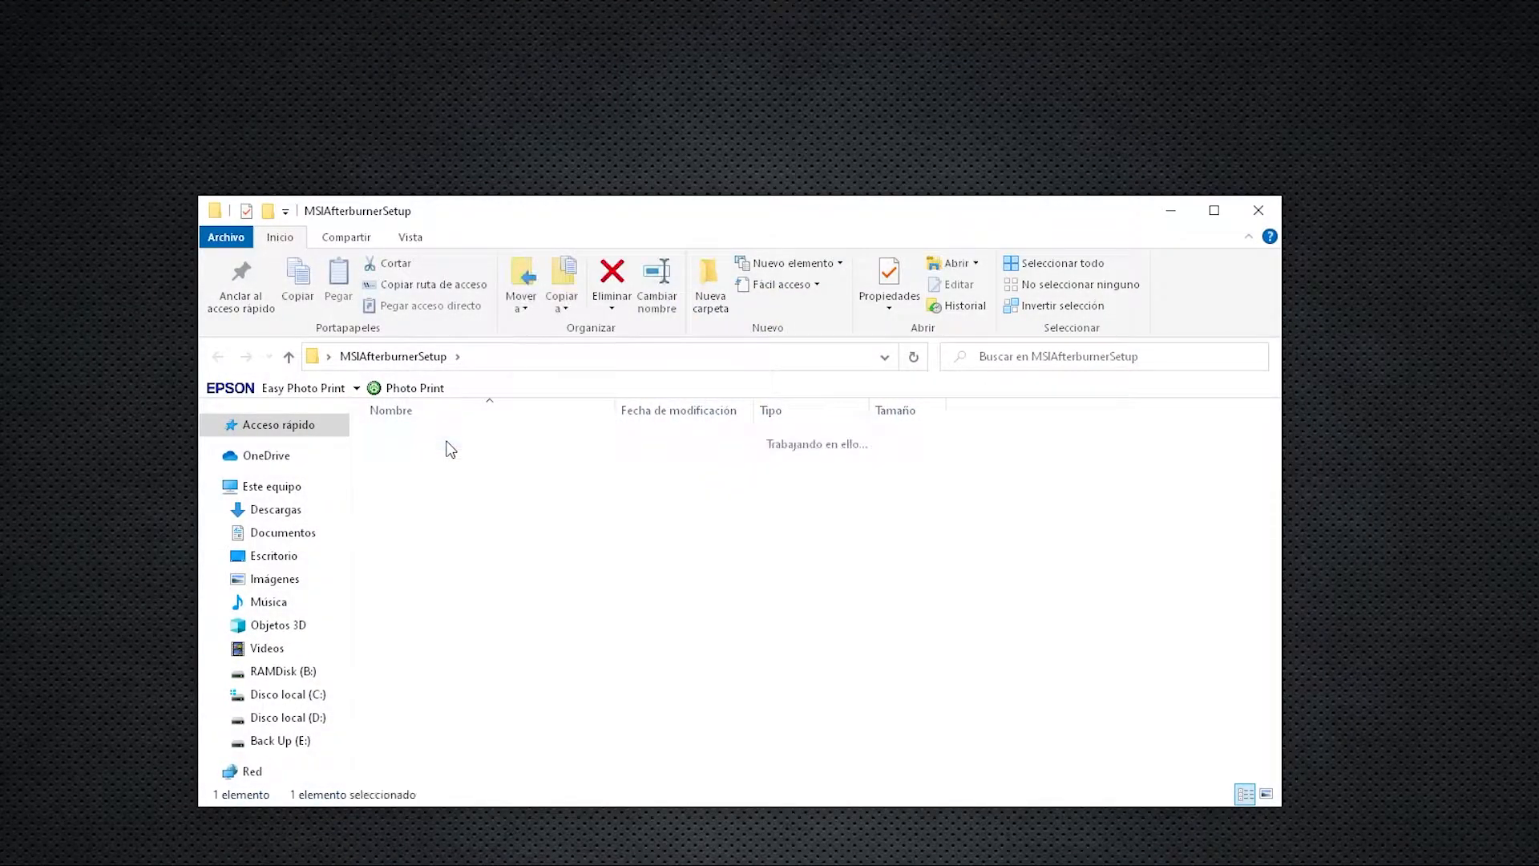
pyautogui.doubleClick(450, 448)
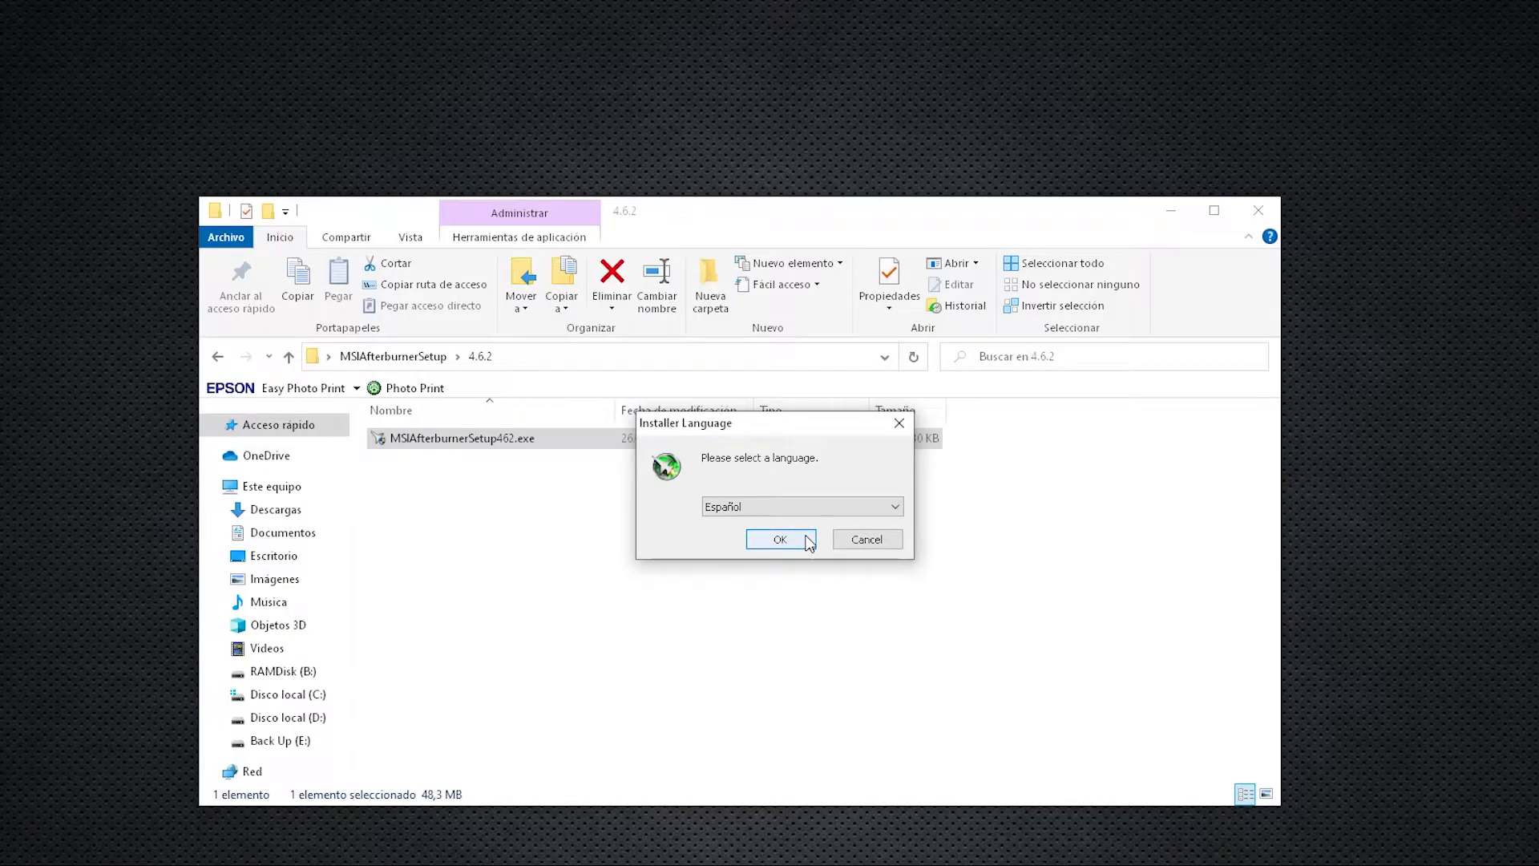
pyautogui.click(807, 541)
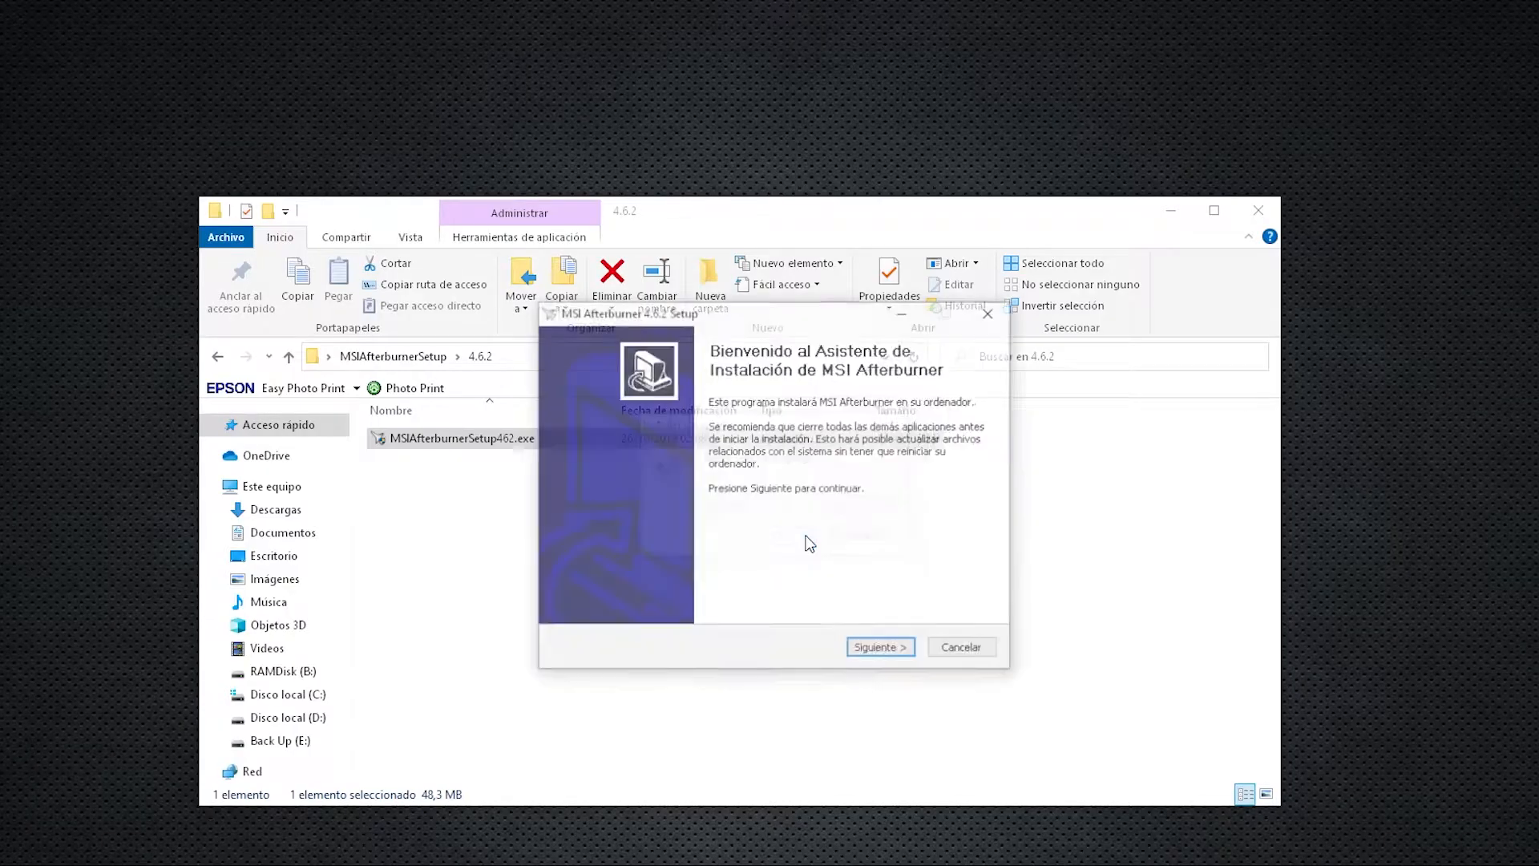
# Step: Accept the MSI Afterburner license terms and include RivaTuner Statistics Server among the components to install
pyautogui.click(876, 650)
pyautogui.click(665, 591)
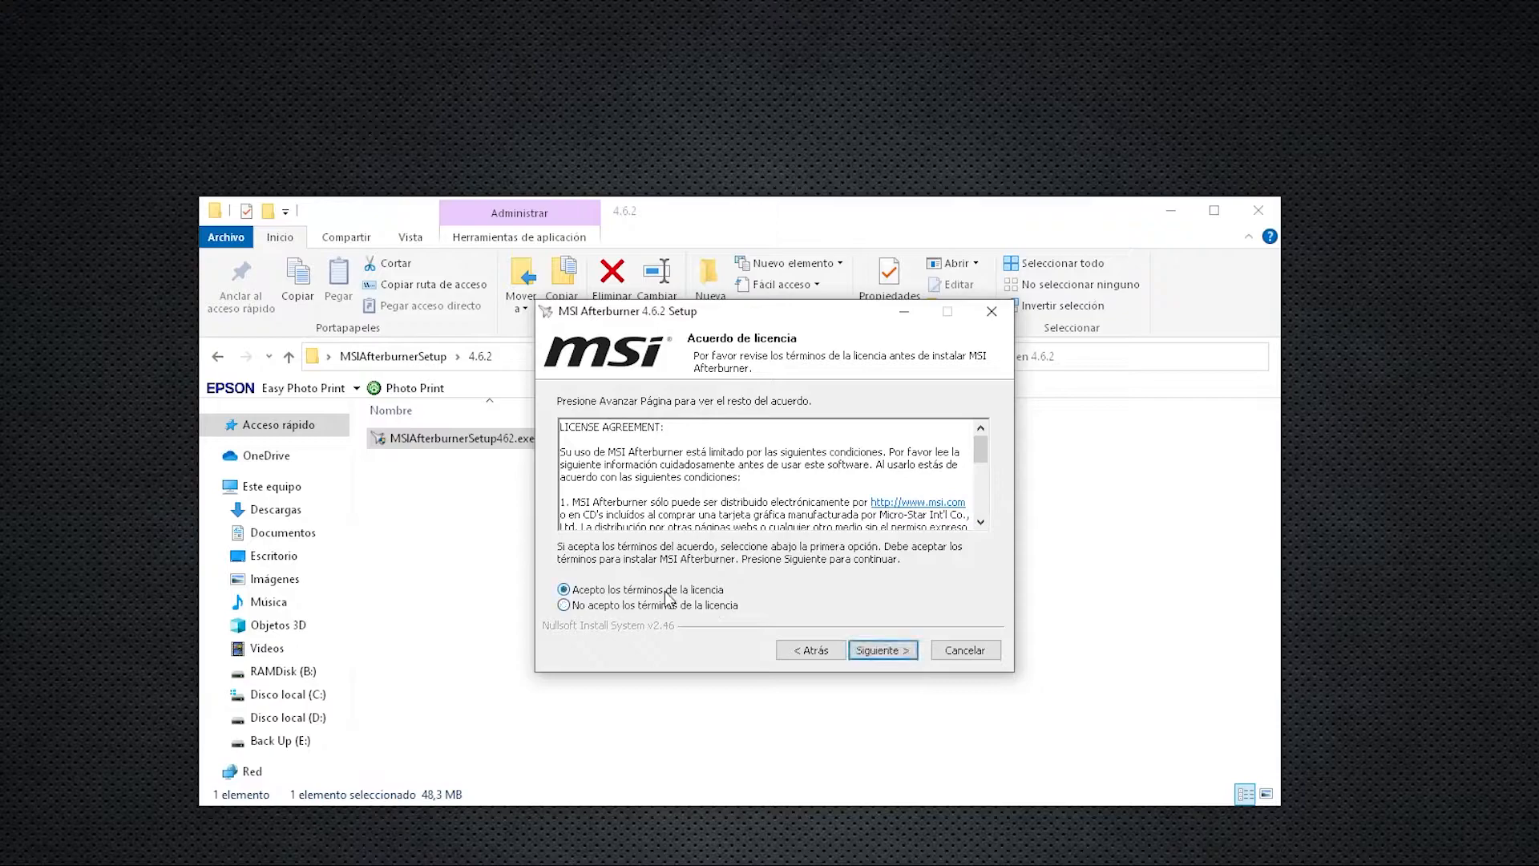
pyautogui.click(879, 651)
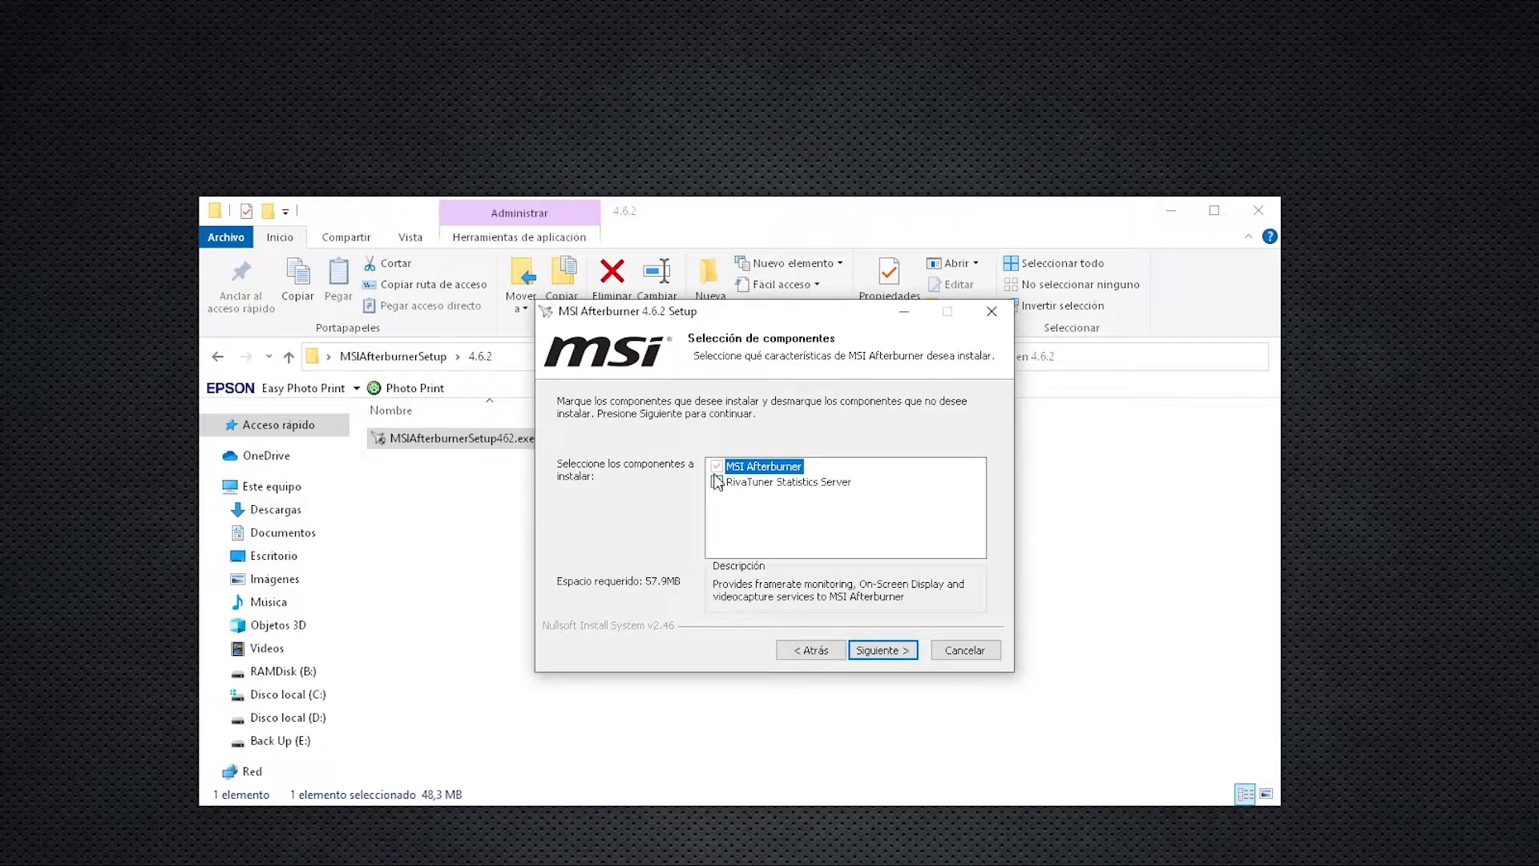
pyautogui.click(717, 483)
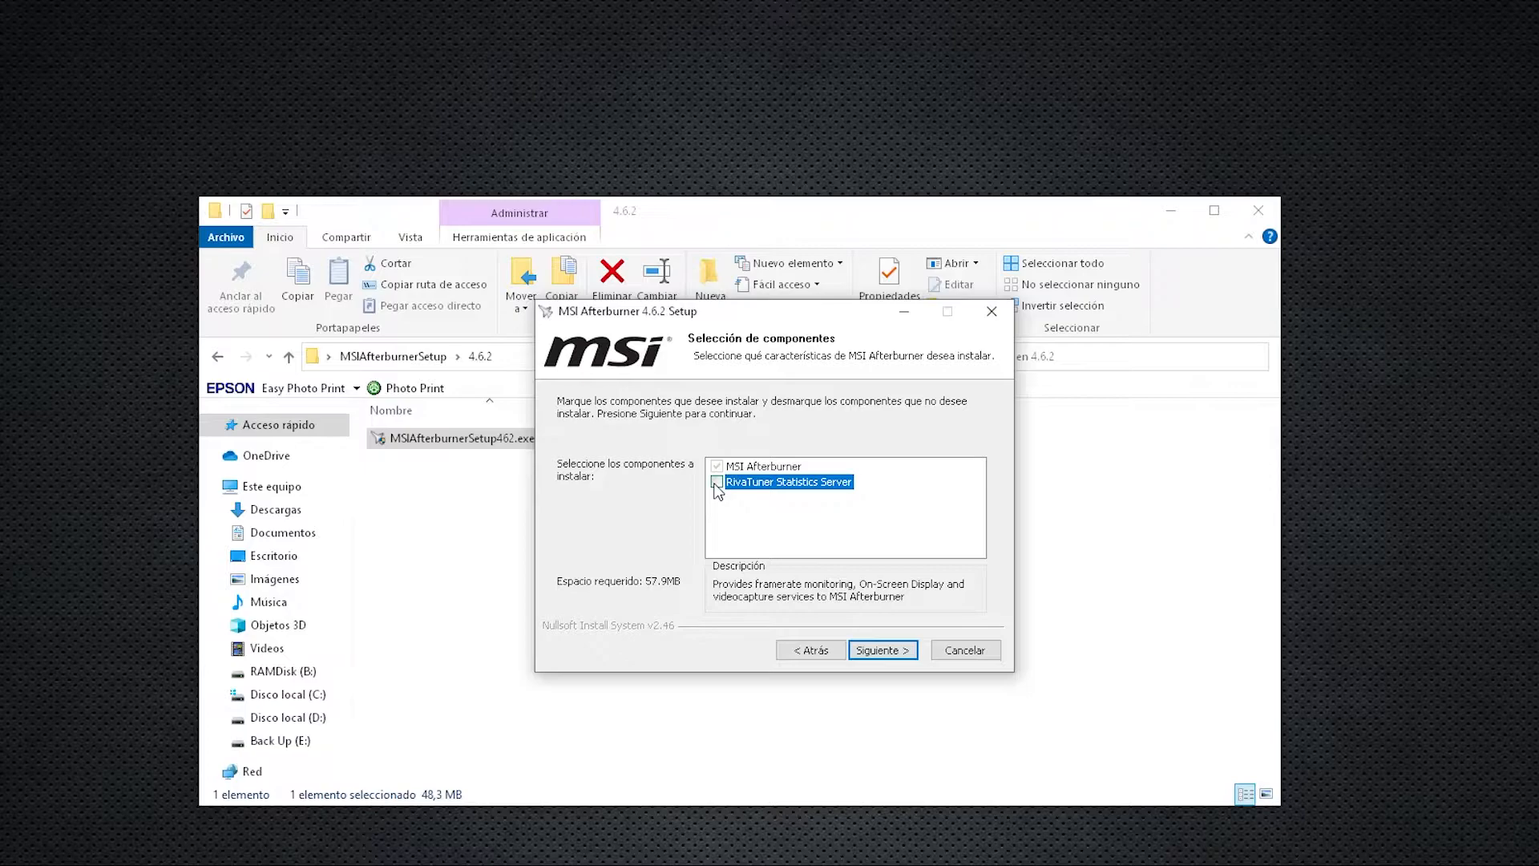
pyautogui.click(722, 467)
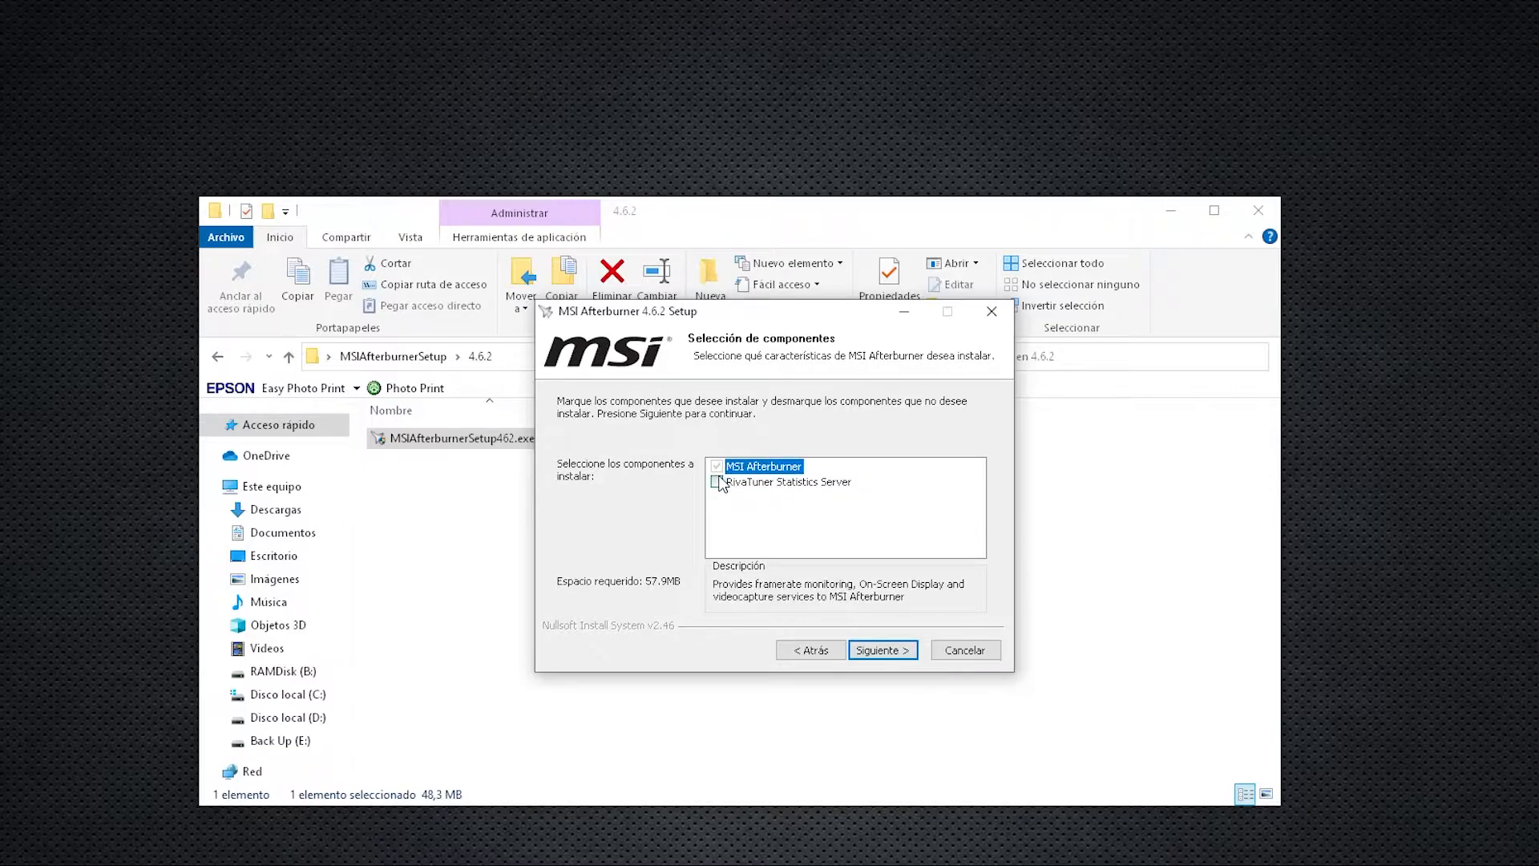
pyautogui.click(716, 483)
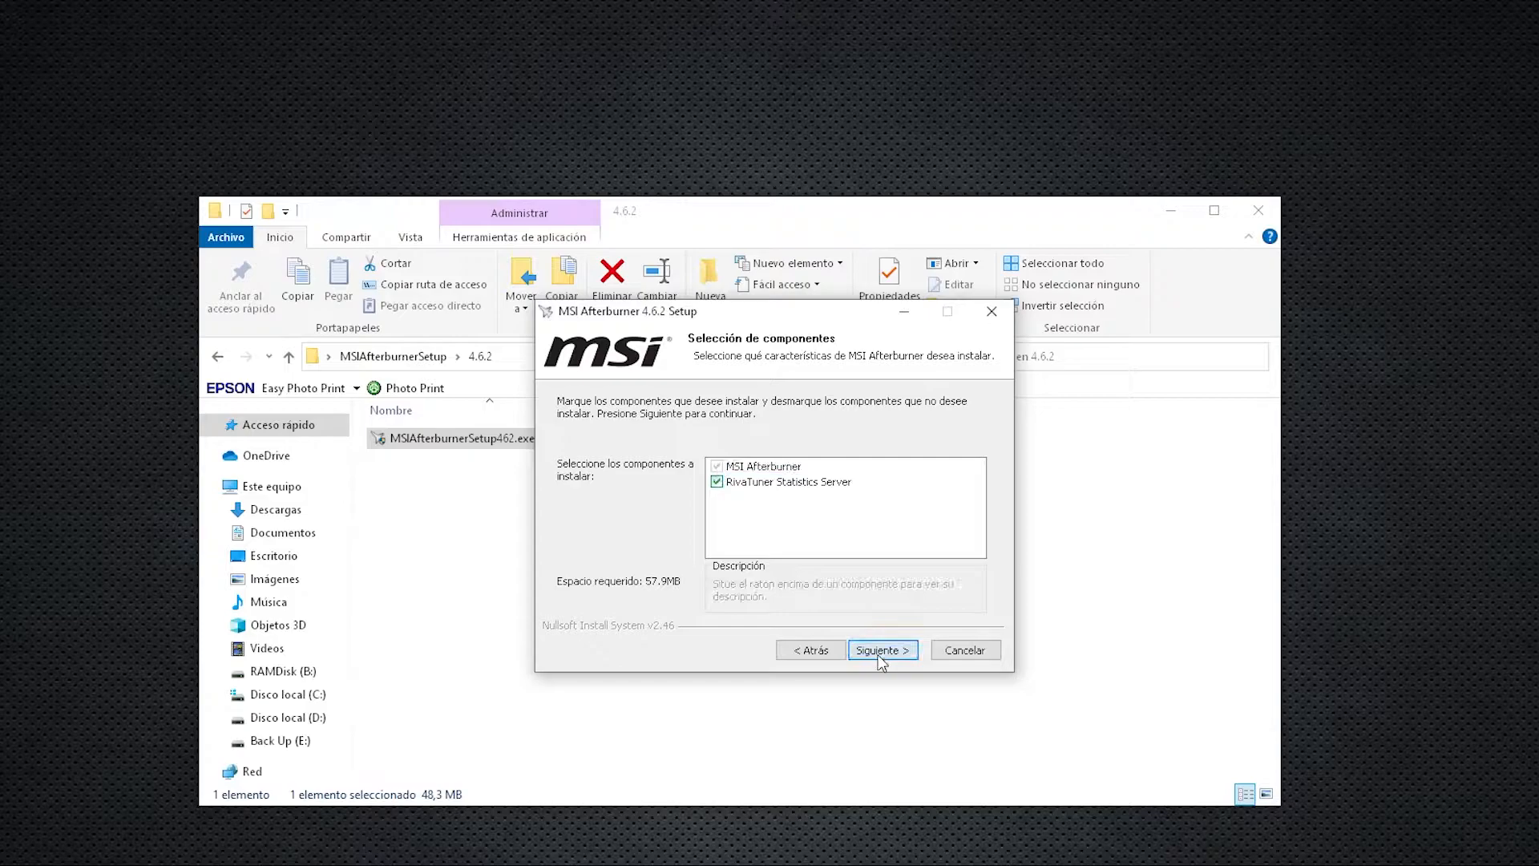
pyautogui.click(880, 657)
# Step: Keep D:\MSI Afterburner\ as the destination directory and start the MSI Afterburner installation
pyautogui.click(927, 538)
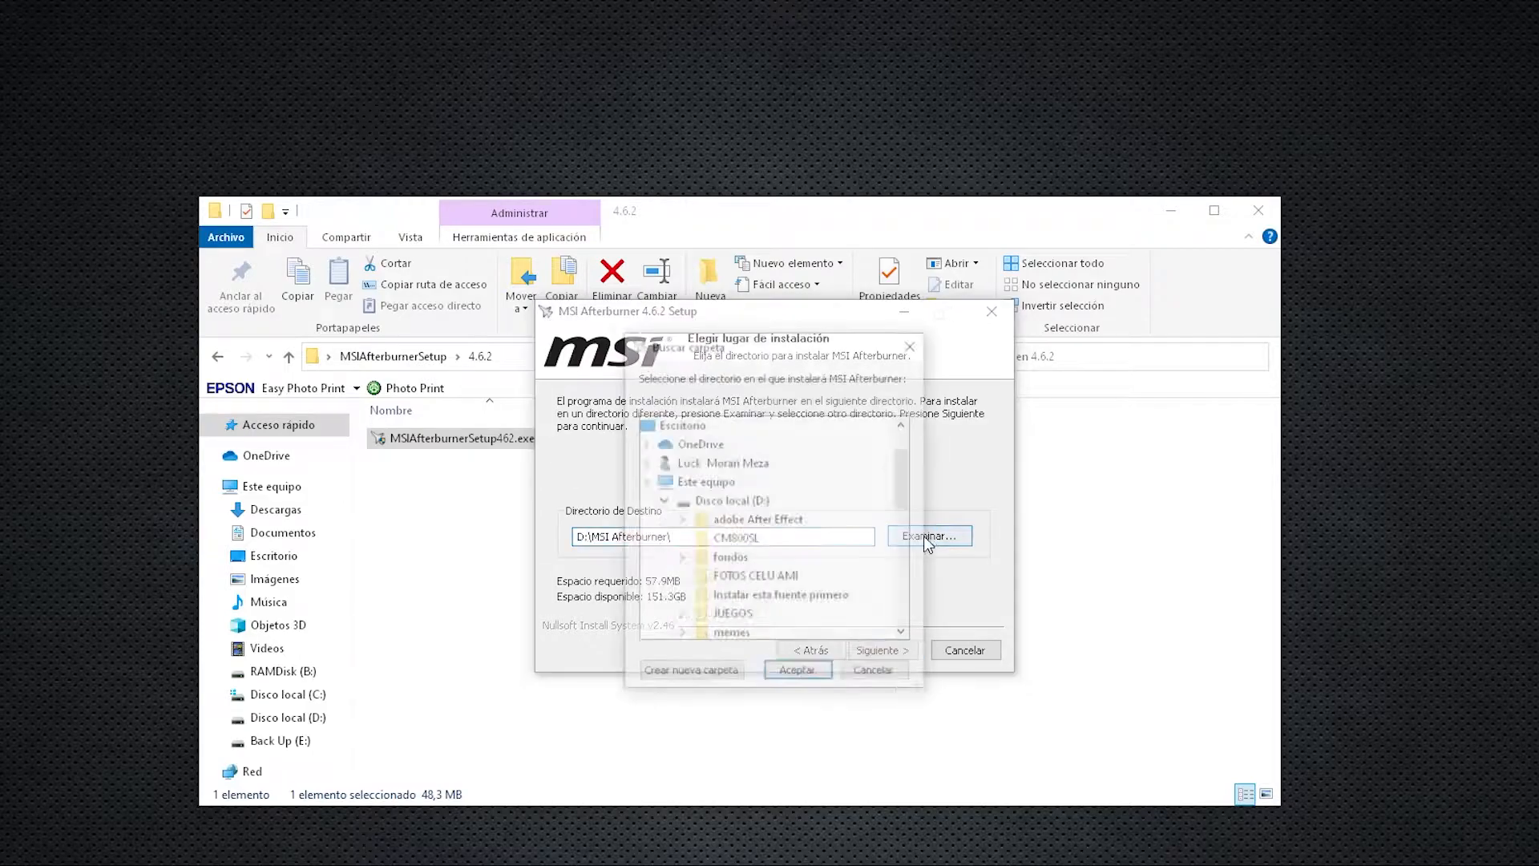
pyautogui.click(874, 670)
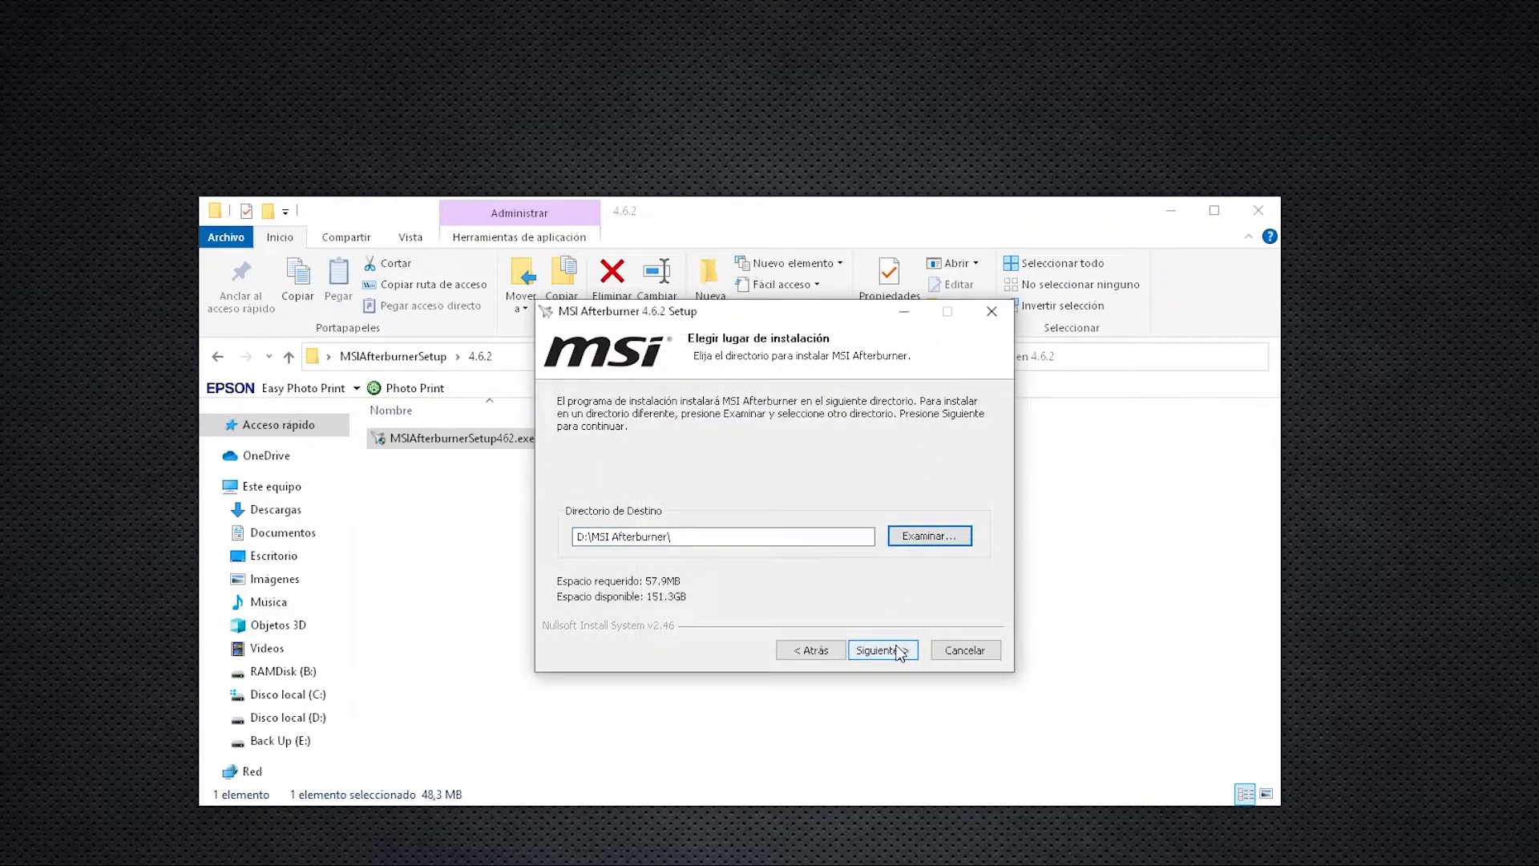
pyautogui.click(890, 651)
pyautogui.click(886, 653)
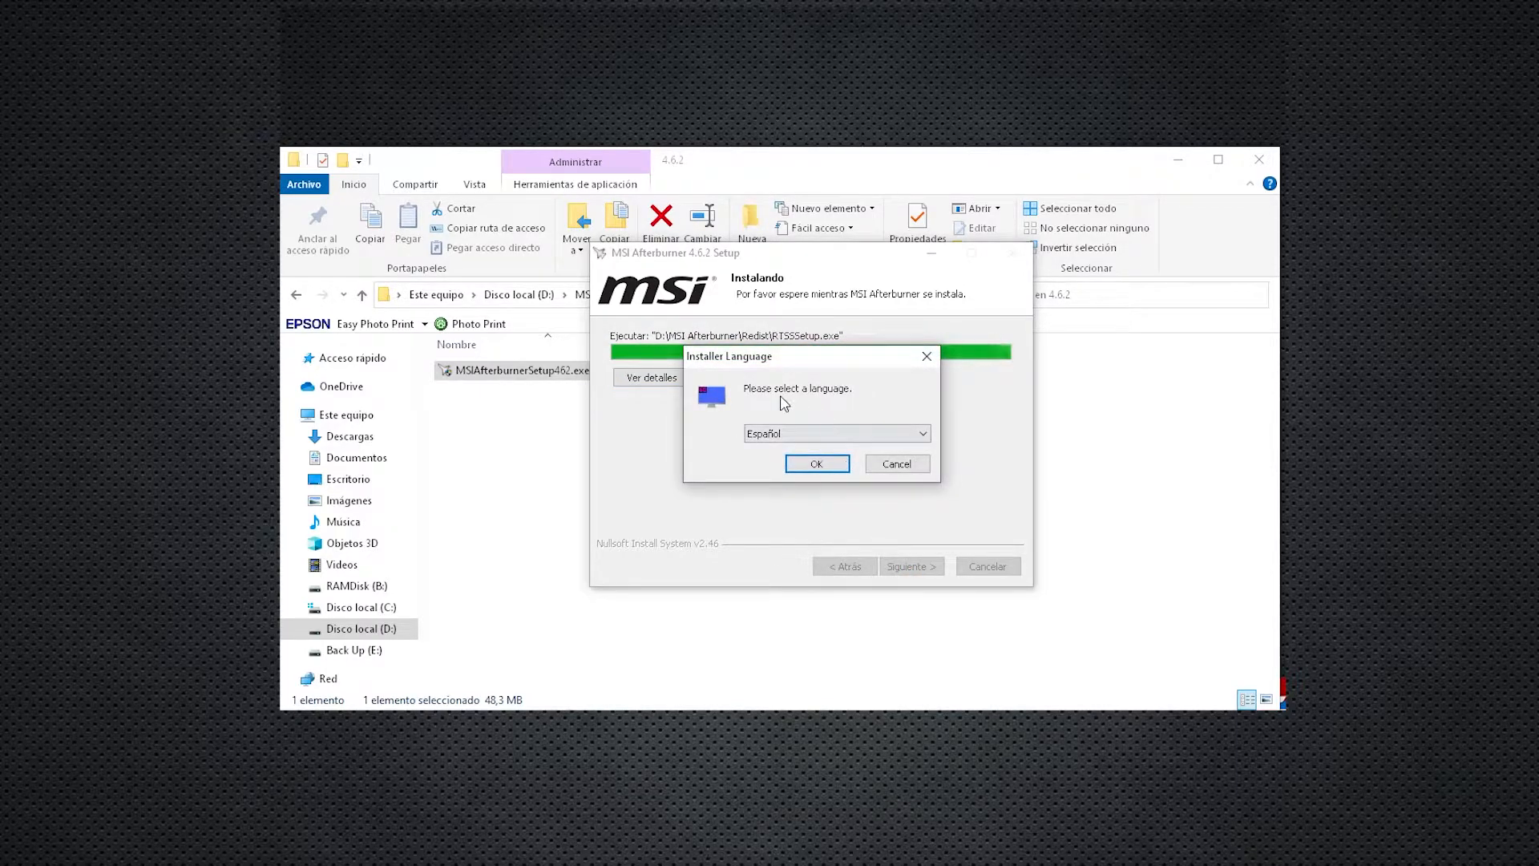
# Step: Start the RivaTuner Statistics Server setup in Español, agree to reinstall the same version, and accept its license terms
pyautogui.click(827, 464)
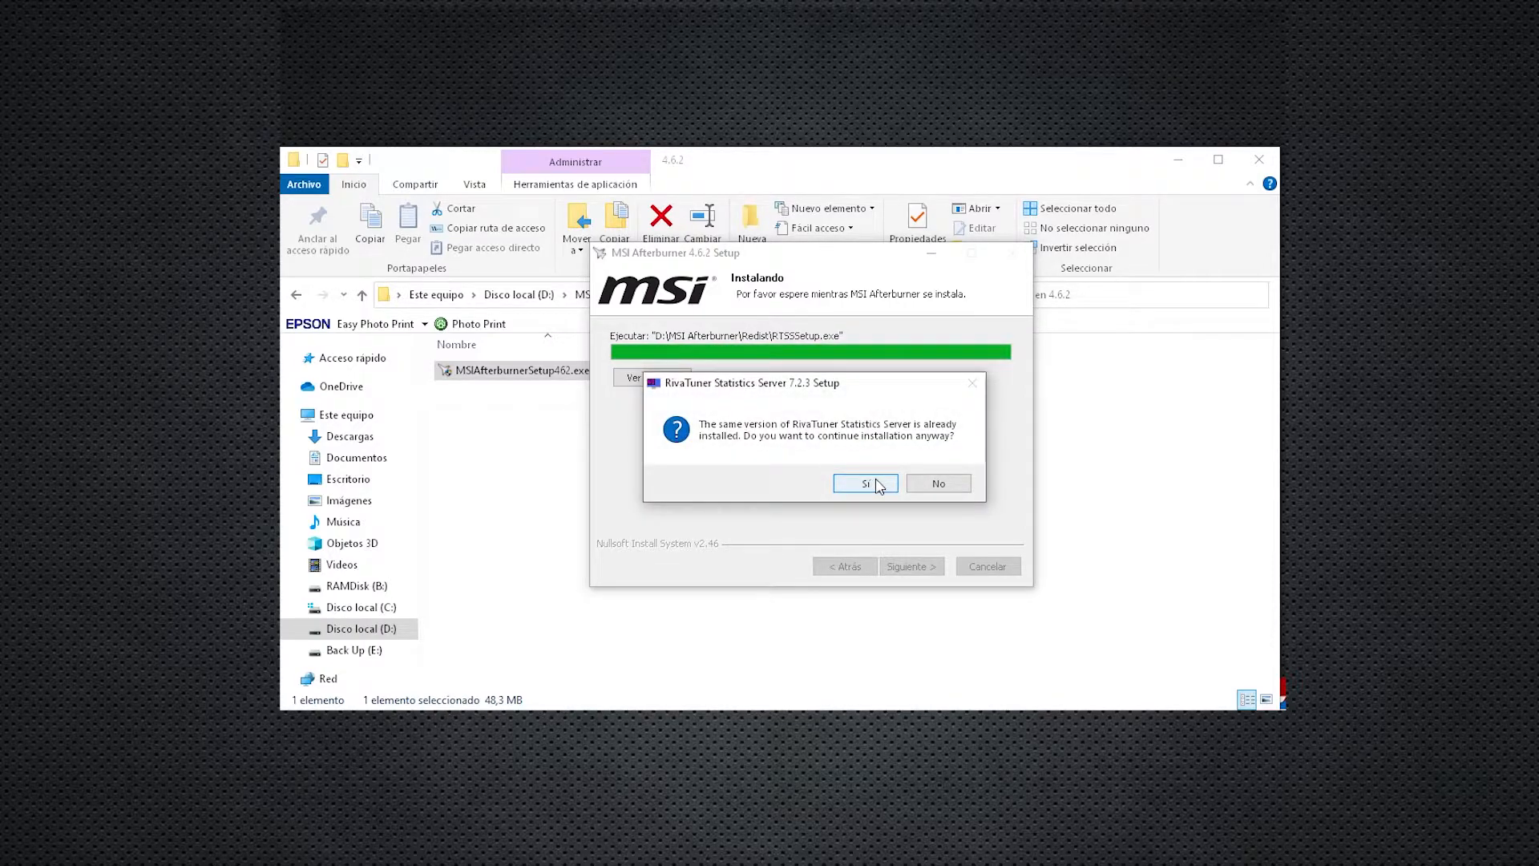
pyautogui.click(866, 484)
pyautogui.click(902, 566)
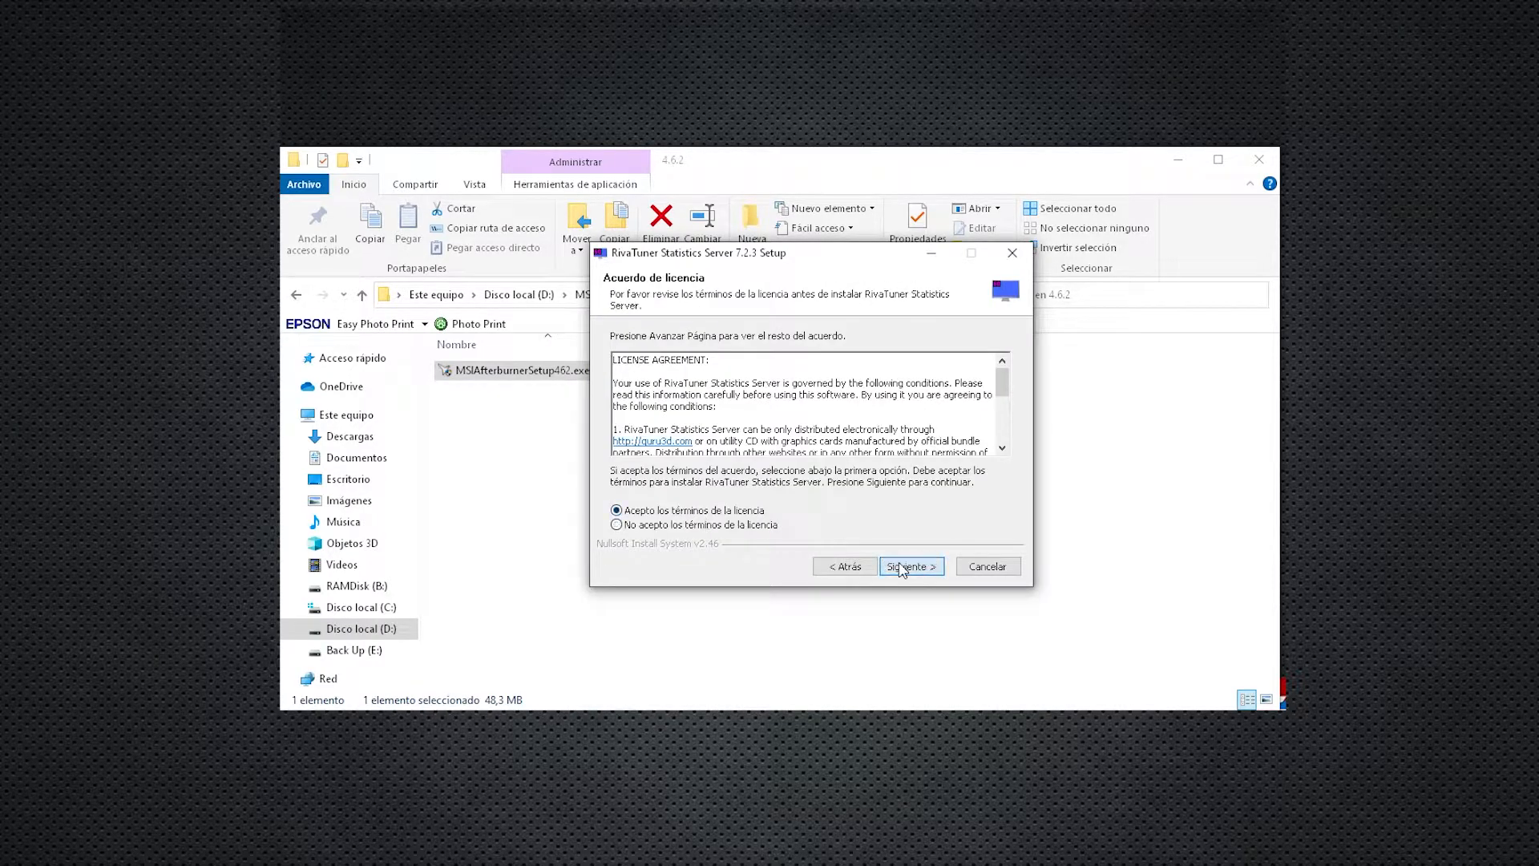
pyautogui.click(902, 566)
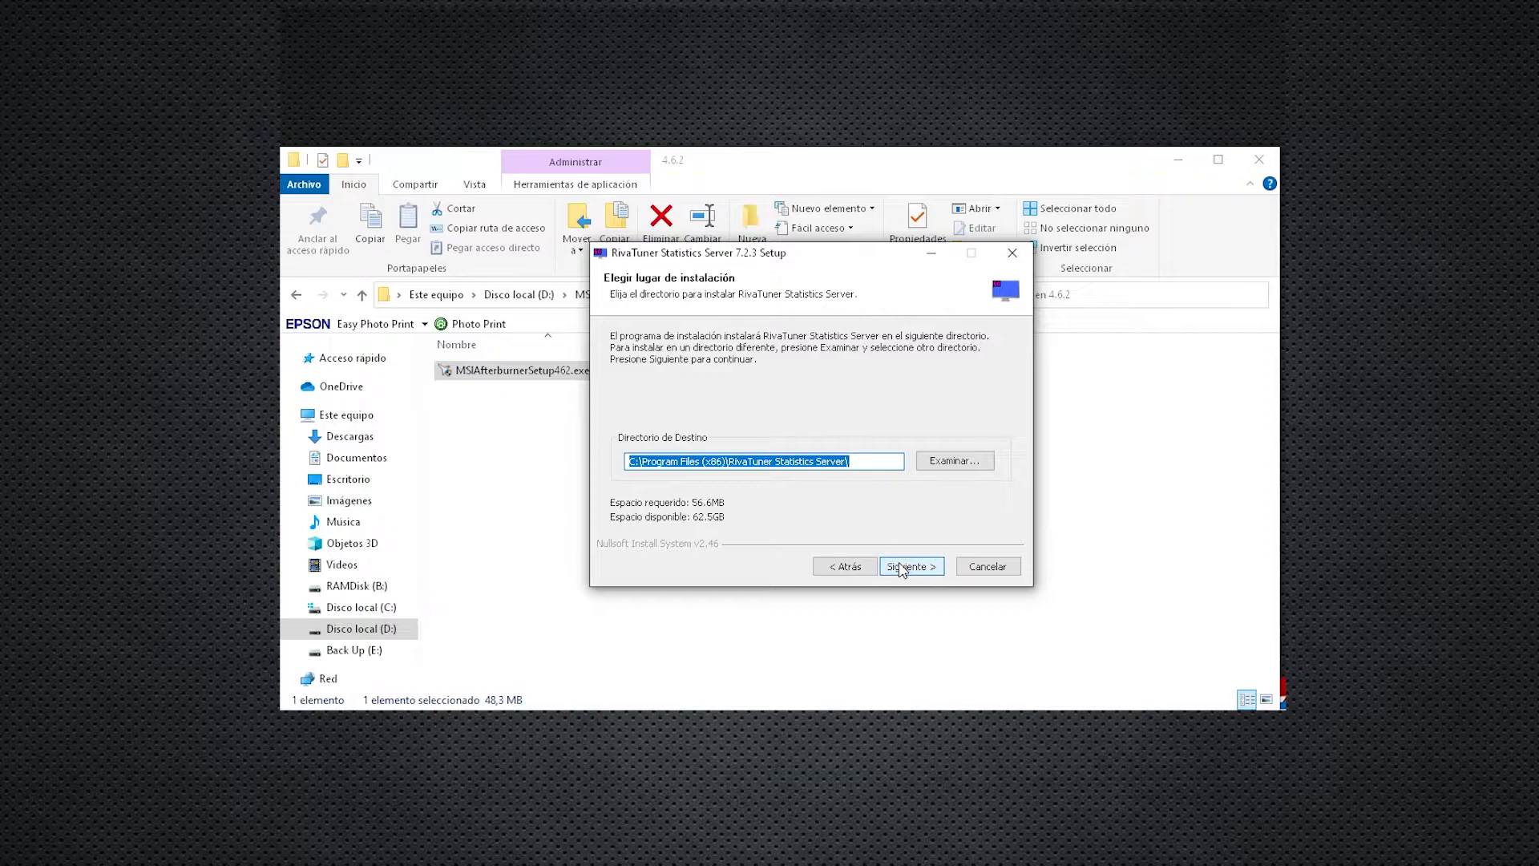
# Step: Install RivaTuner Statistics Server to D:\RivaTuner Statistics Server with the default Start menu folder, and finish its setup
pyautogui.click(935, 465)
pyautogui.click(825, 589)
pyautogui.click(912, 565)
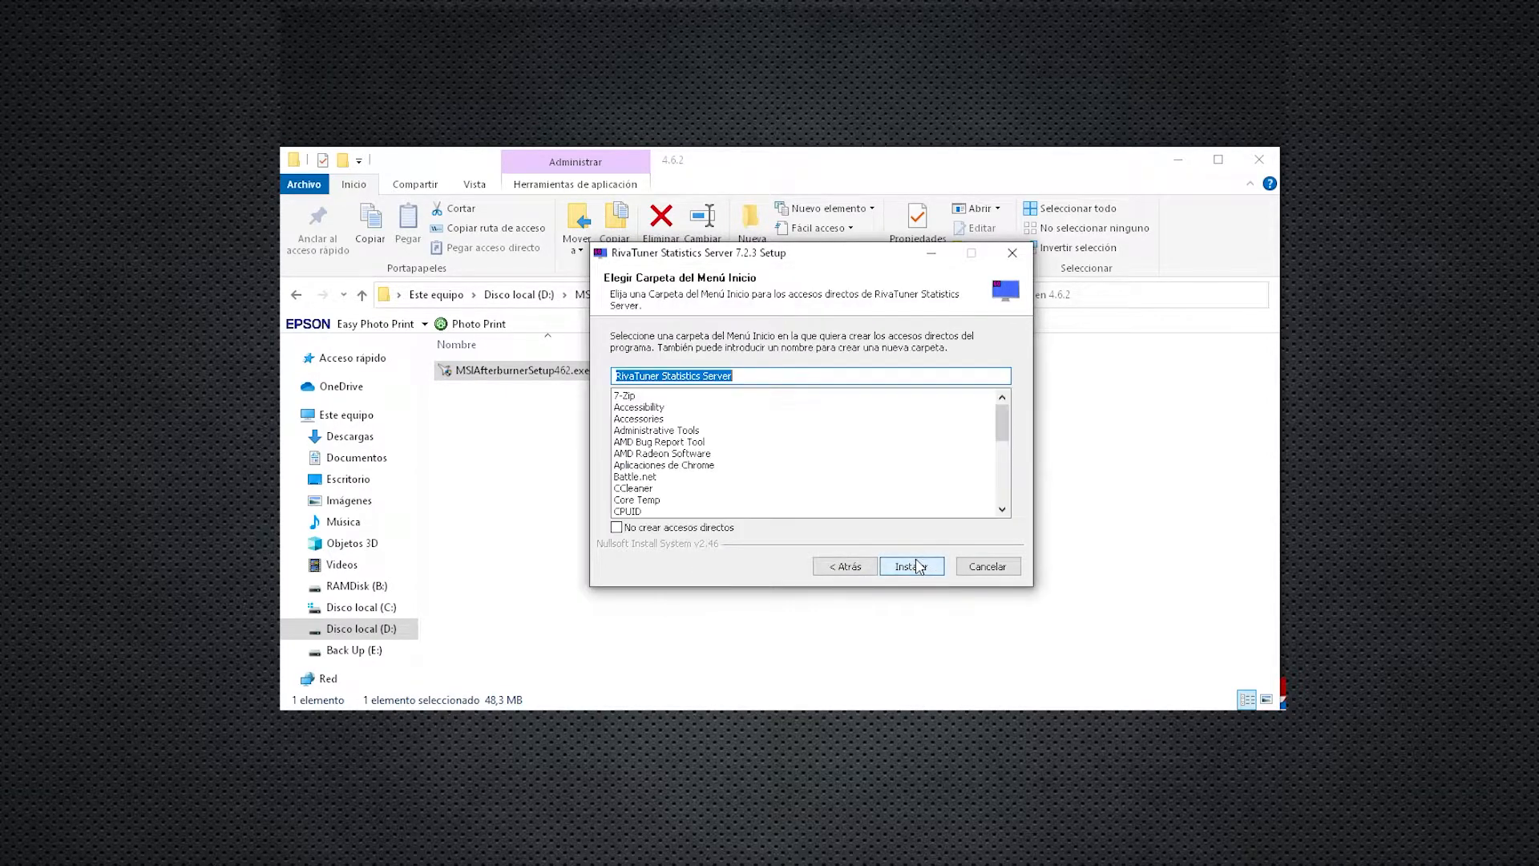
pyautogui.click(918, 565)
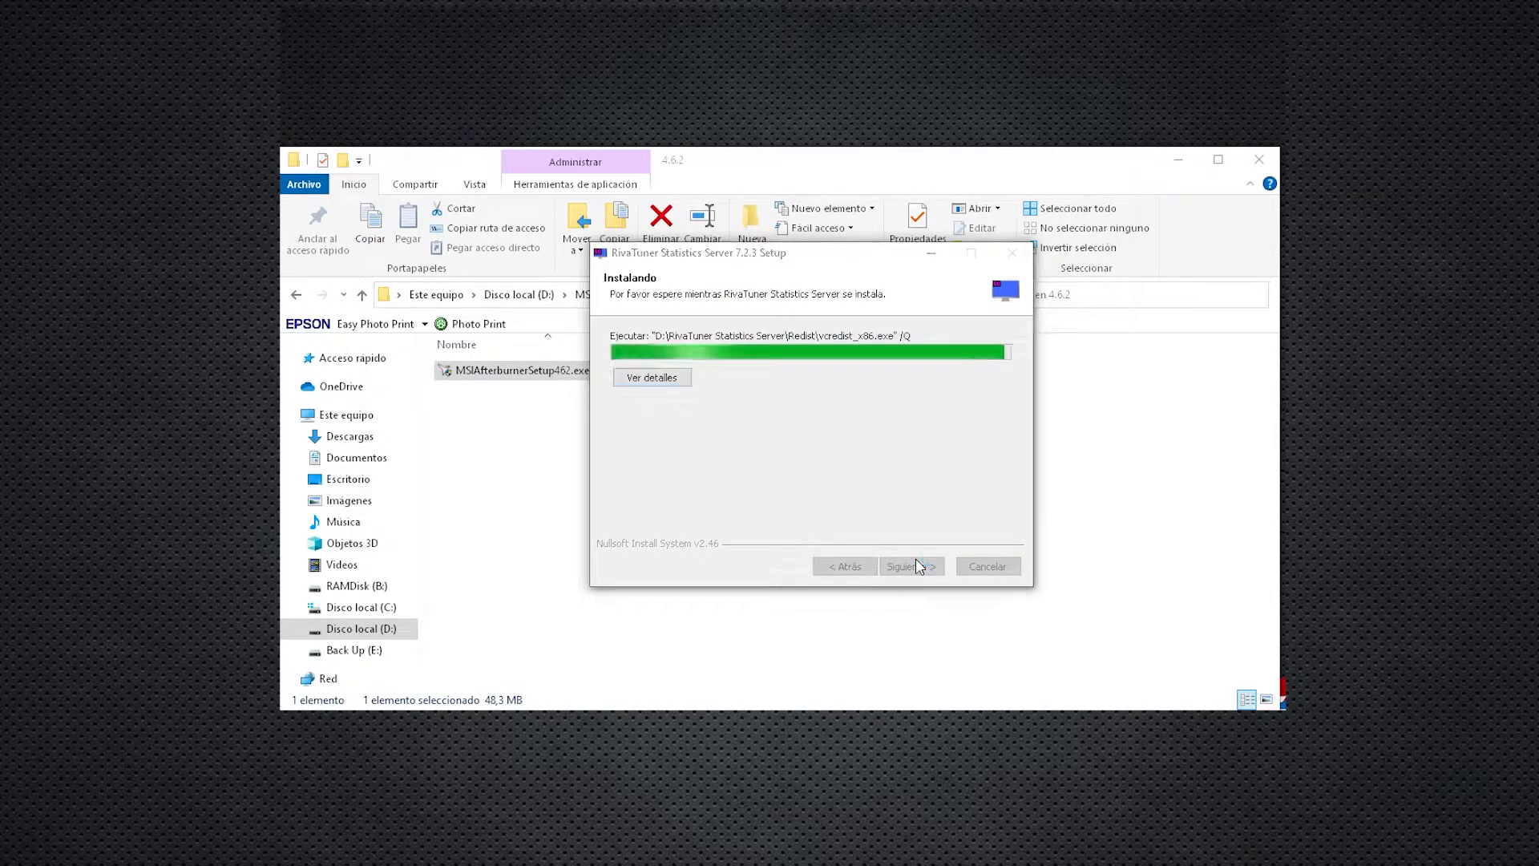
pyautogui.click(913, 564)
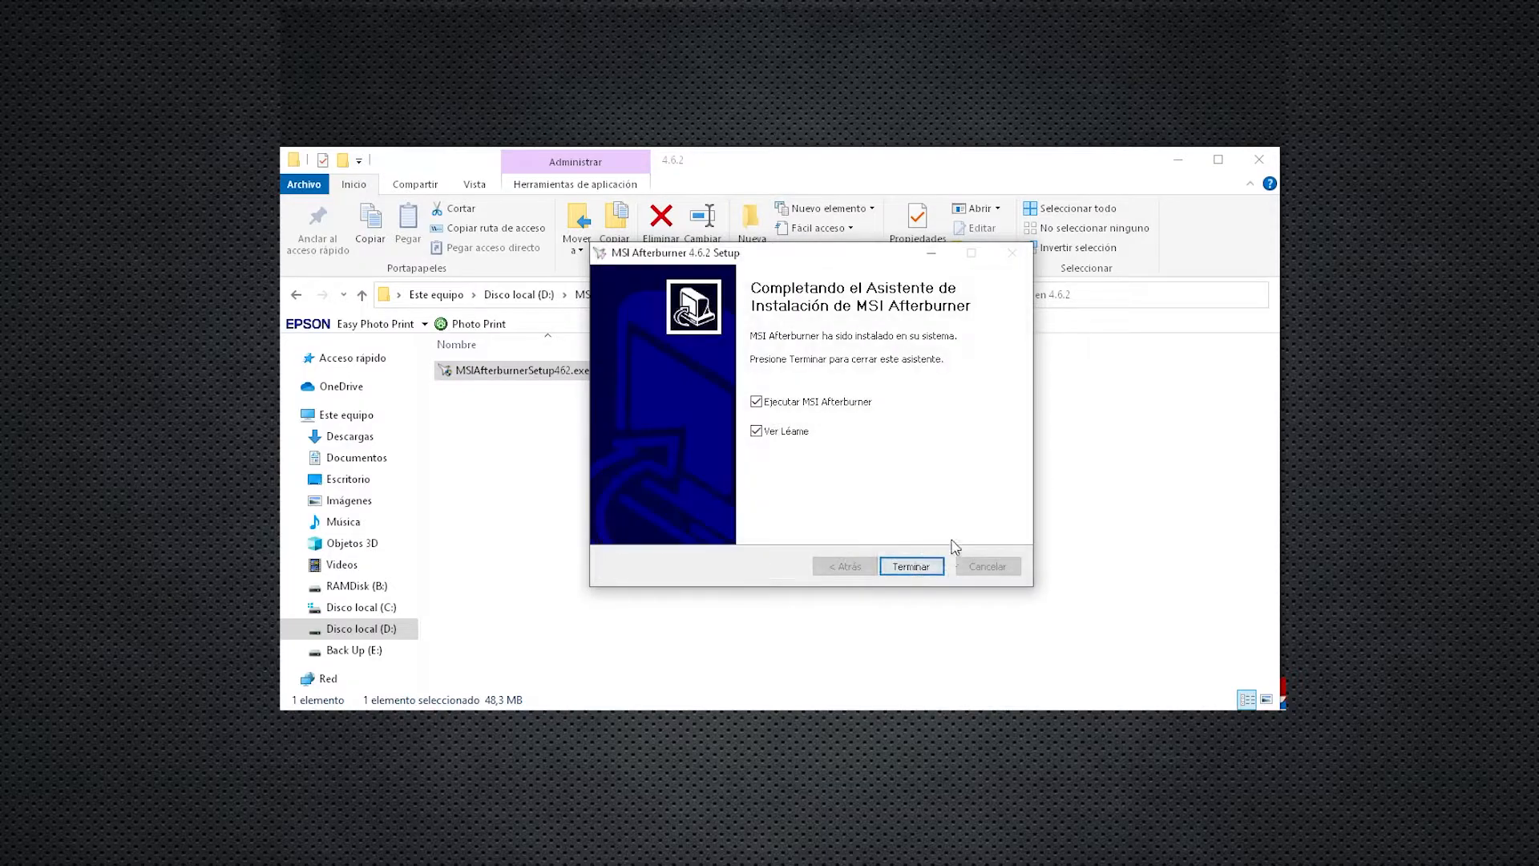
# Step: Finish the MSI Afterburner setup with the Ver Léame option turned off
pyautogui.click(791, 433)
pyautogui.click(795, 403)
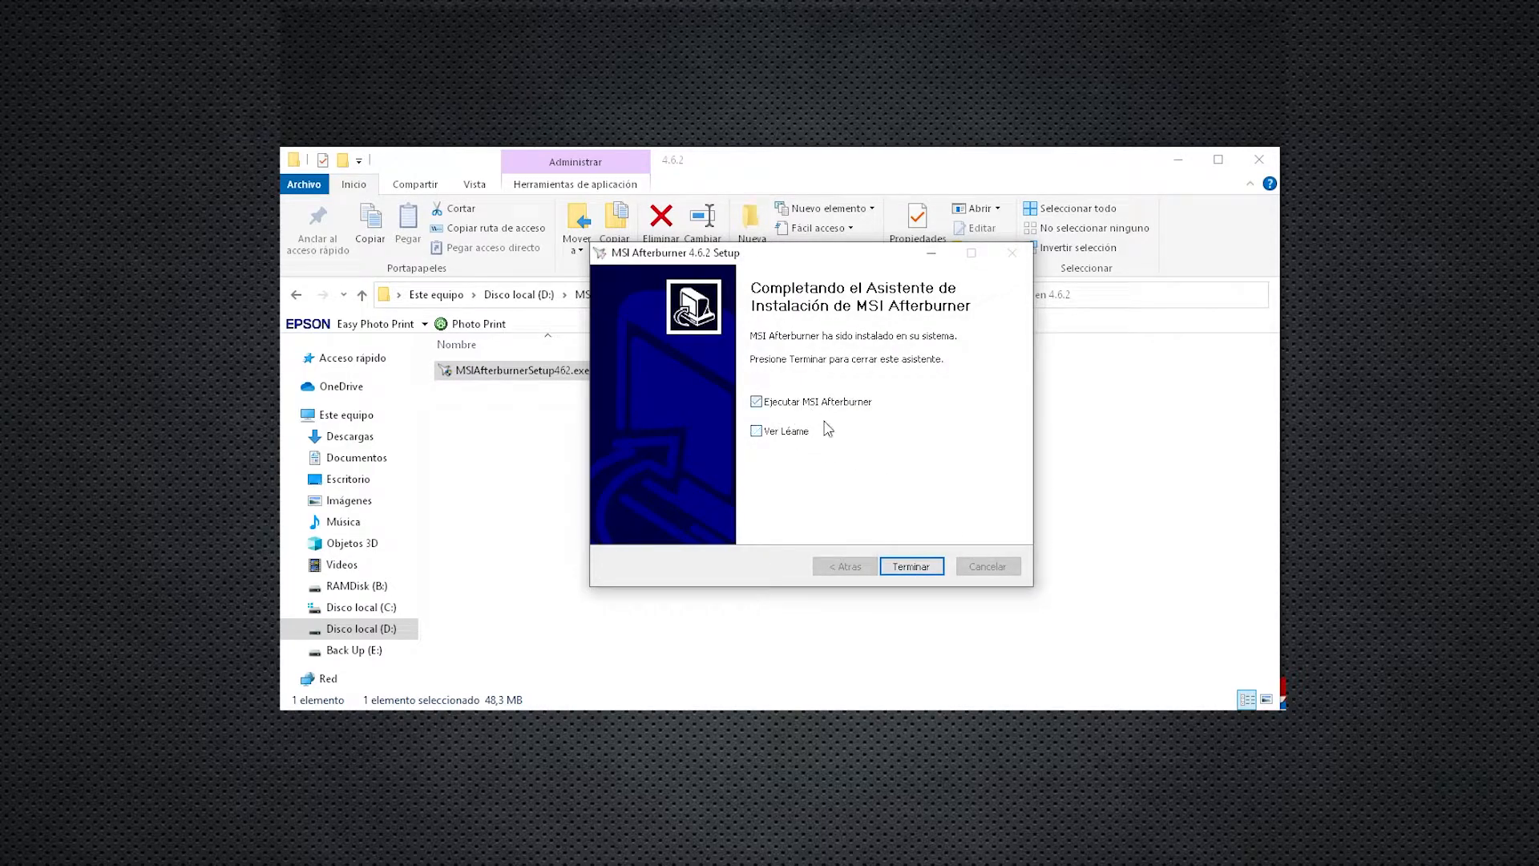
pyautogui.click(921, 571)
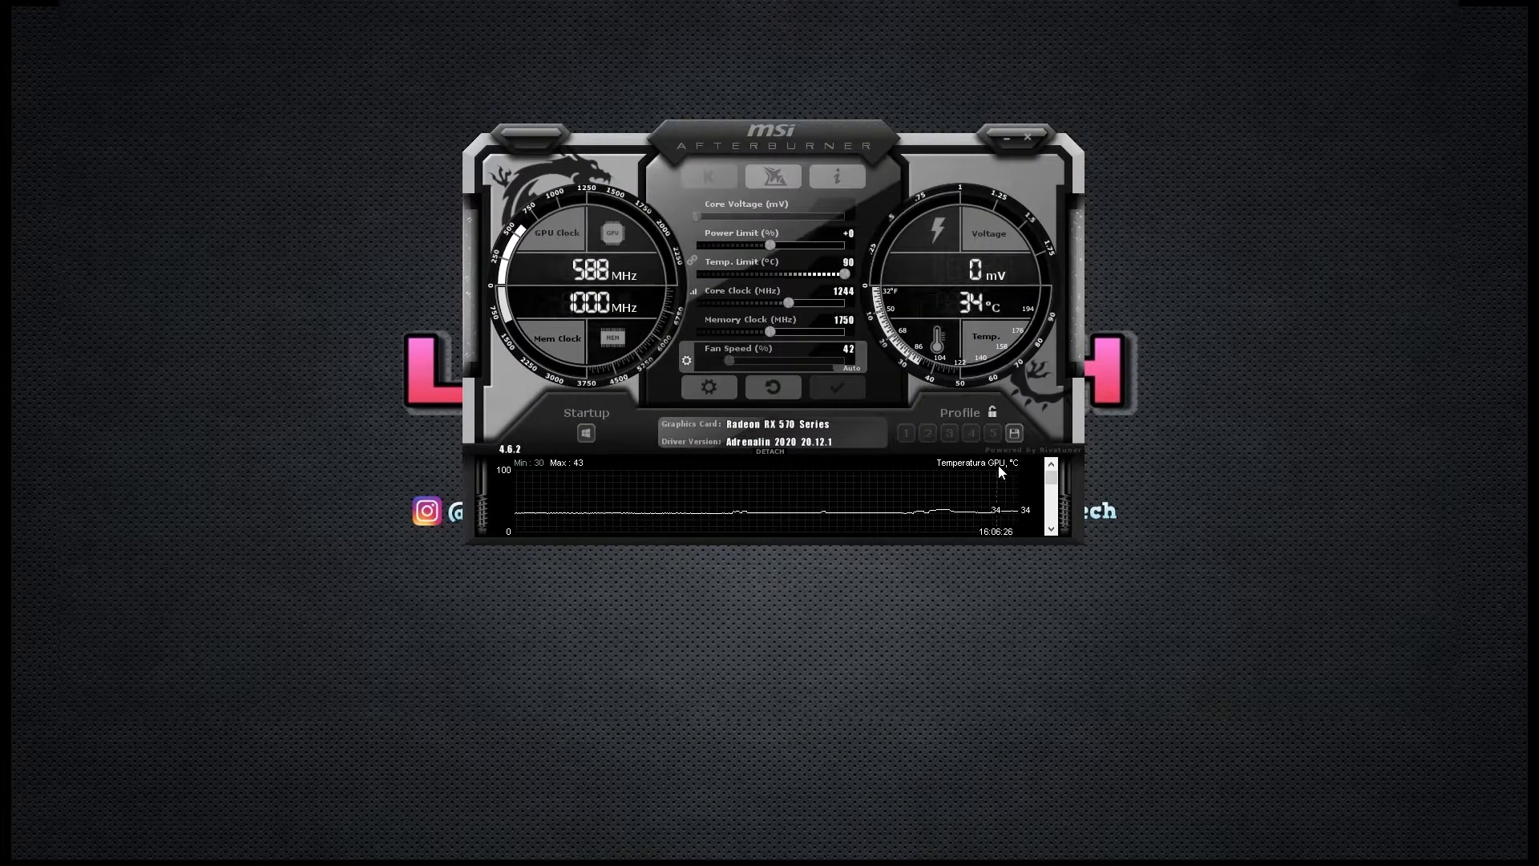
# Step: Open the user interface settings in the MSI Afterburner properties
pyautogui.click(706, 391)
pyautogui.click(904, 96)
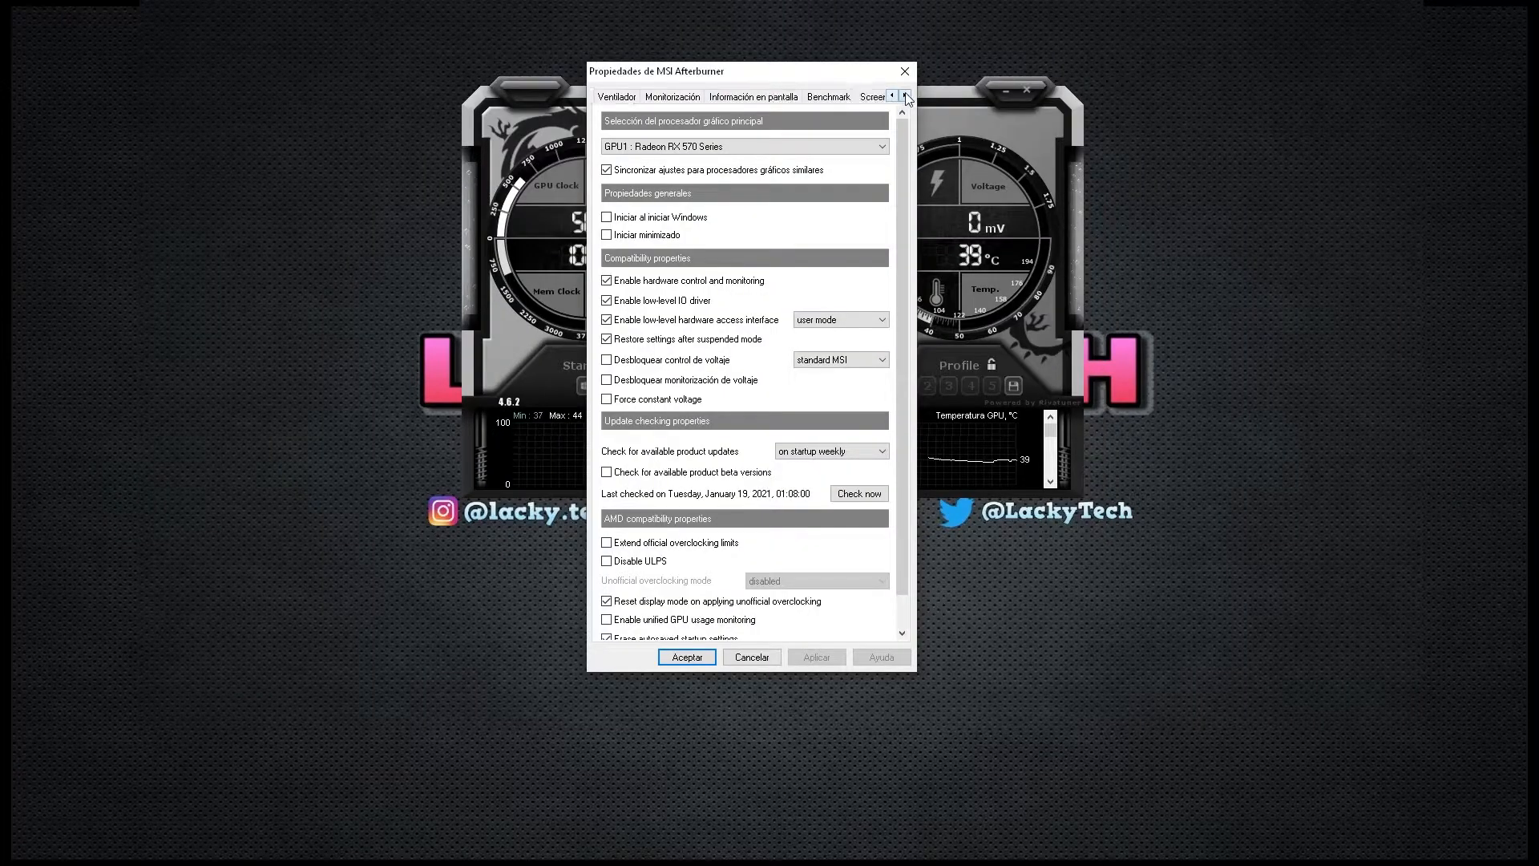
pyautogui.click(904, 96)
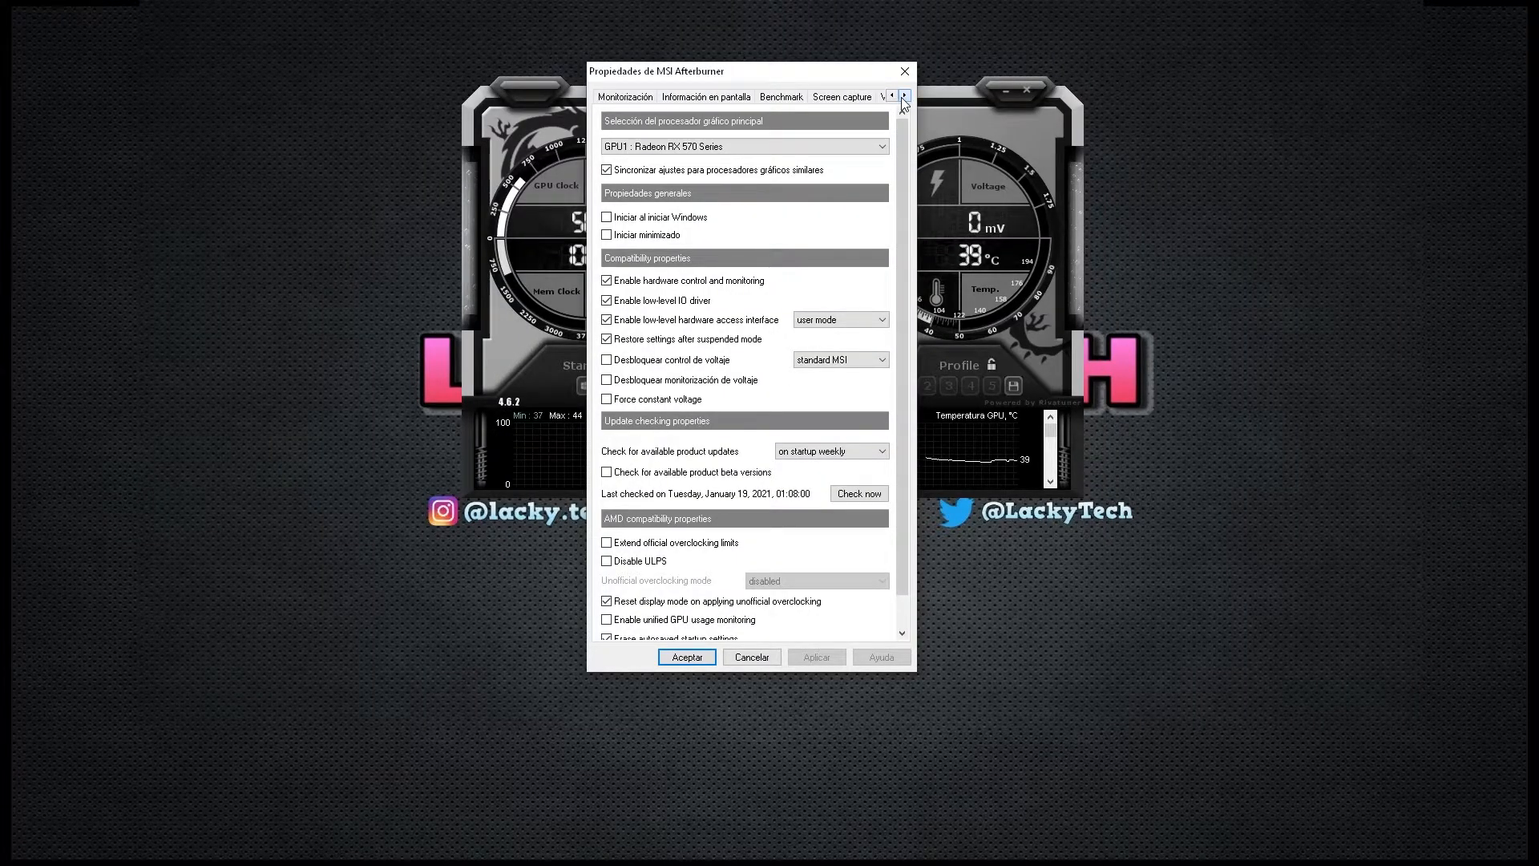
pyautogui.click(904, 96)
pyautogui.click(904, 96)
pyautogui.click(904, 96)
pyautogui.click(815, 98)
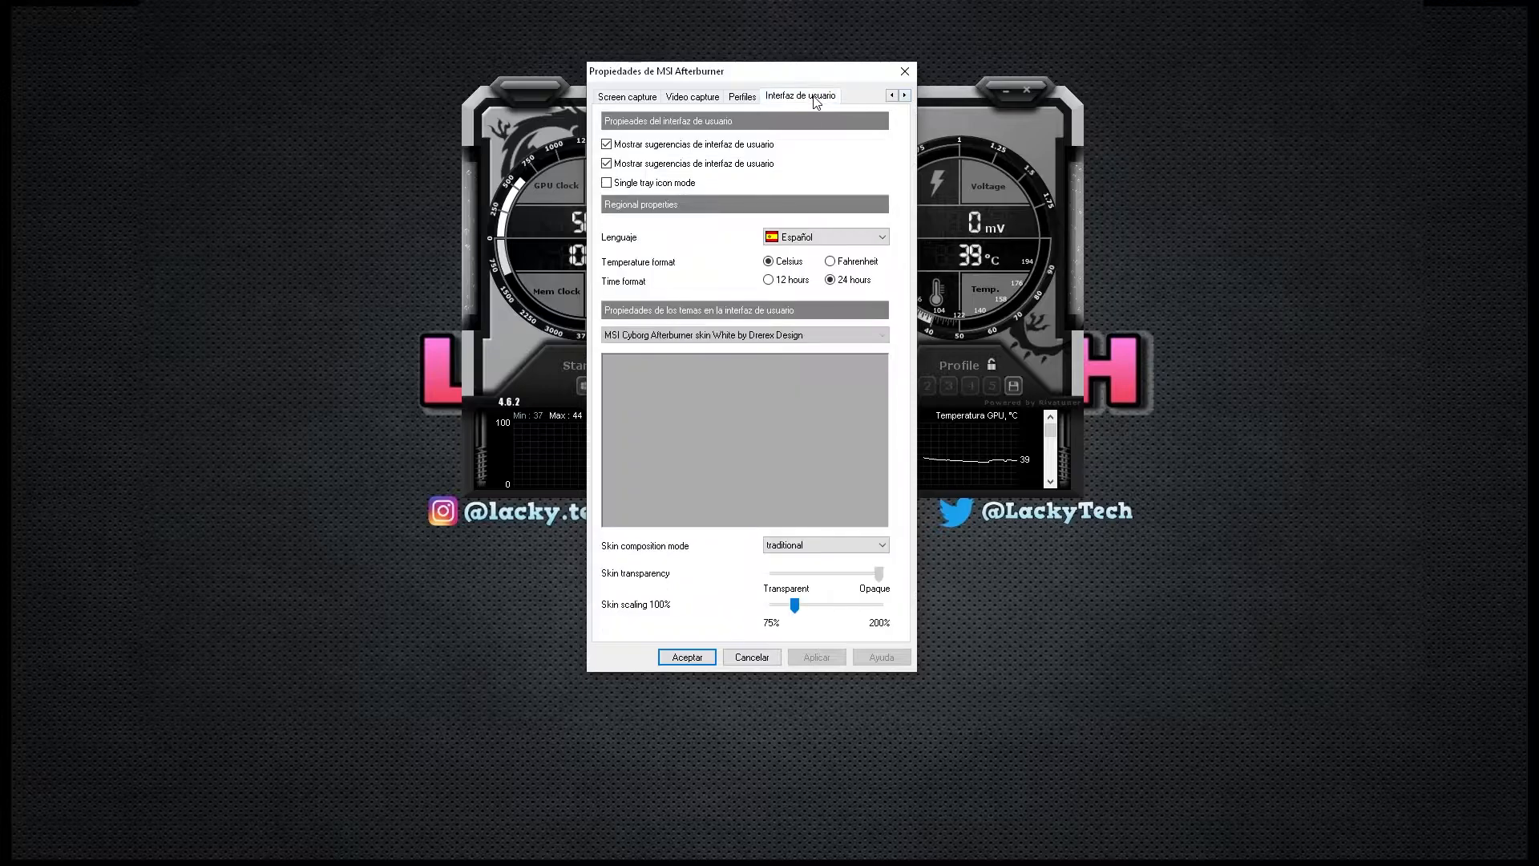
# Step: Preview the MSI Gaming and MSI Mystic Afterburner skins and return to the MSI Cyborg Afterburner skin White by Drerex Design
pyautogui.click(834, 336)
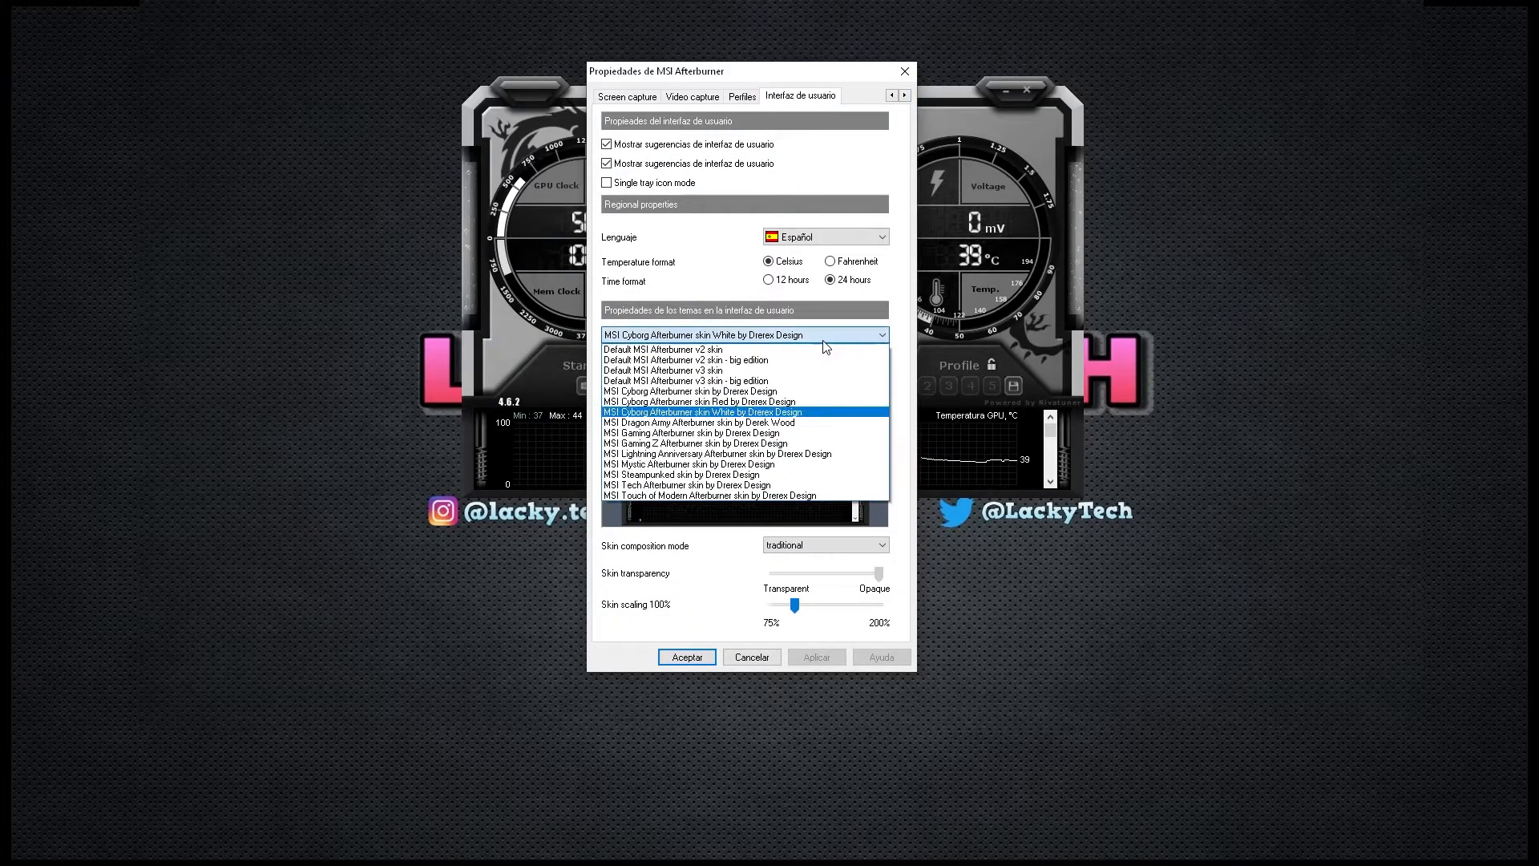
pyautogui.click(694, 434)
pyautogui.click(746, 335)
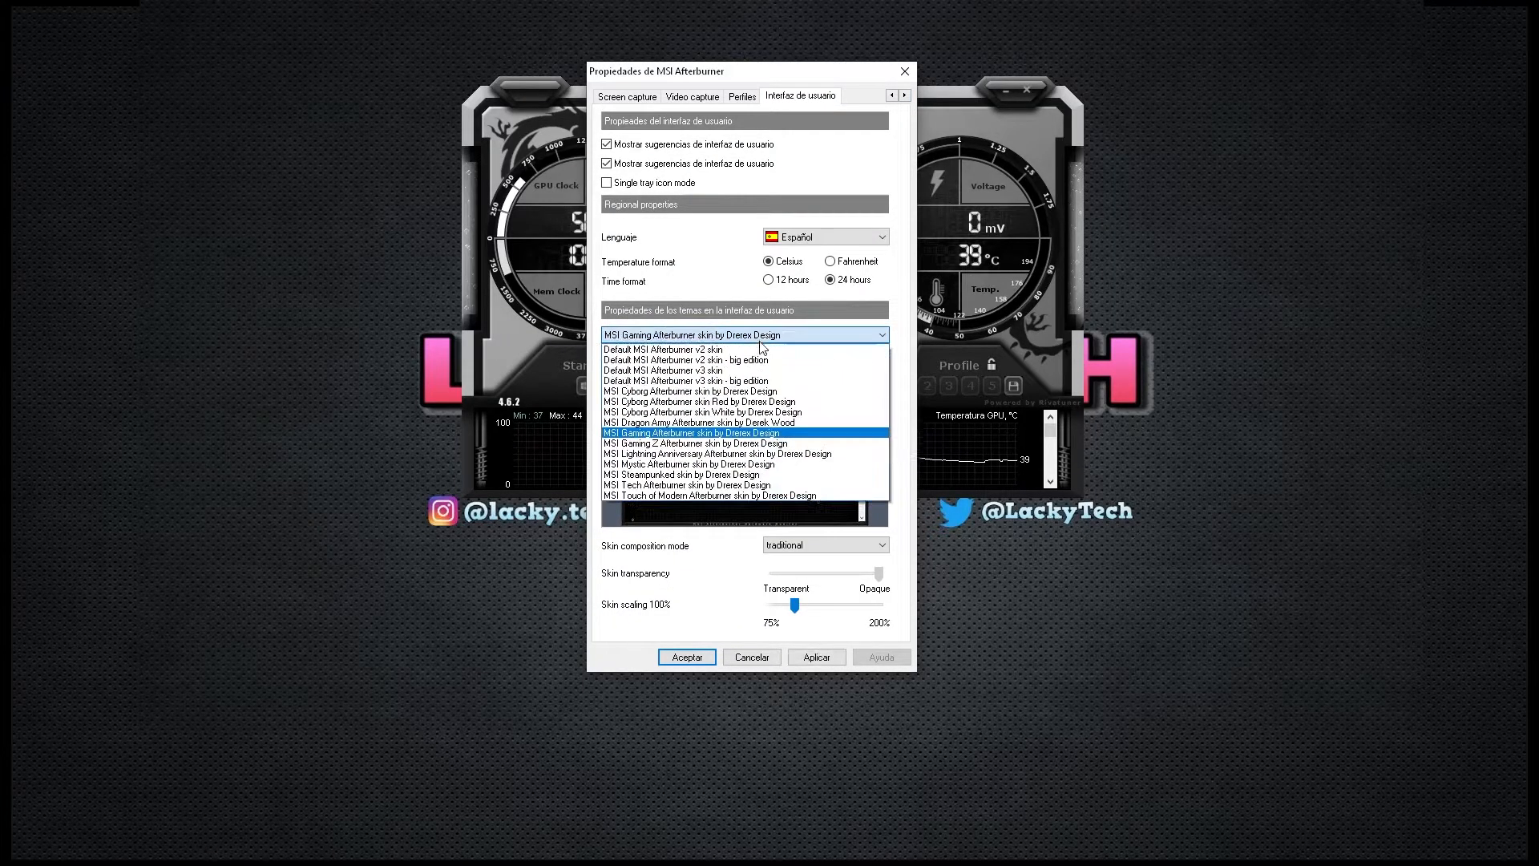
pyautogui.click(721, 464)
pyautogui.click(765, 336)
pyautogui.click(791, 473)
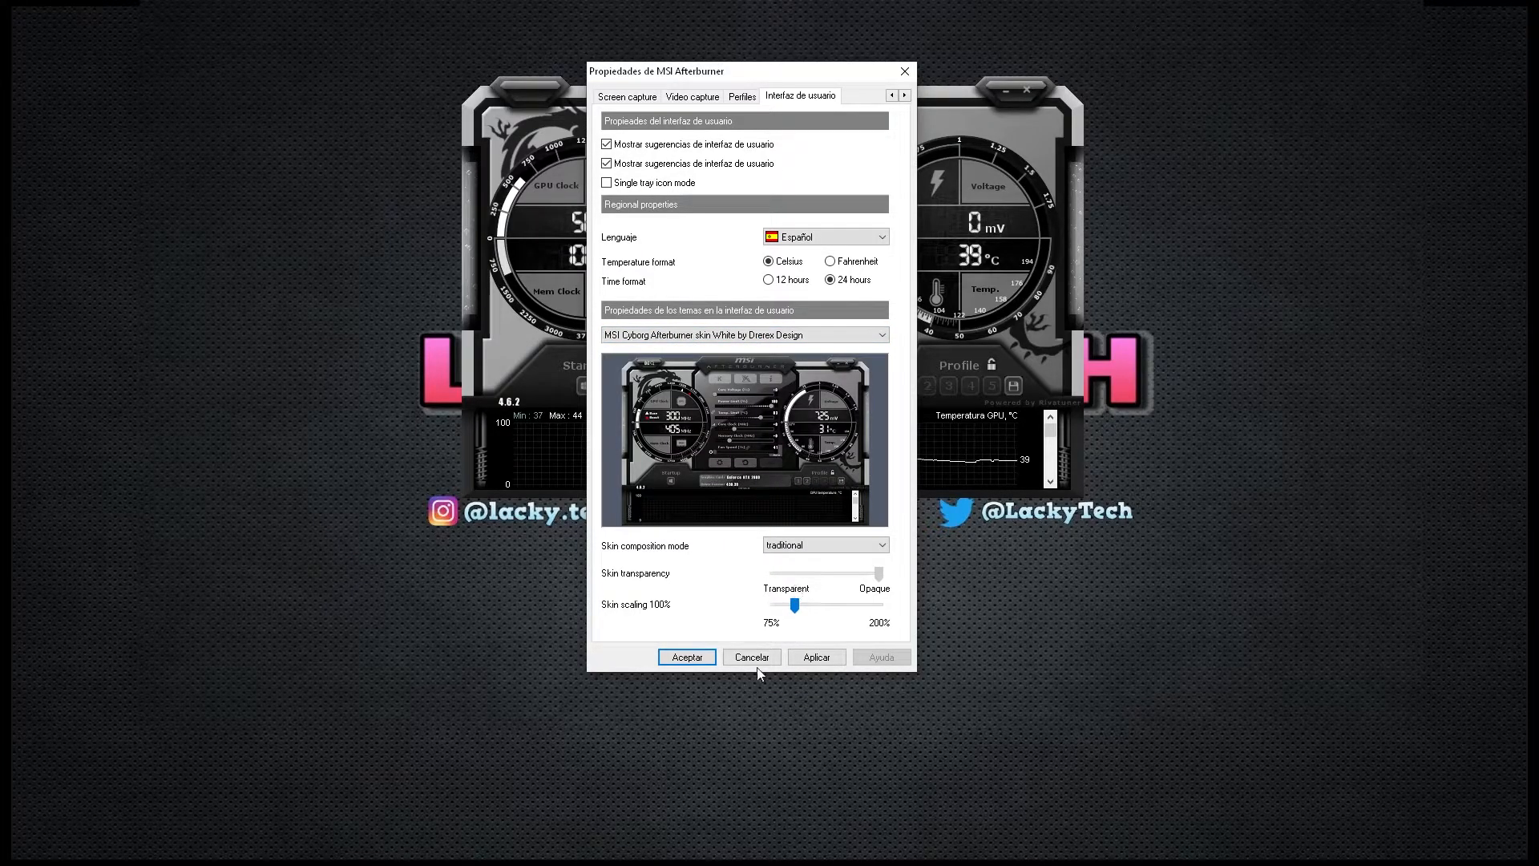
# Step: Select GPU1 : Radeon RX 570 Series as the main graphics processor in the general properties
pyautogui.click(890, 95)
pyautogui.click(890, 96)
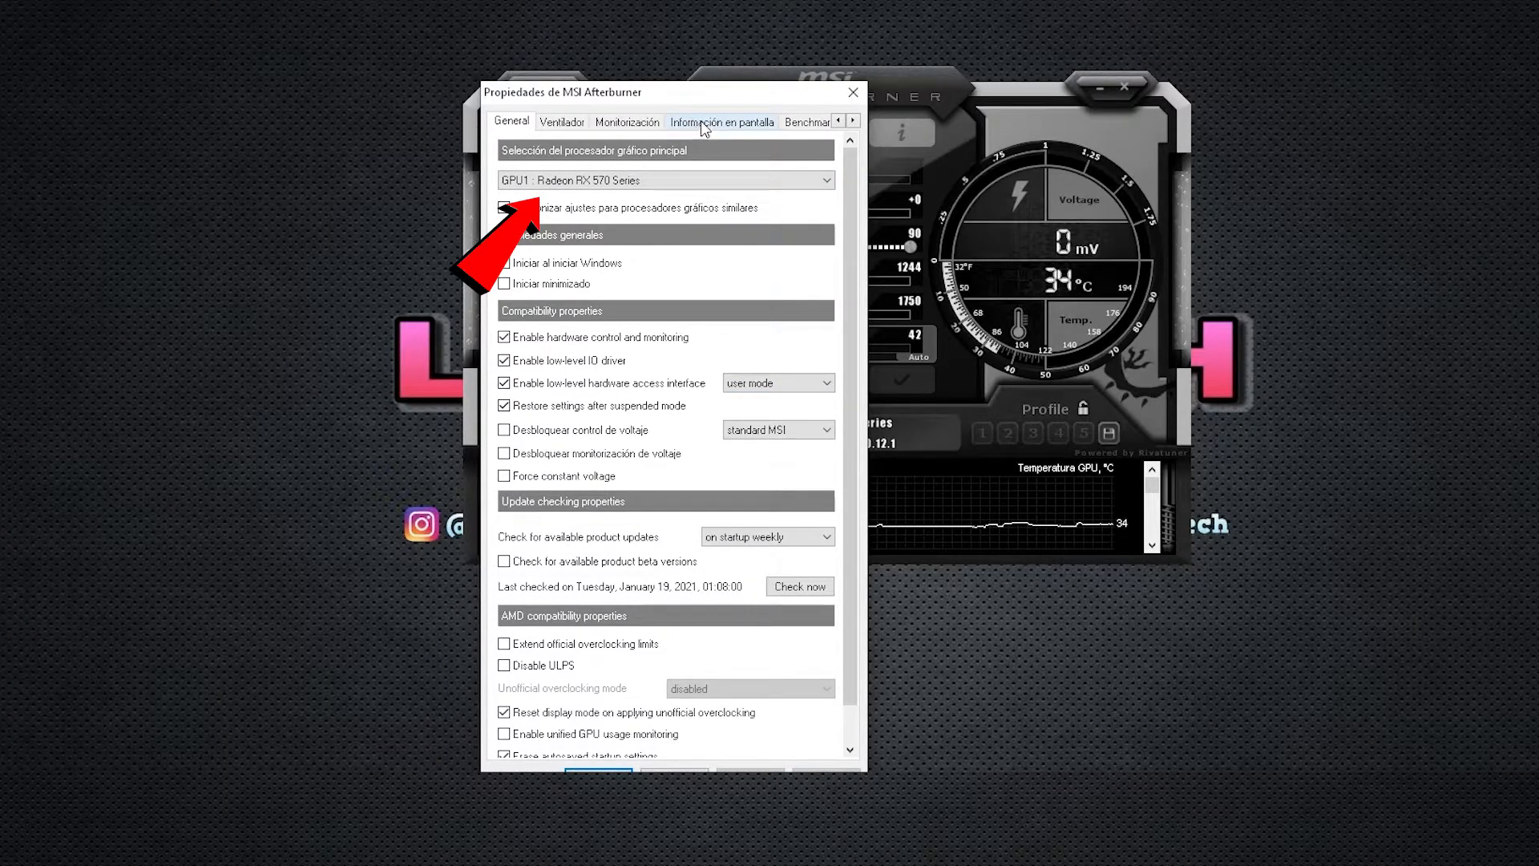
pyautogui.click(809, 180)
pyautogui.click(677, 202)
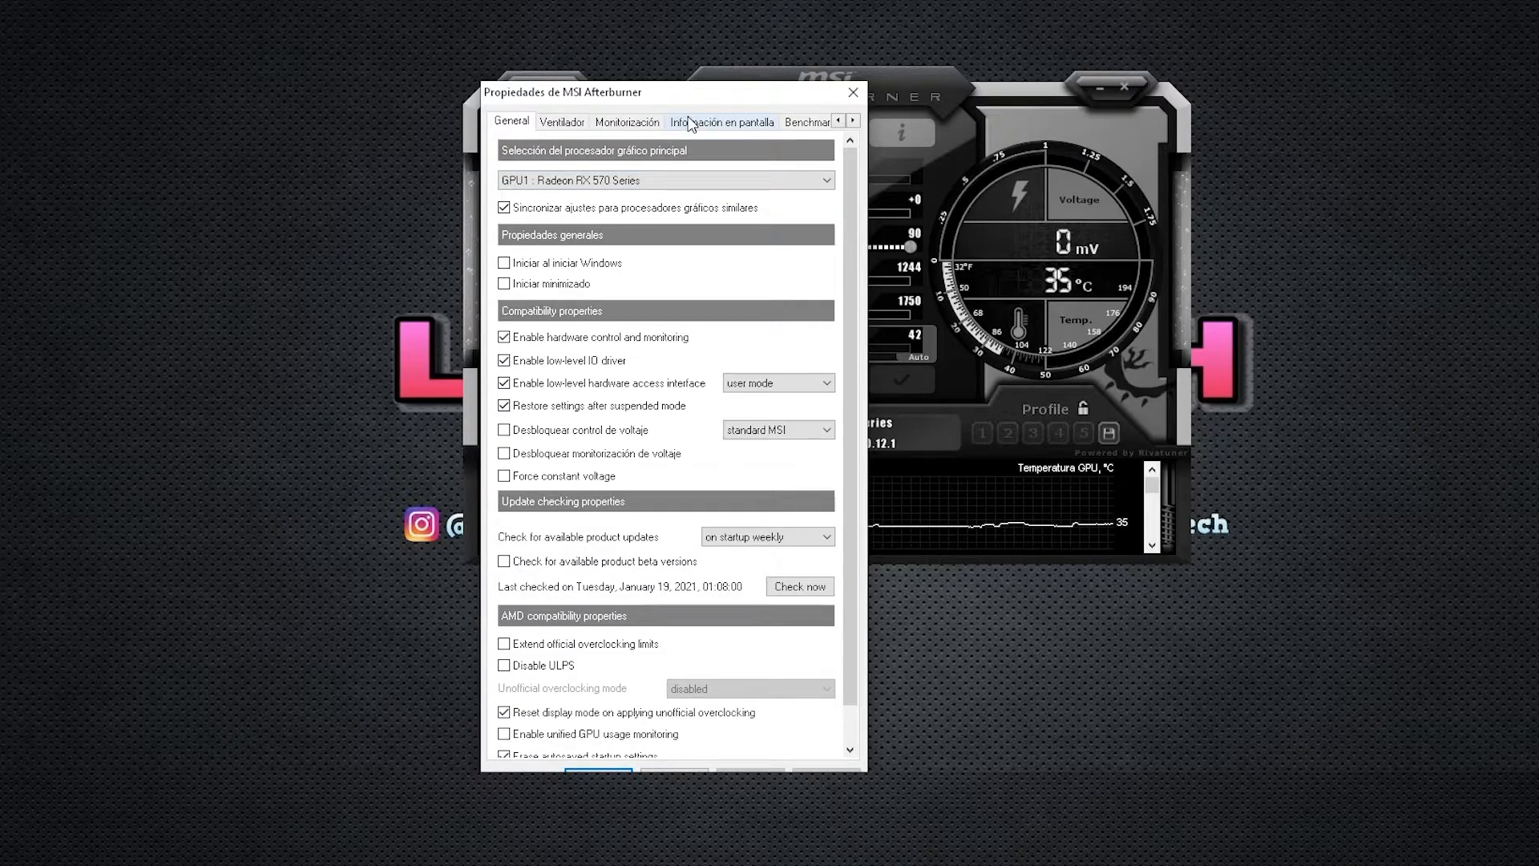
# Step: Review the automatic fan control settings and the list of active hardware monitoring graphs
pyautogui.click(580, 123)
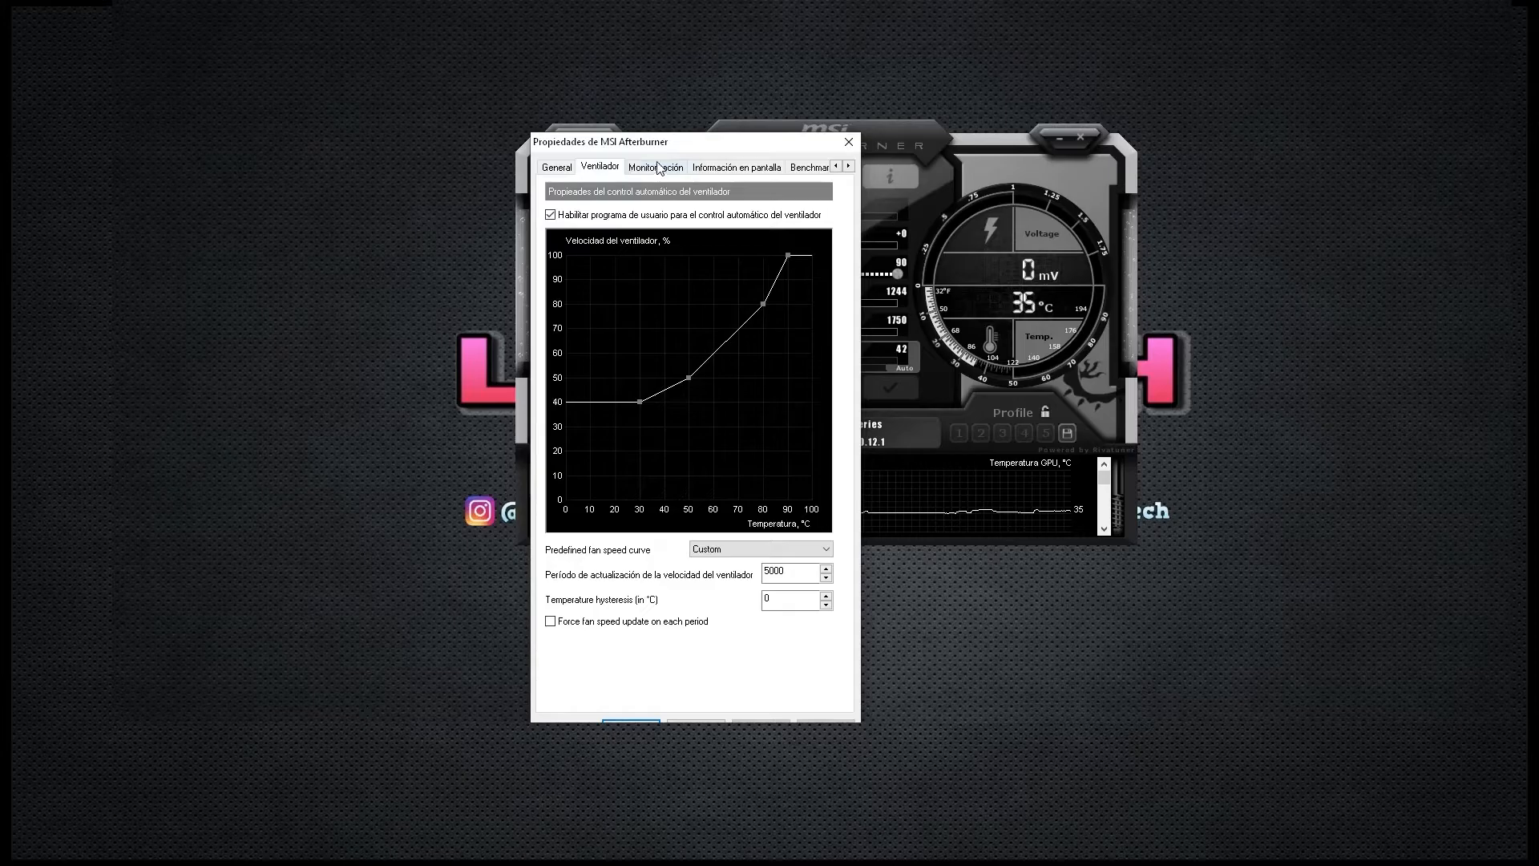
pyautogui.click(658, 167)
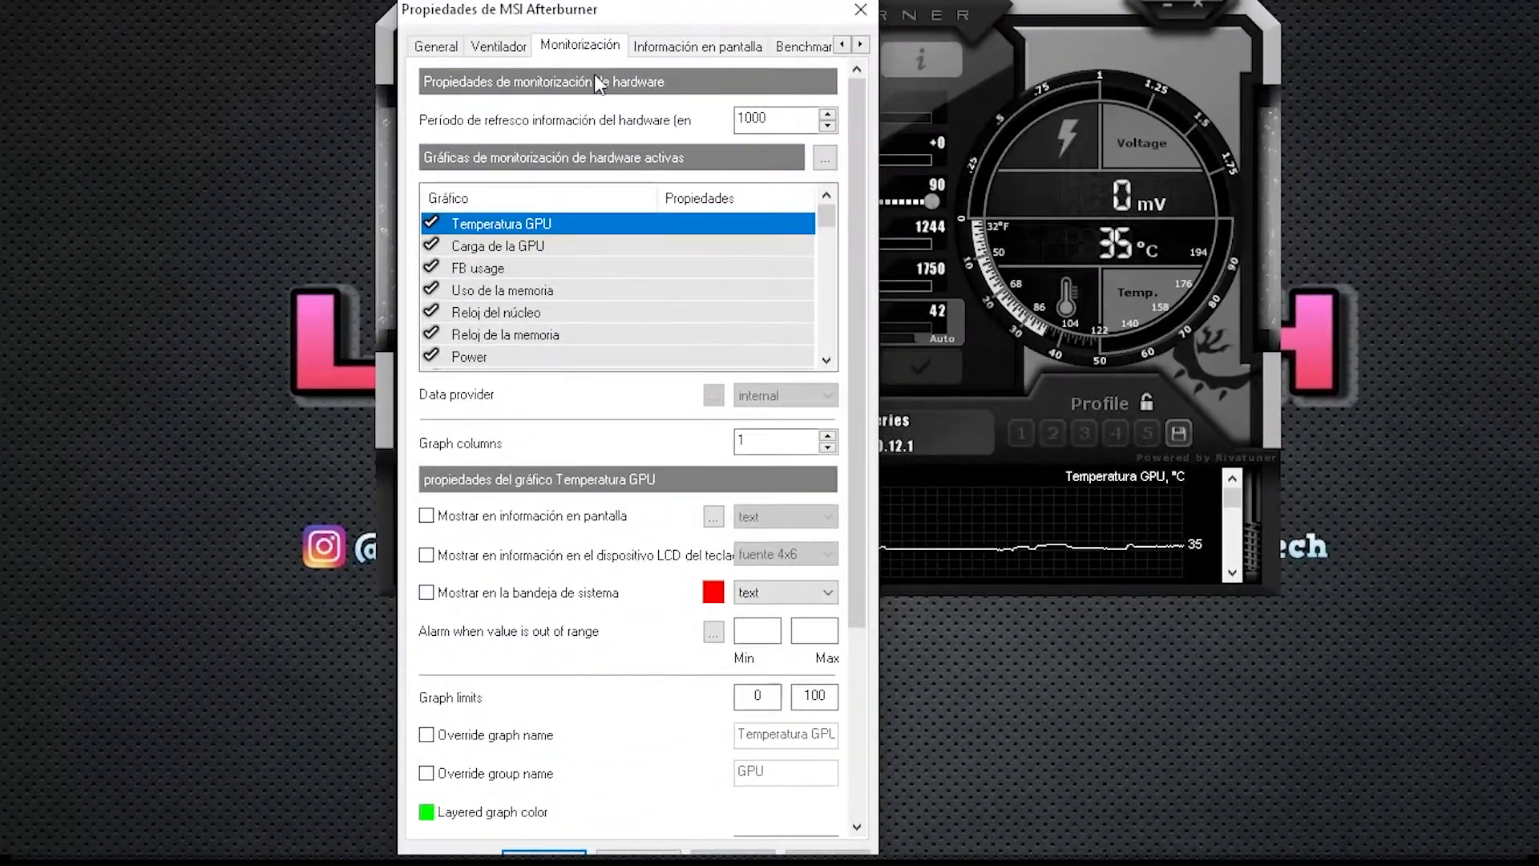
pyautogui.scroll(-10, 665, 305)
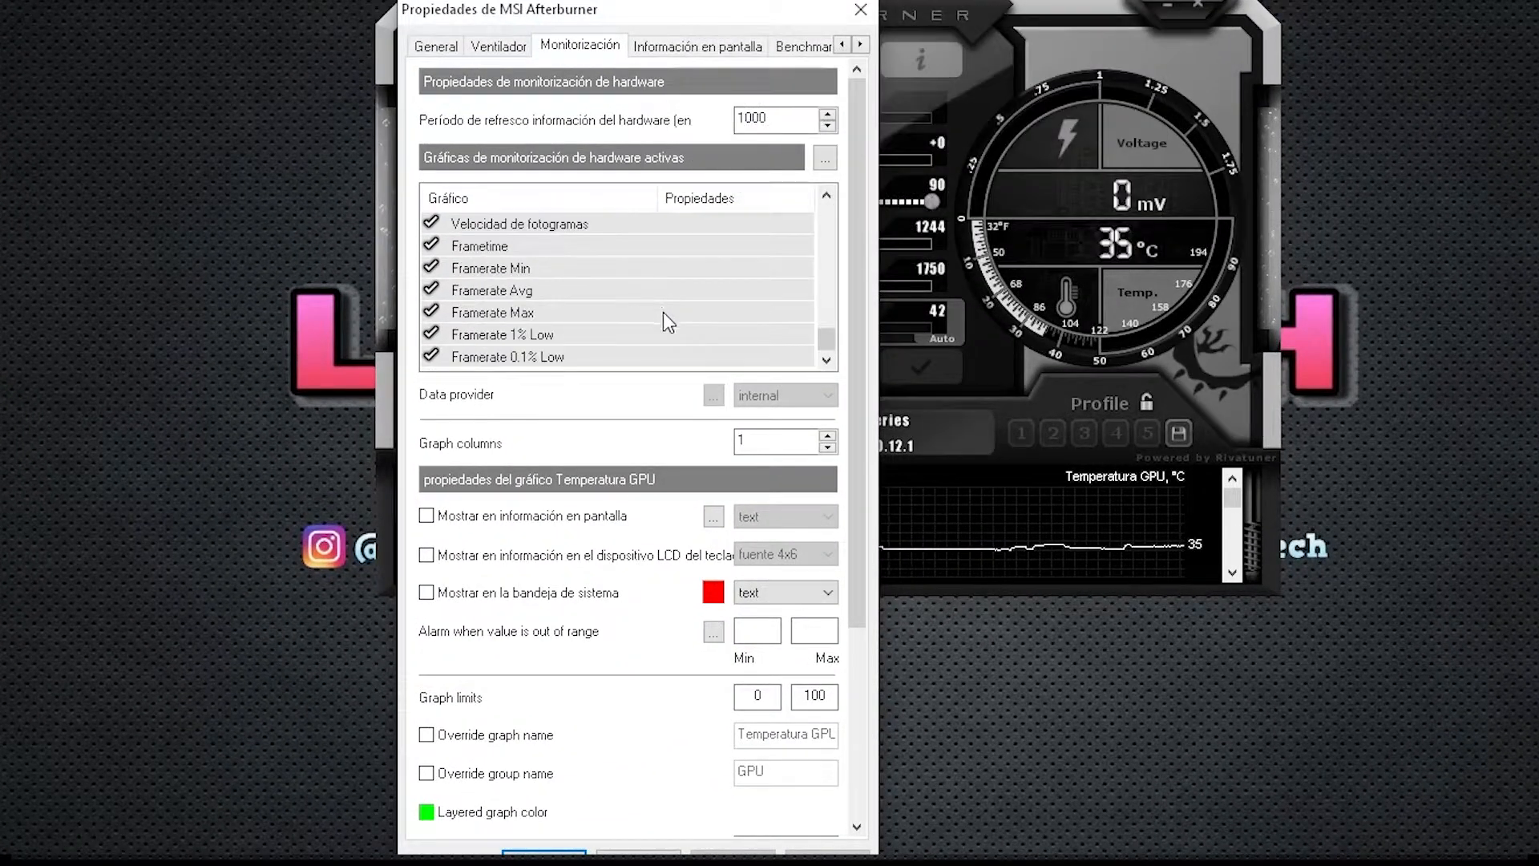
pyautogui.scroll(9, 665, 316)
pyautogui.scroll(1, 662, 315)
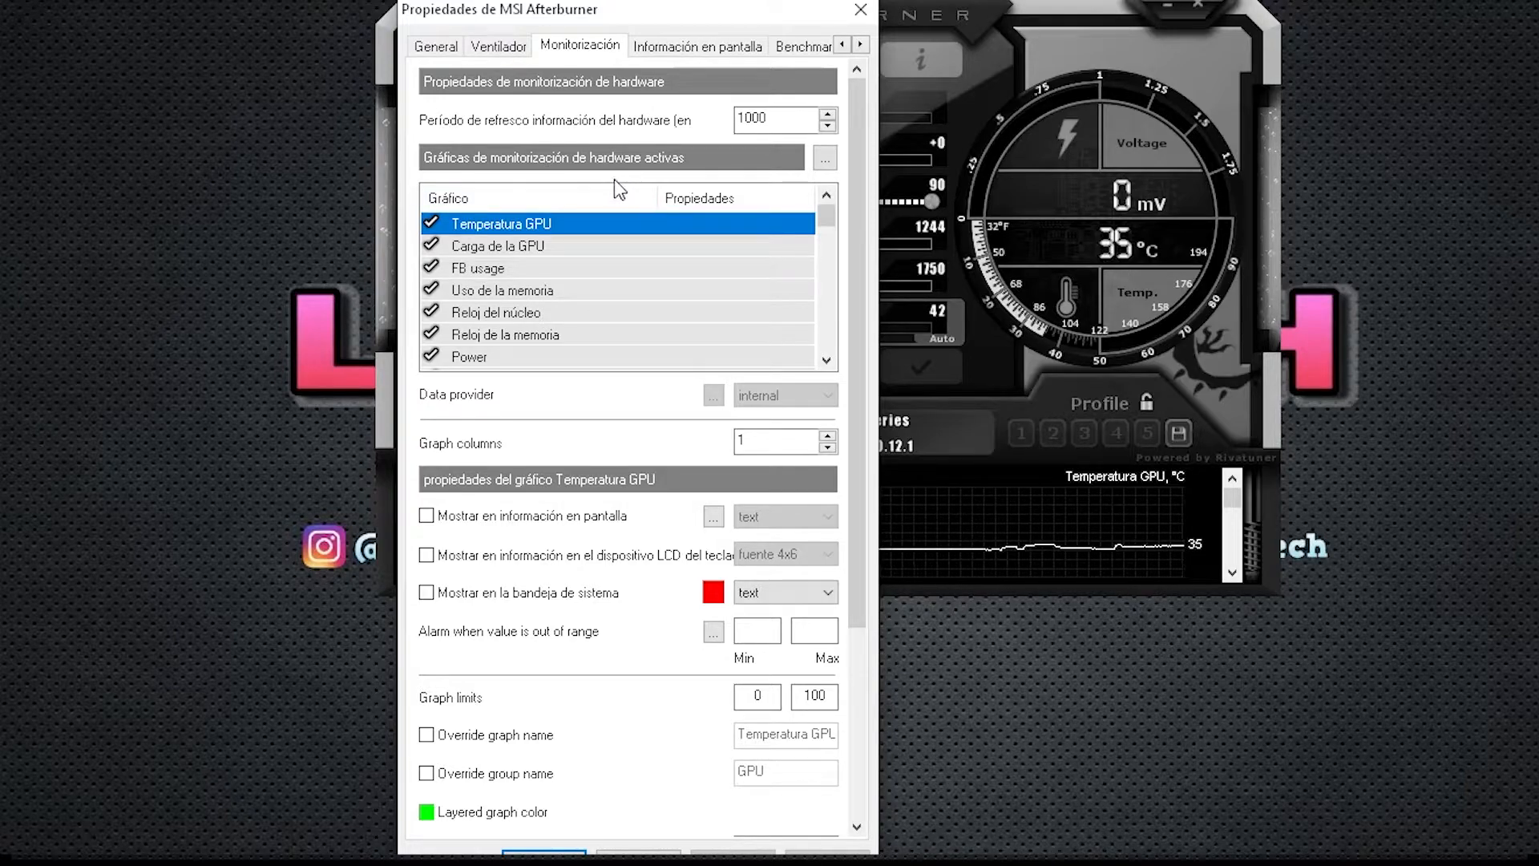
# Step: Keep the Temperatura GPU graph active and enable its on-screen display, with the whole properties window in view
pyautogui.click(430, 224)
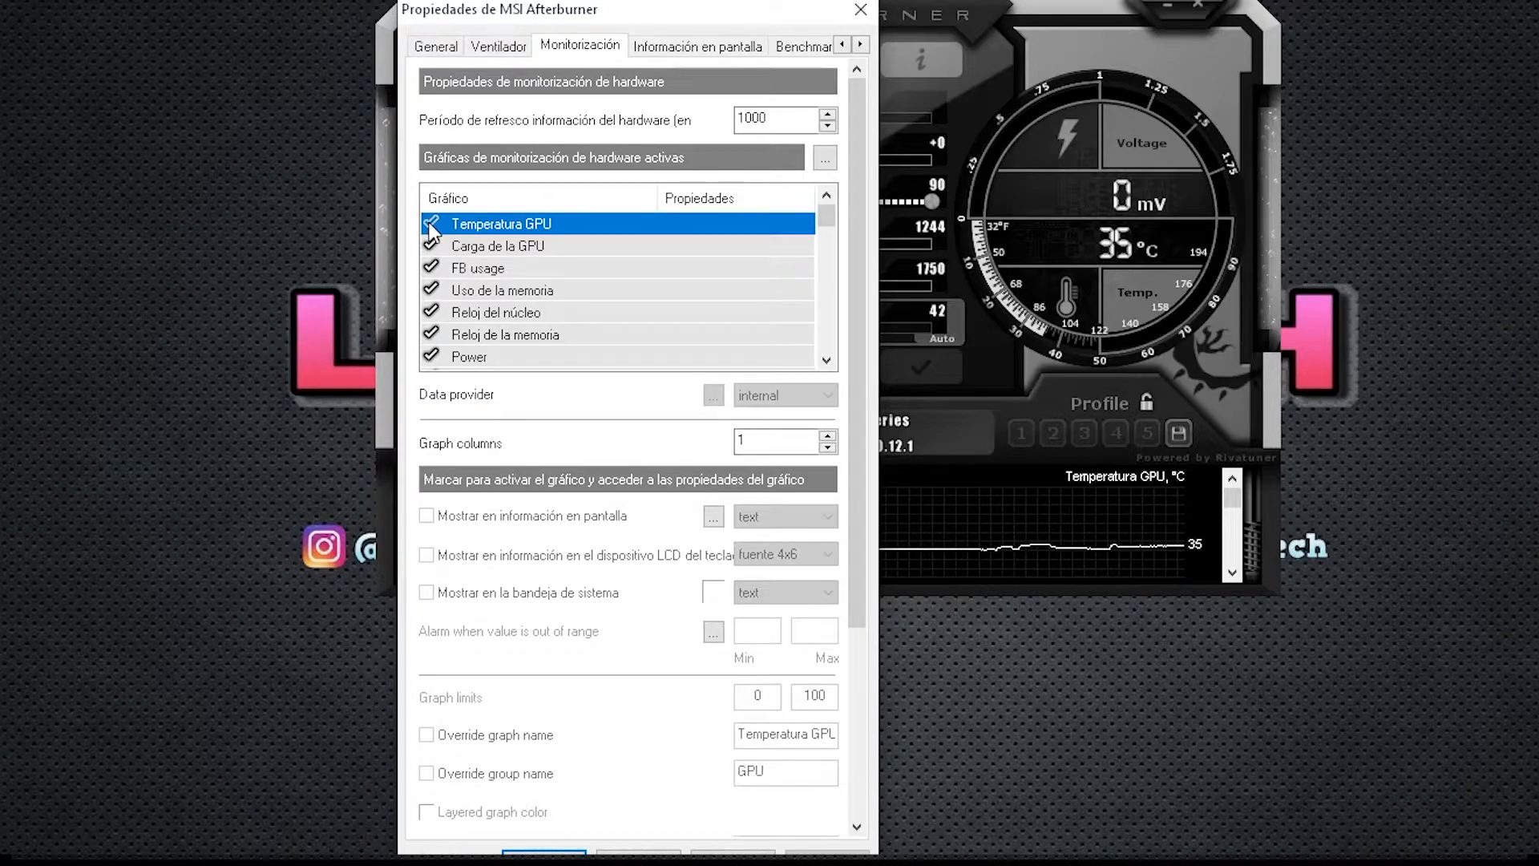
pyautogui.click(433, 225)
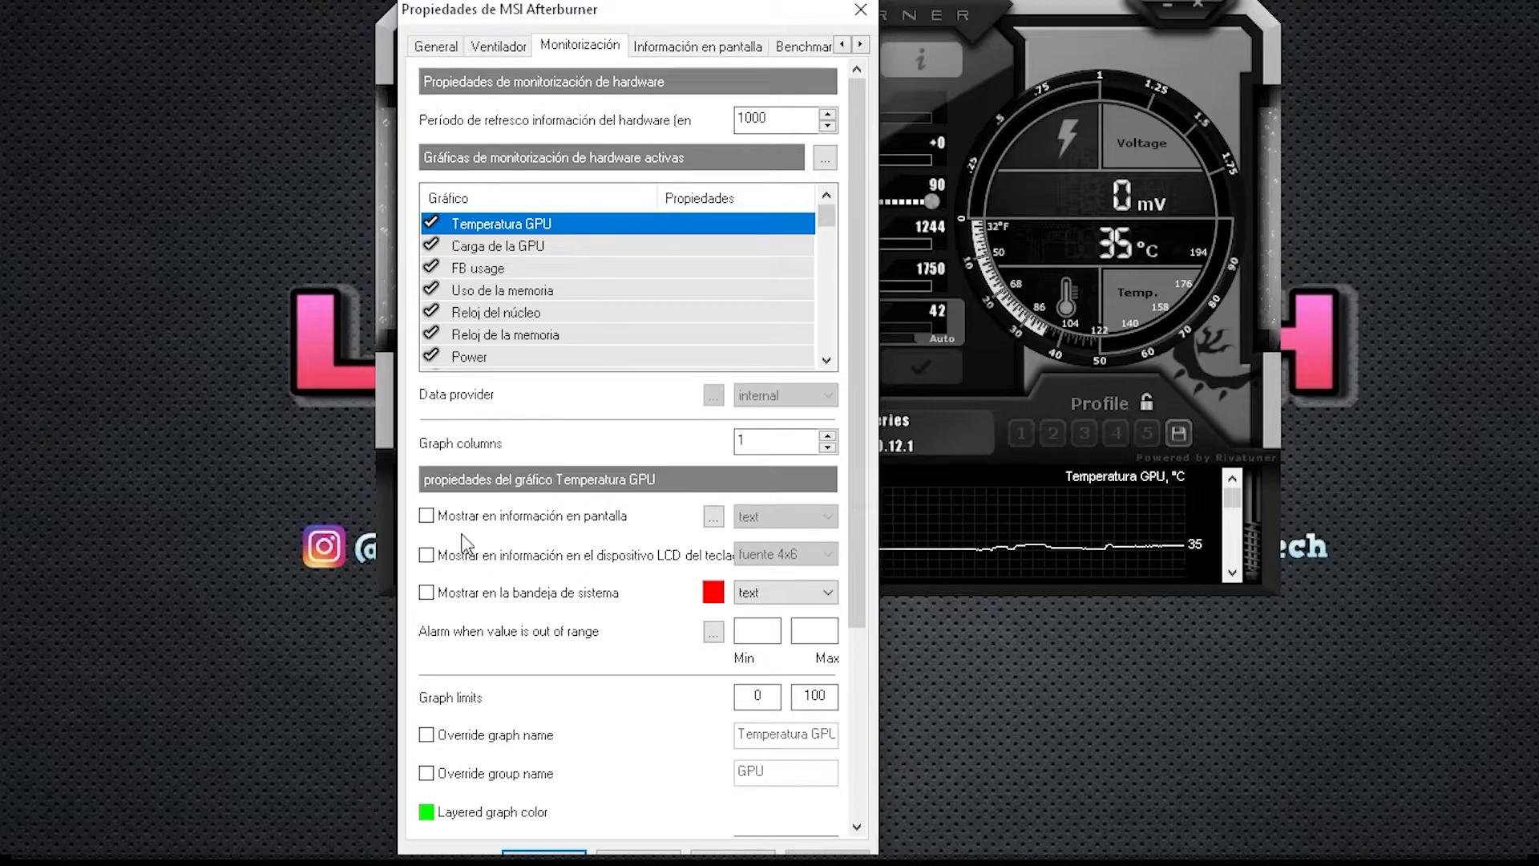
pyautogui.moveTo(529, 524)
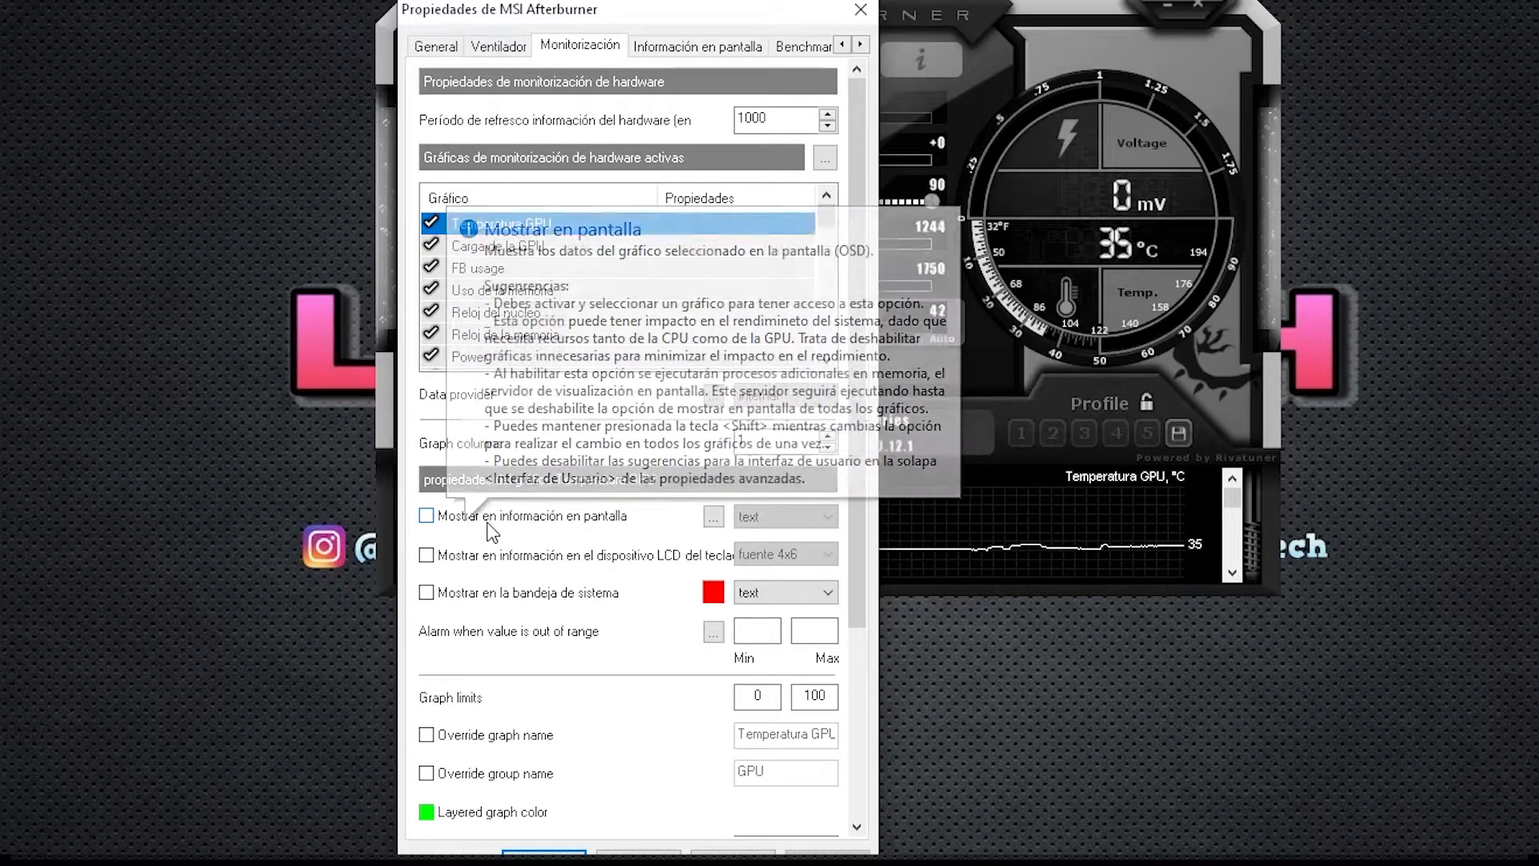
pyautogui.click(426, 515)
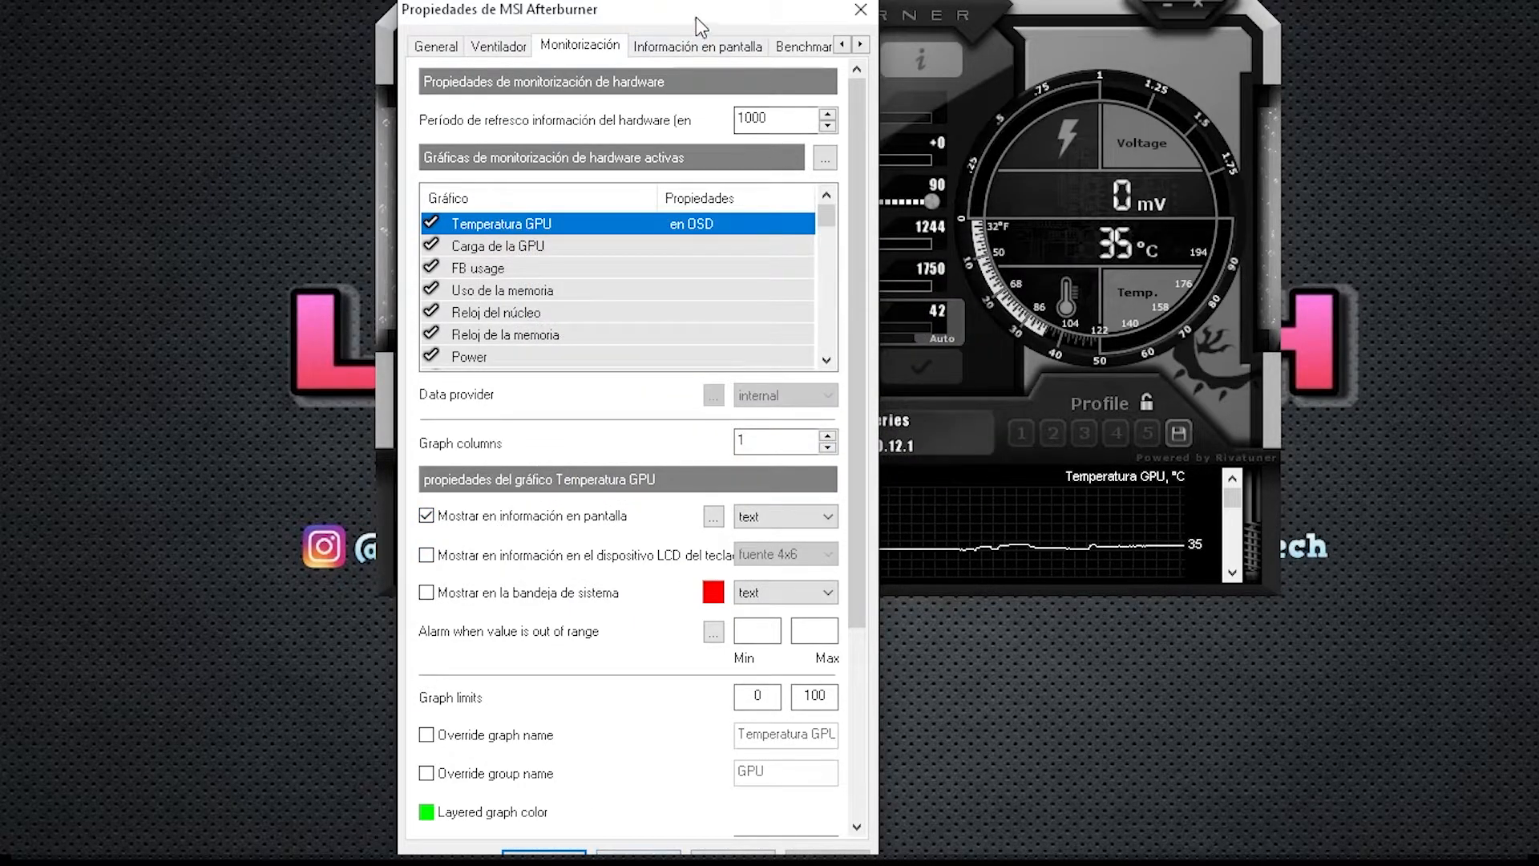
pyautogui.moveTo(696, 17); pyautogui.dragTo(698, 0)
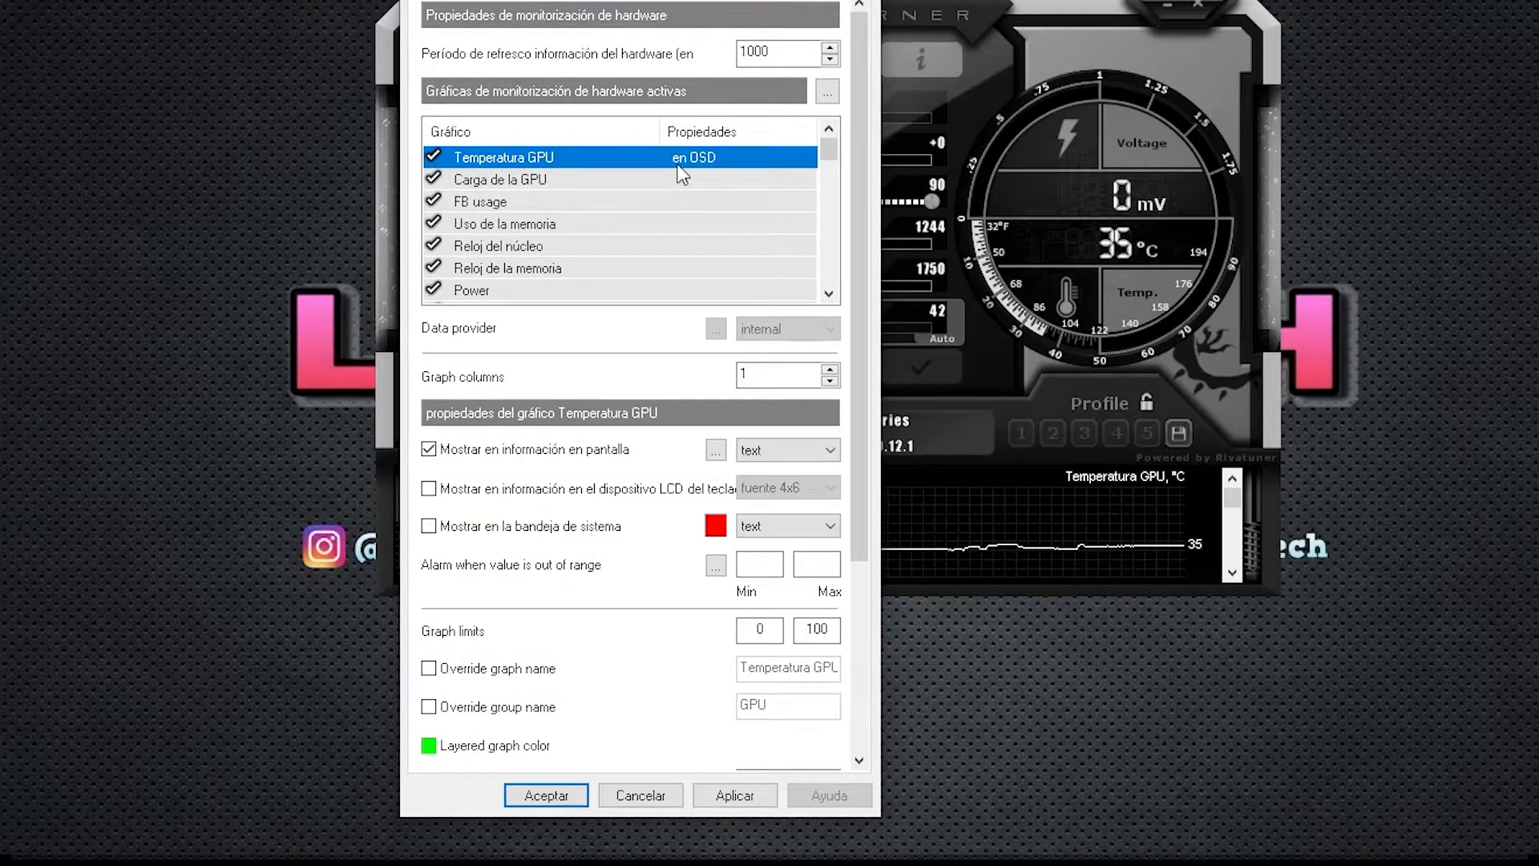
# Step: Enable on-screen display for the Carga de la GPU and Uso de la memoria graphs
pyautogui.click(513, 179)
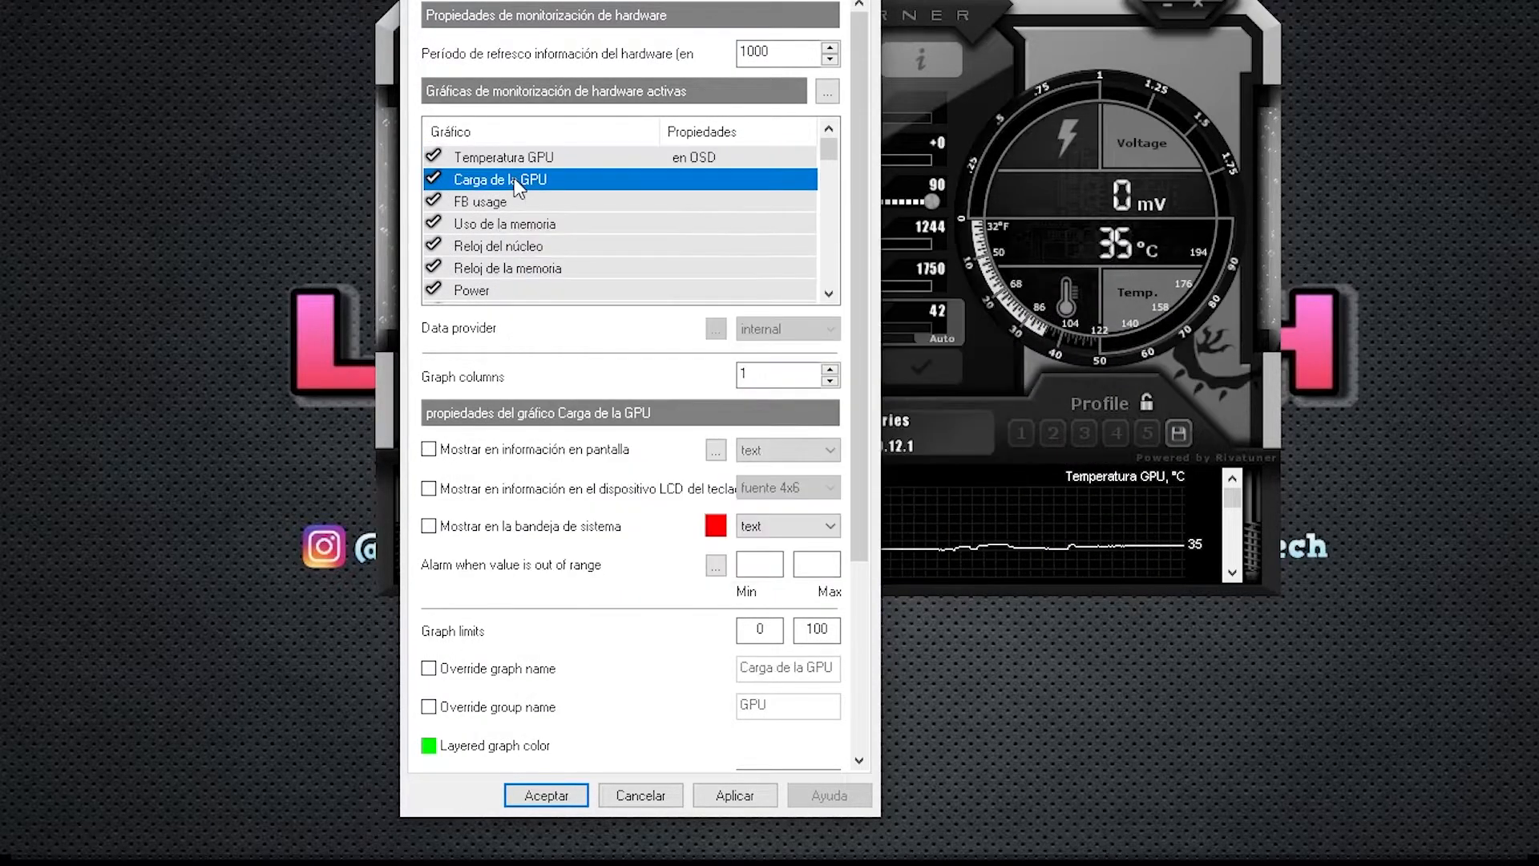
pyautogui.click(429, 450)
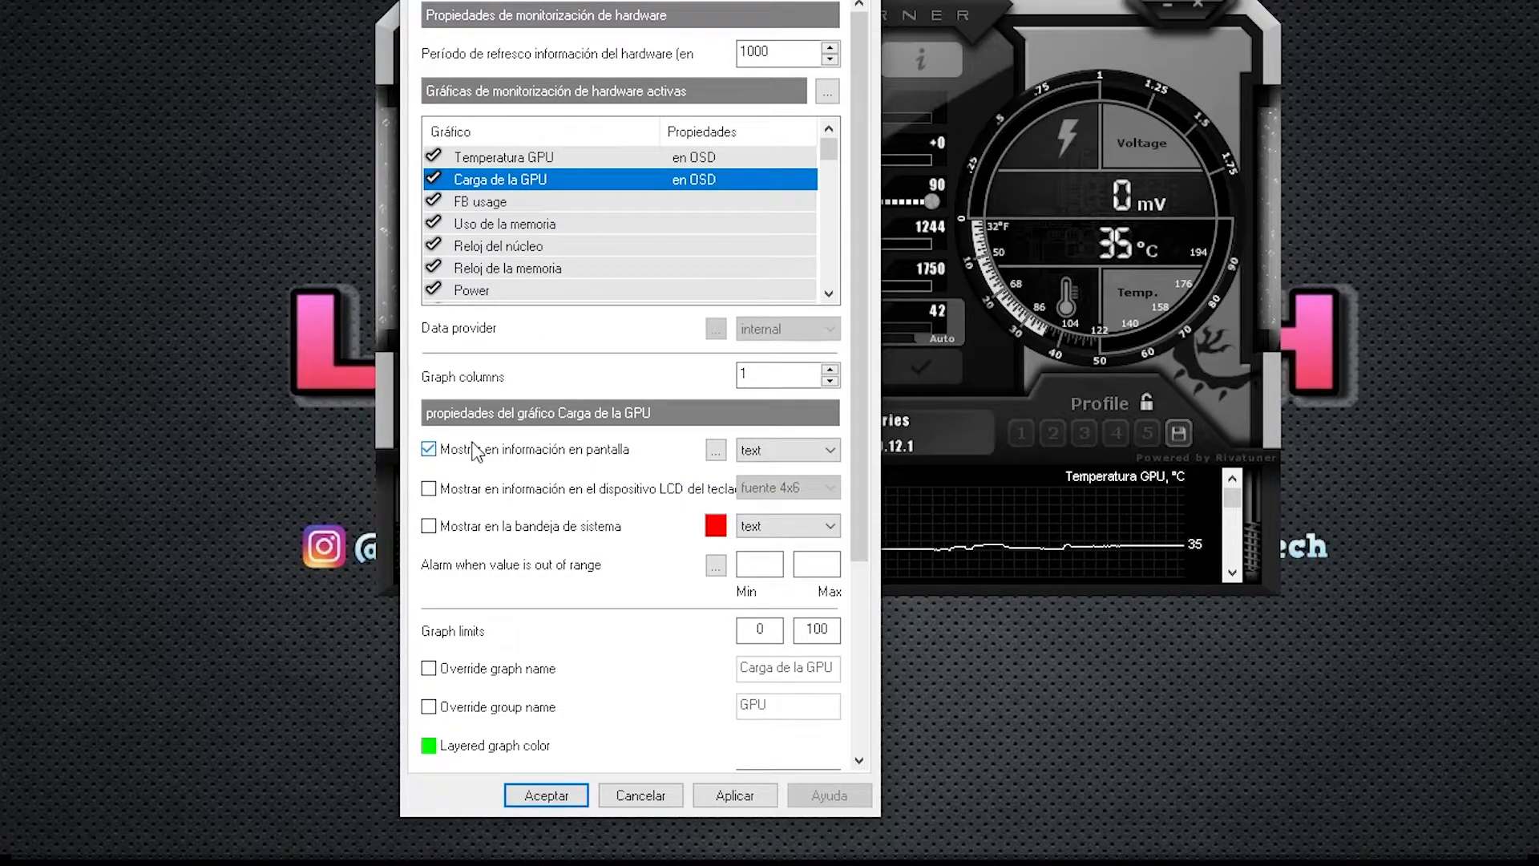
pyautogui.scroll(-1, 581, 204)
pyautogui.click(531, 202)
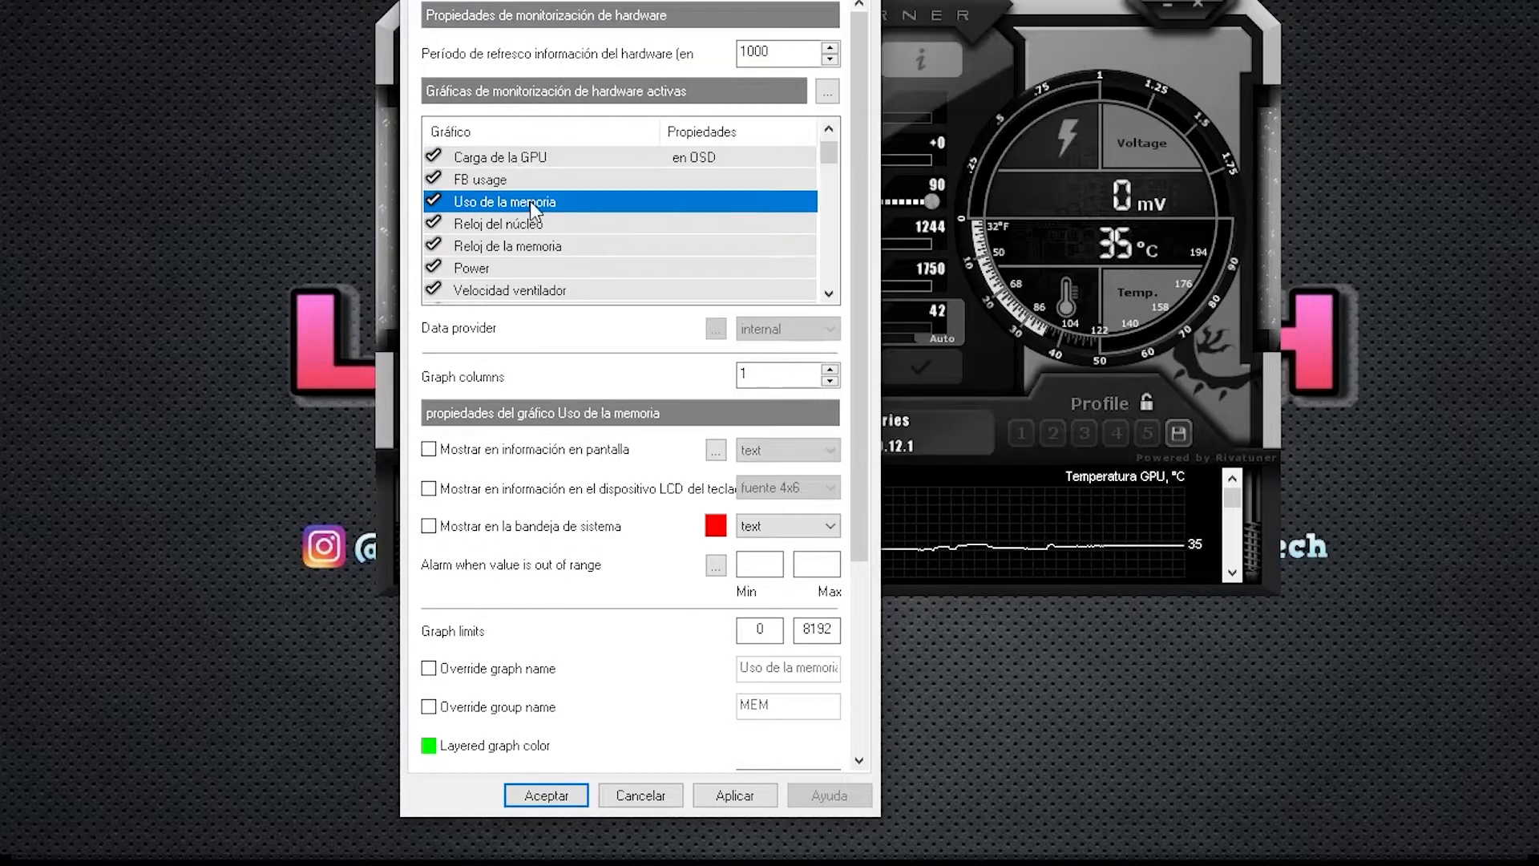
pyautogui.click(463, 452)
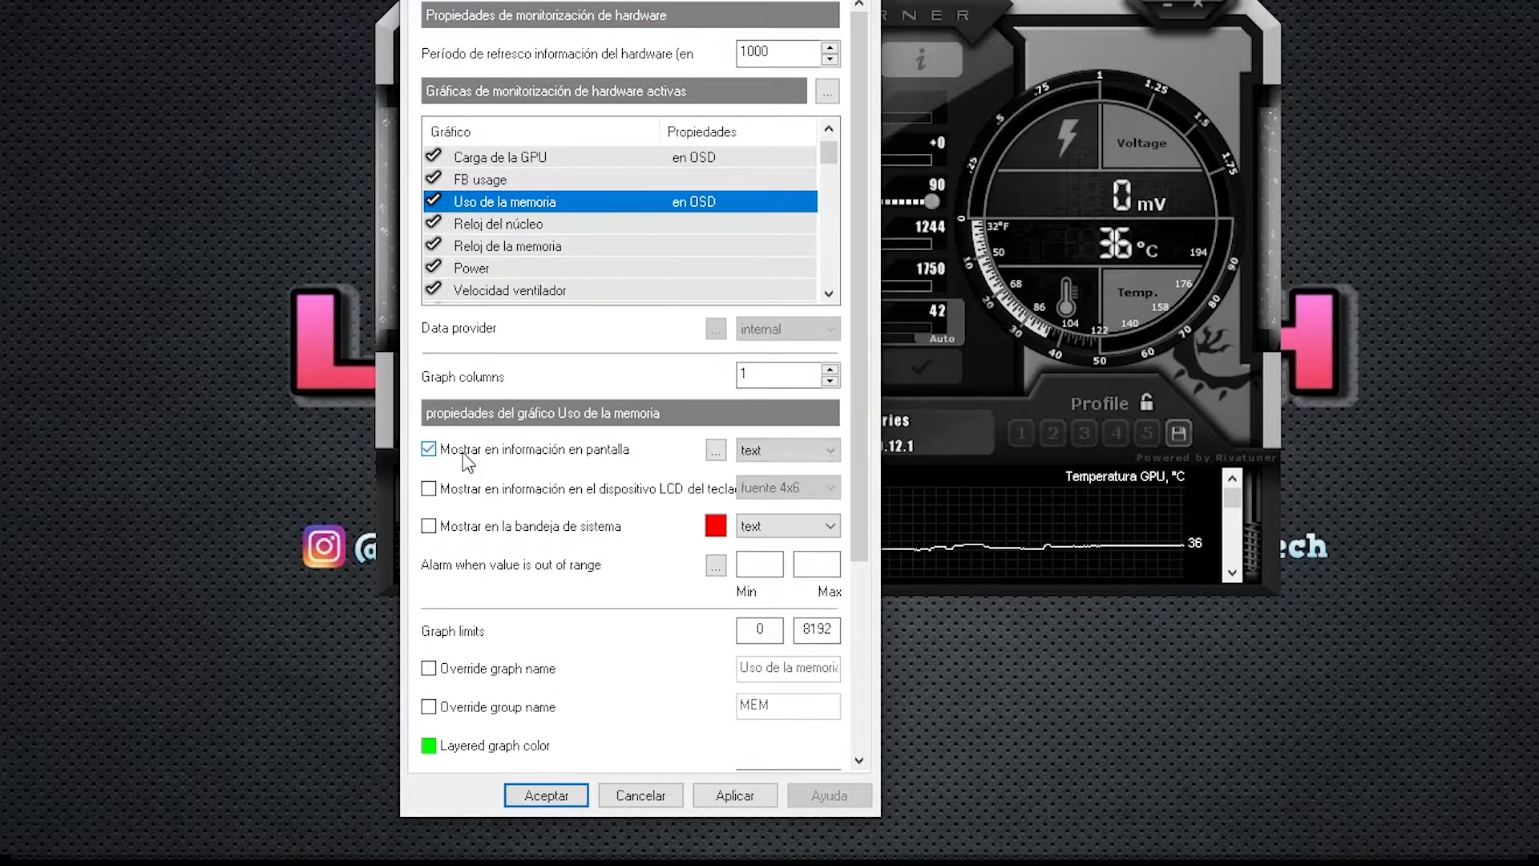
# Step: Enable on-screen display for the Velocidad ventilador graph
pyautogui.click(829, 294)
pyautogui.click(486, 268)
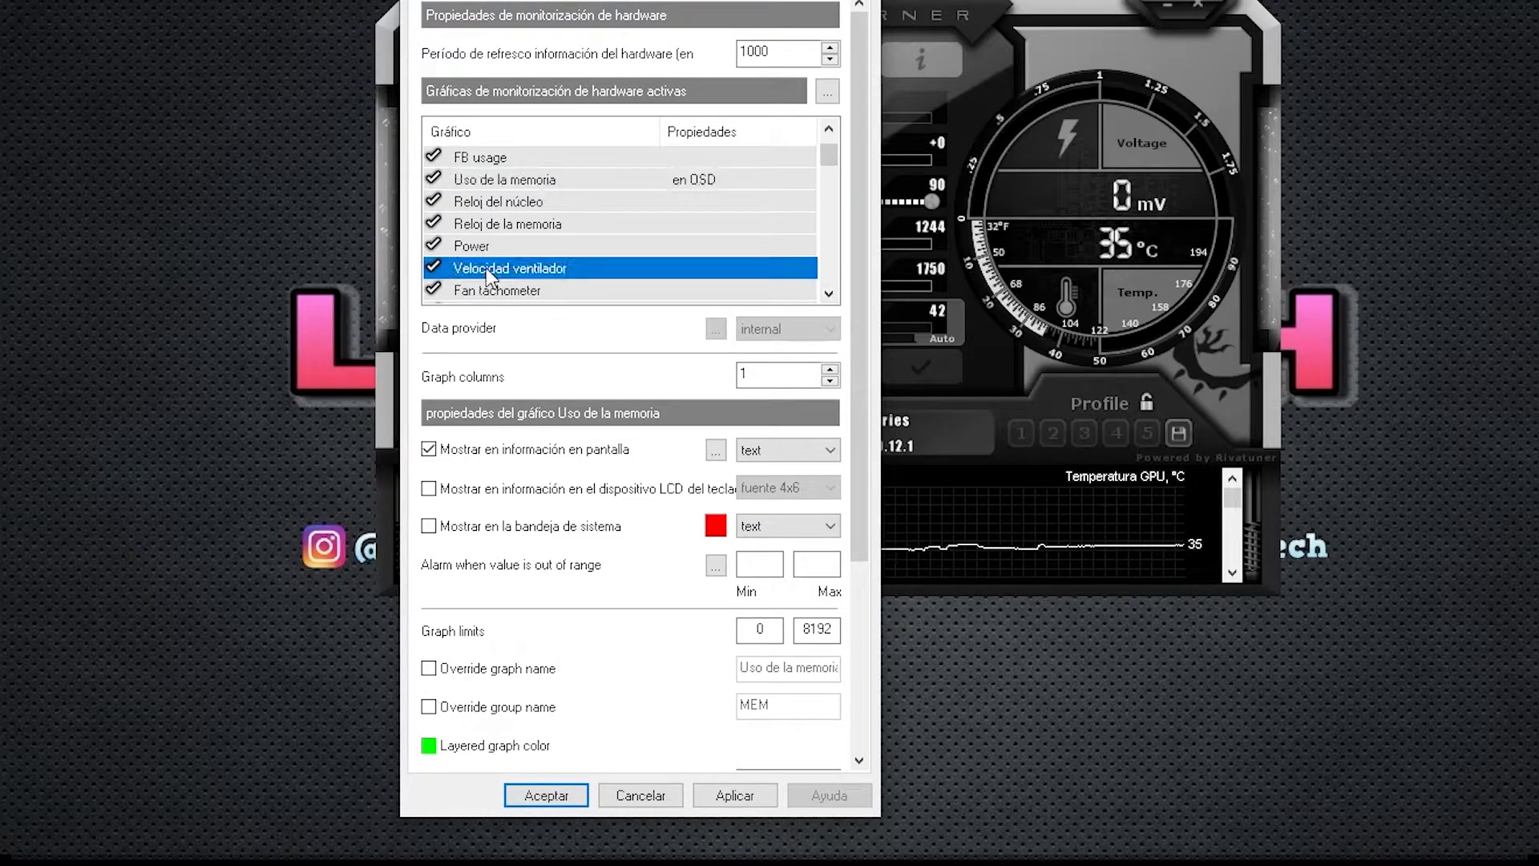
pyautogui.click(429, 449)
# Step: Enable on-screen display for the overall CPU temperature graph rather than for the individual cores
pyautogui.click(828, 293)
pyautogui.click(830, 293)
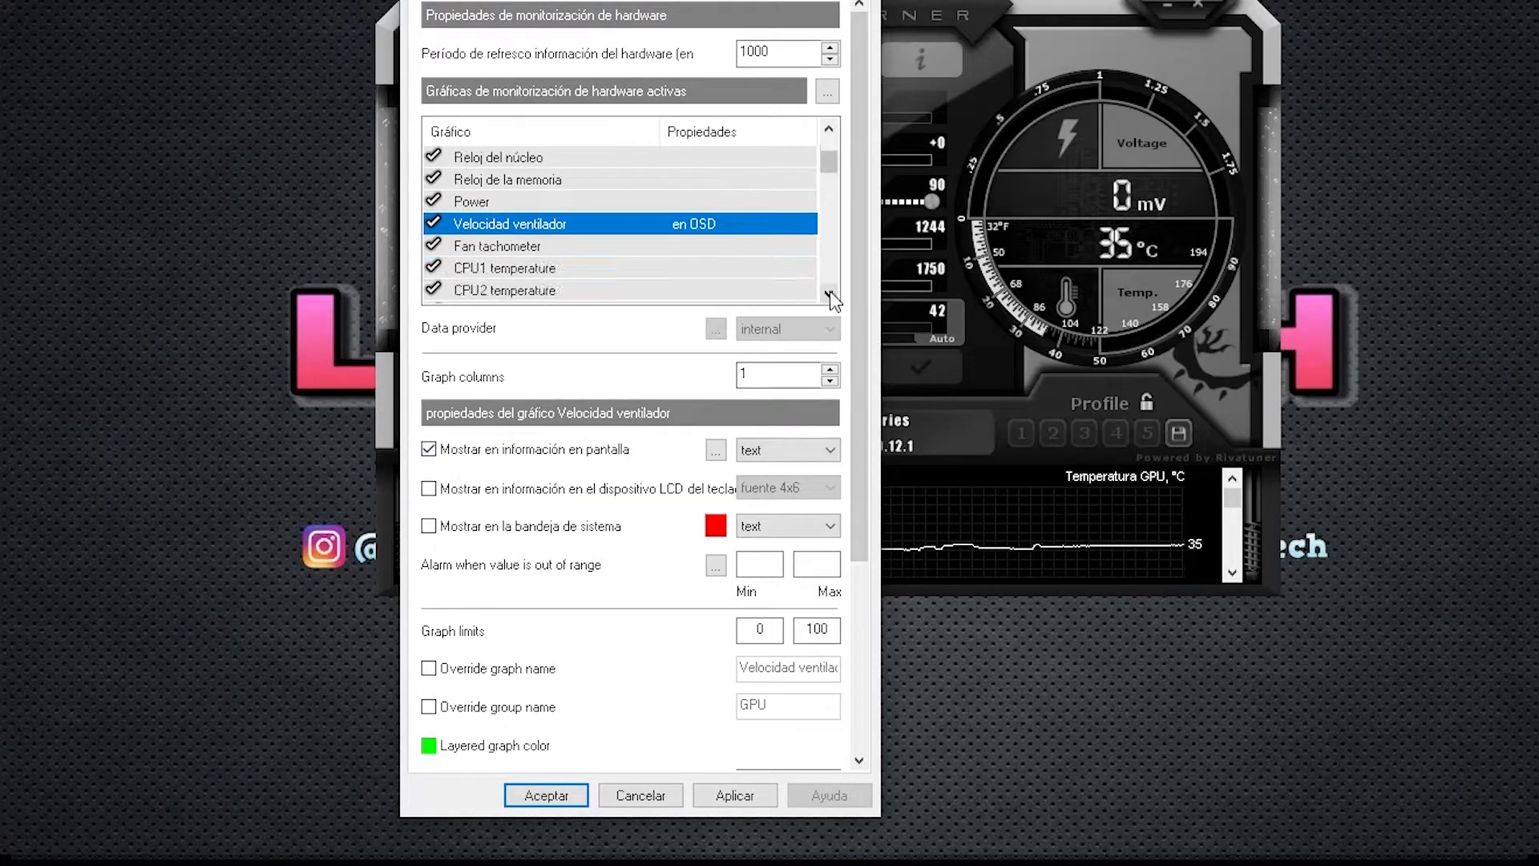
pyautogui.click(830, 293)
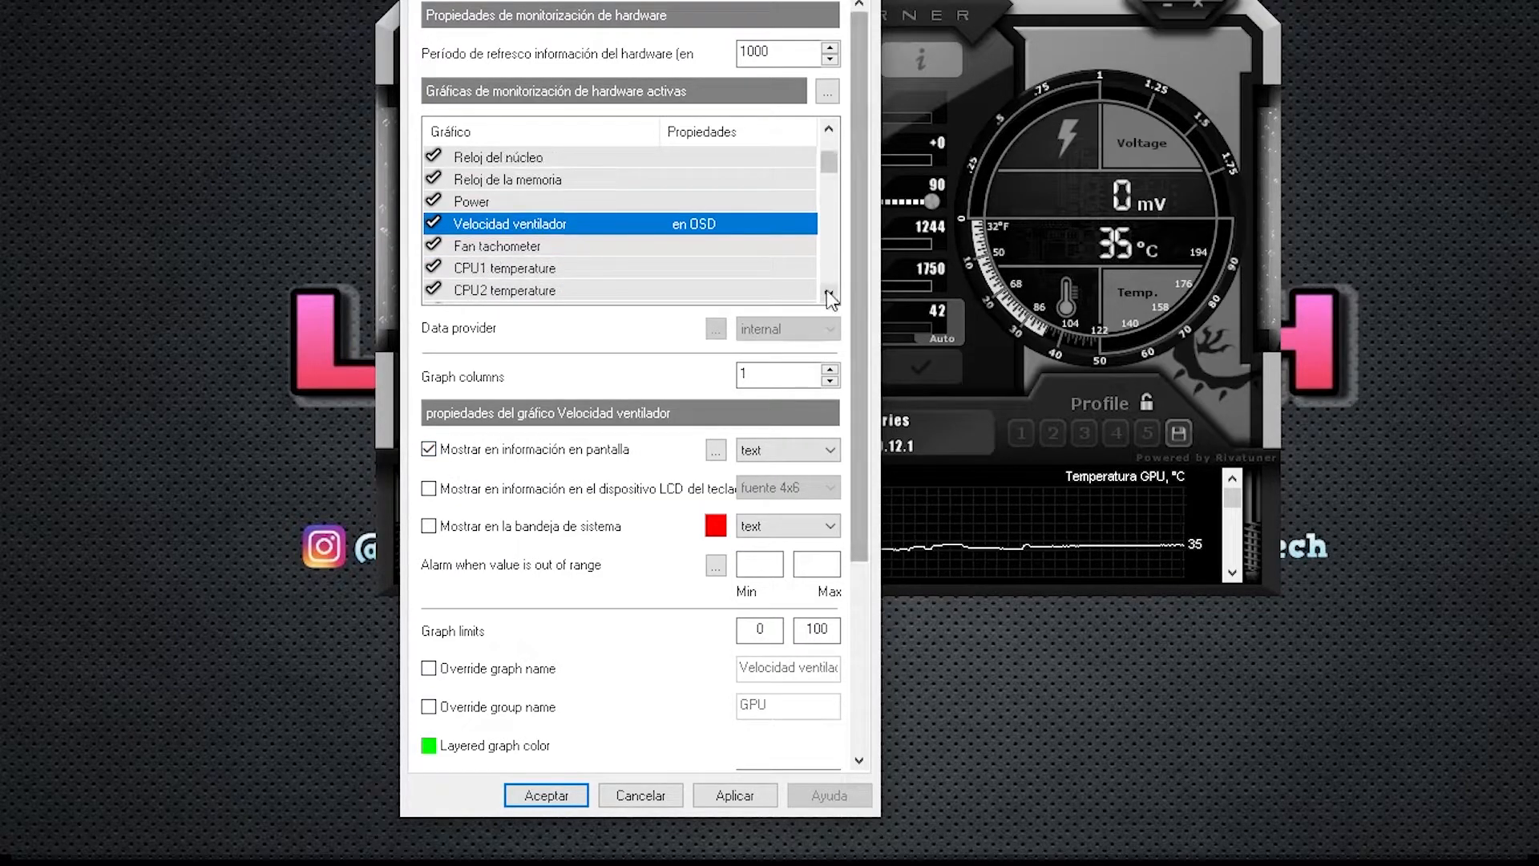
pyautogui.click(831, 293)
pyautogui.click(831, 293)
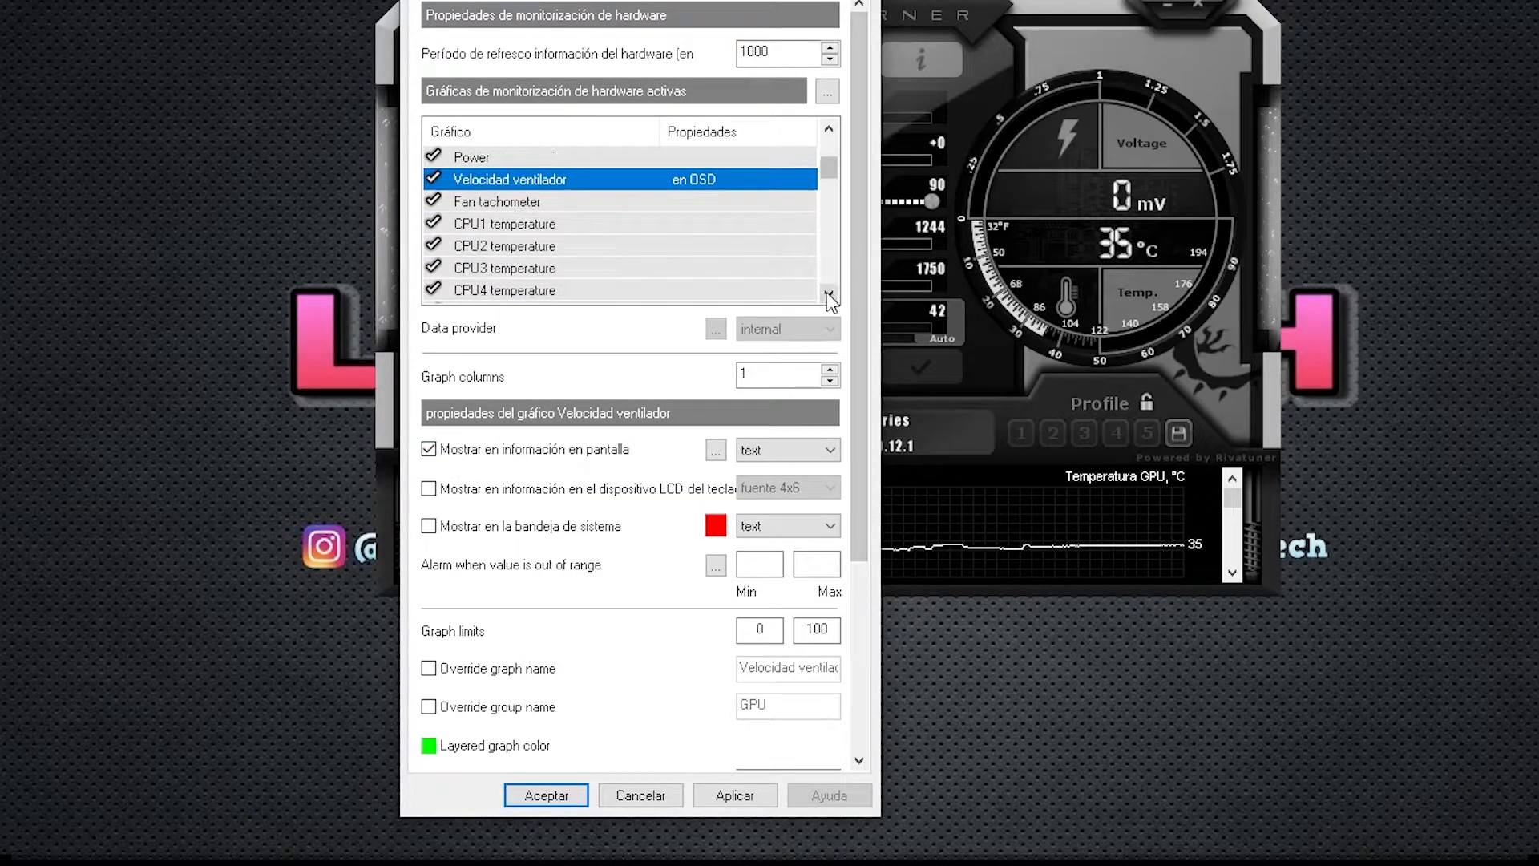
pyautogui.click(830, 294)
pyautogui.click(830, 293)
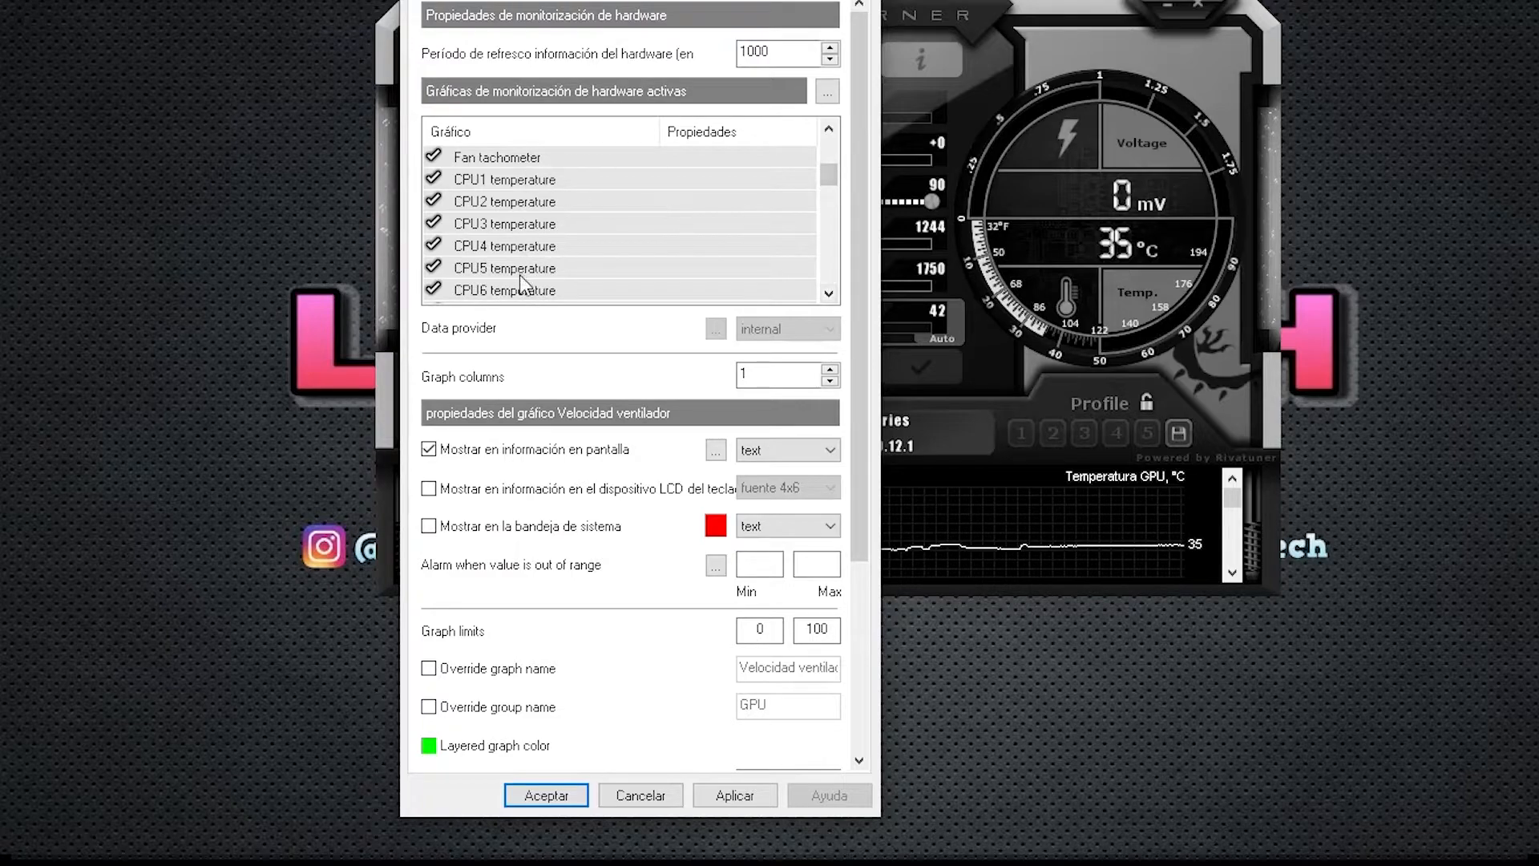
pyautogui.click(830, 294)
pyautogui.click(831, 293)
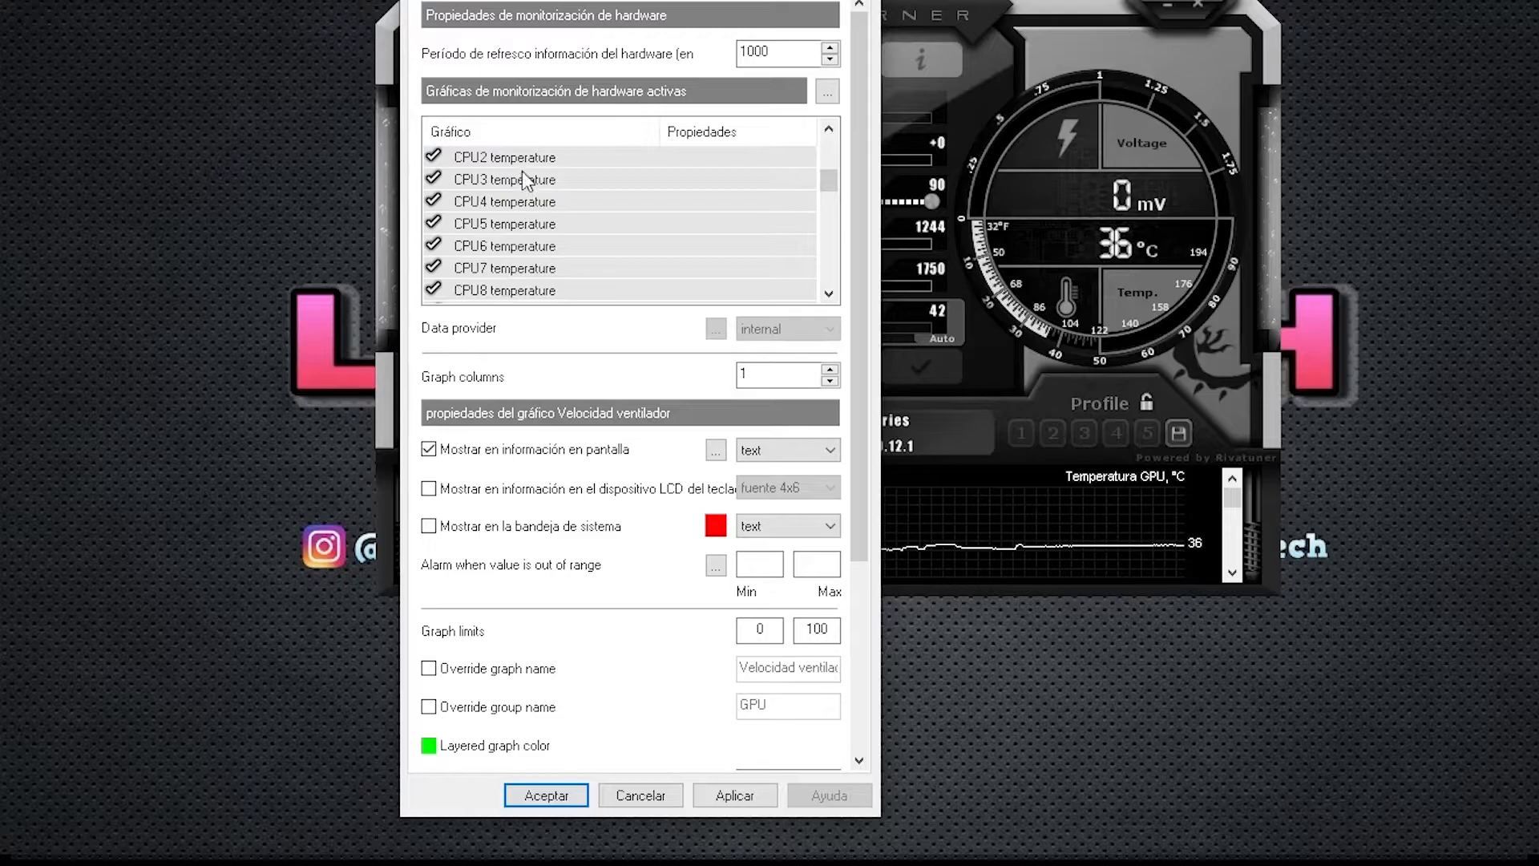
pyautogui.moveTo(513, 147)
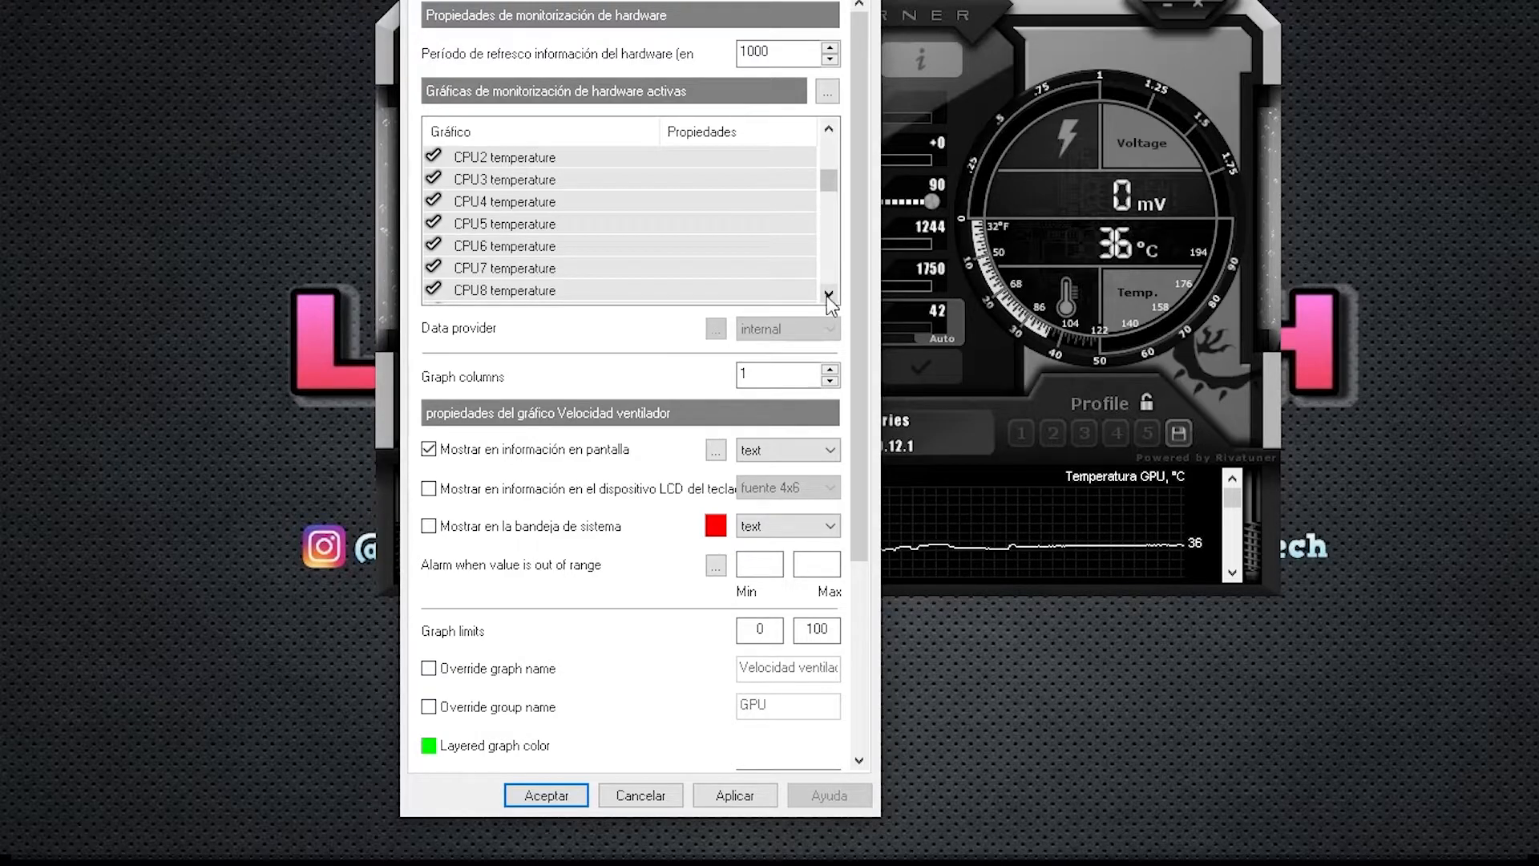
pyautogui.click(826, 295)
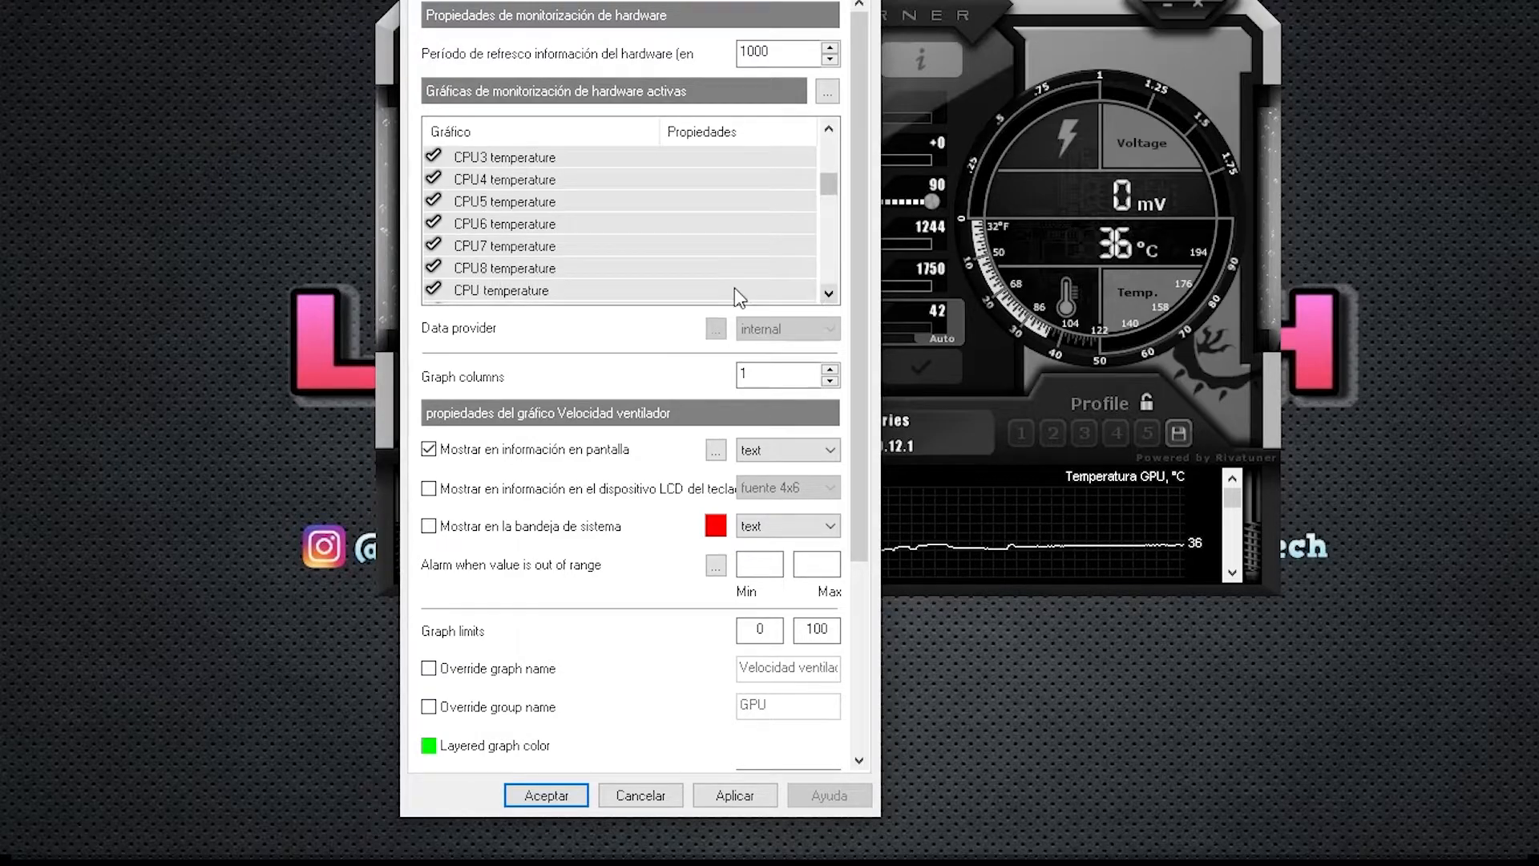
pyautogui.click(828, 294)
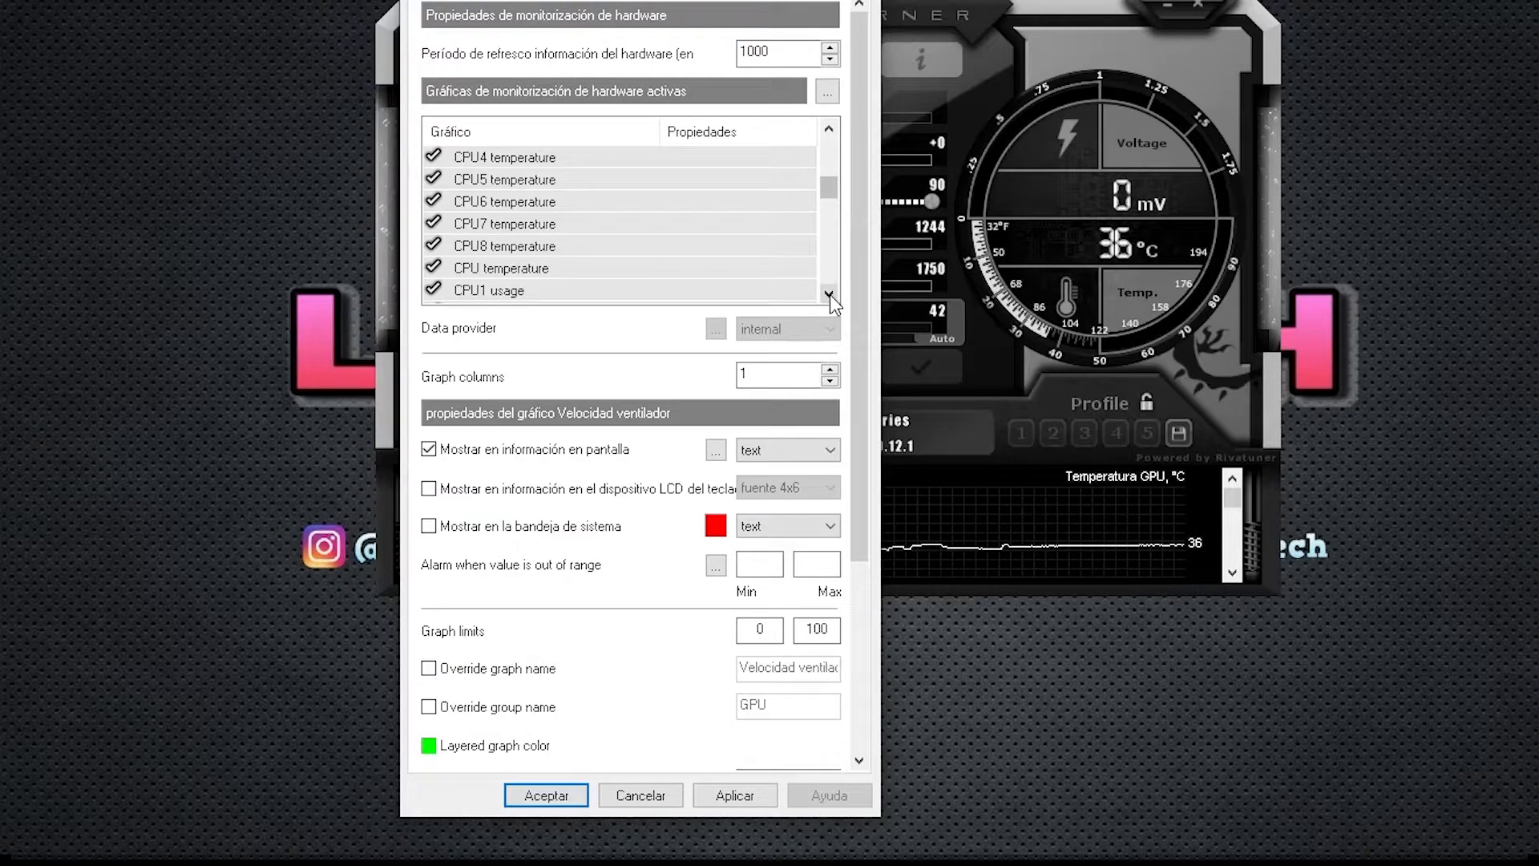
pyautogui.click(828, 294)
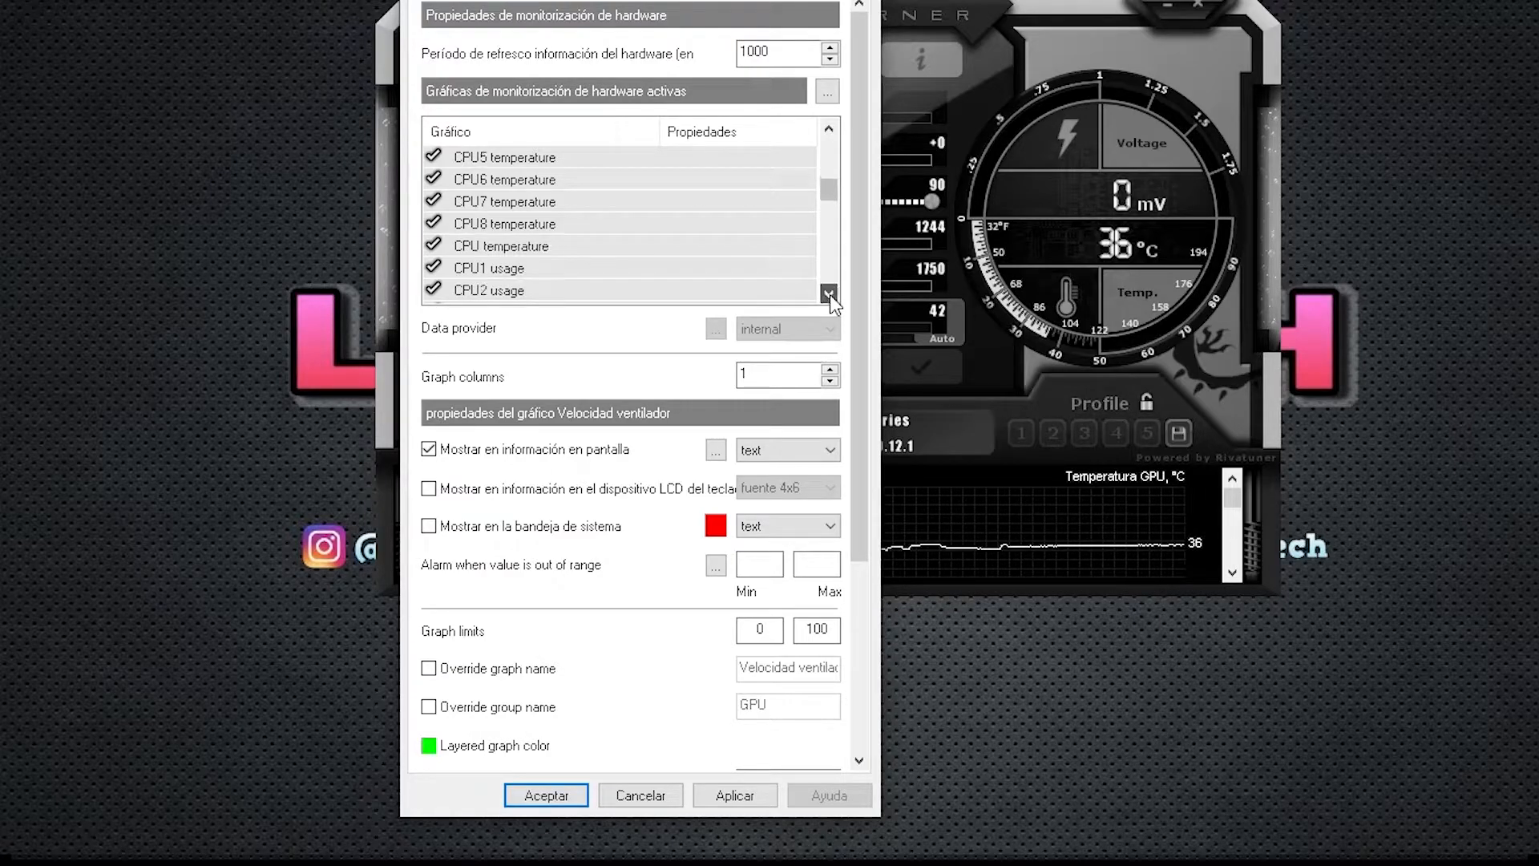
pyautogui.click(535, 246)
pyautogui.click(463, 449)
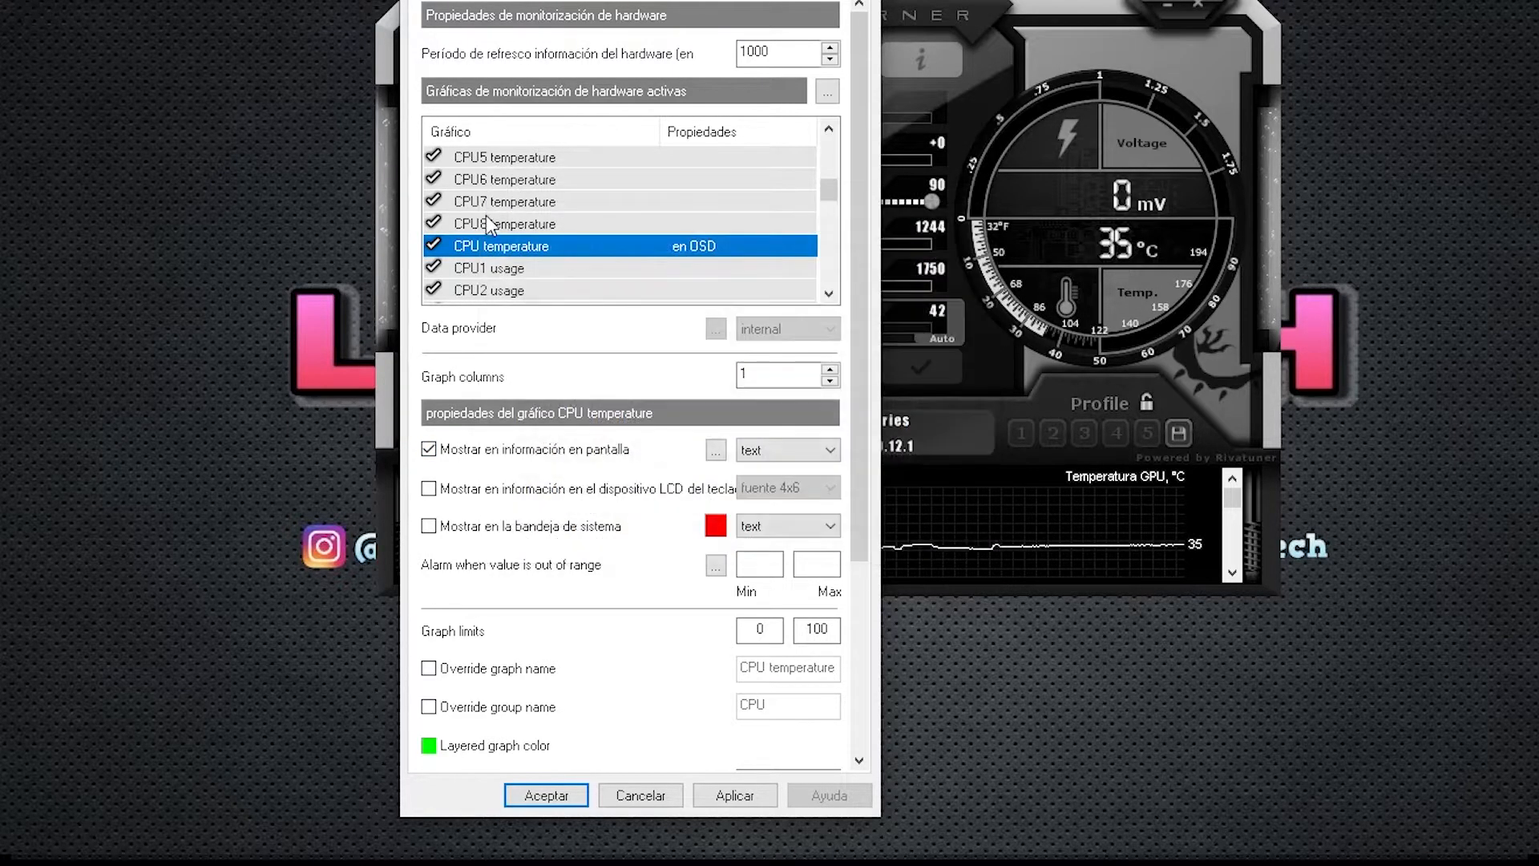
# Step: Enable on-screen display for the overall CPU usage graph, leaving out the individual core graphs
pyautogui.click(829, 294)
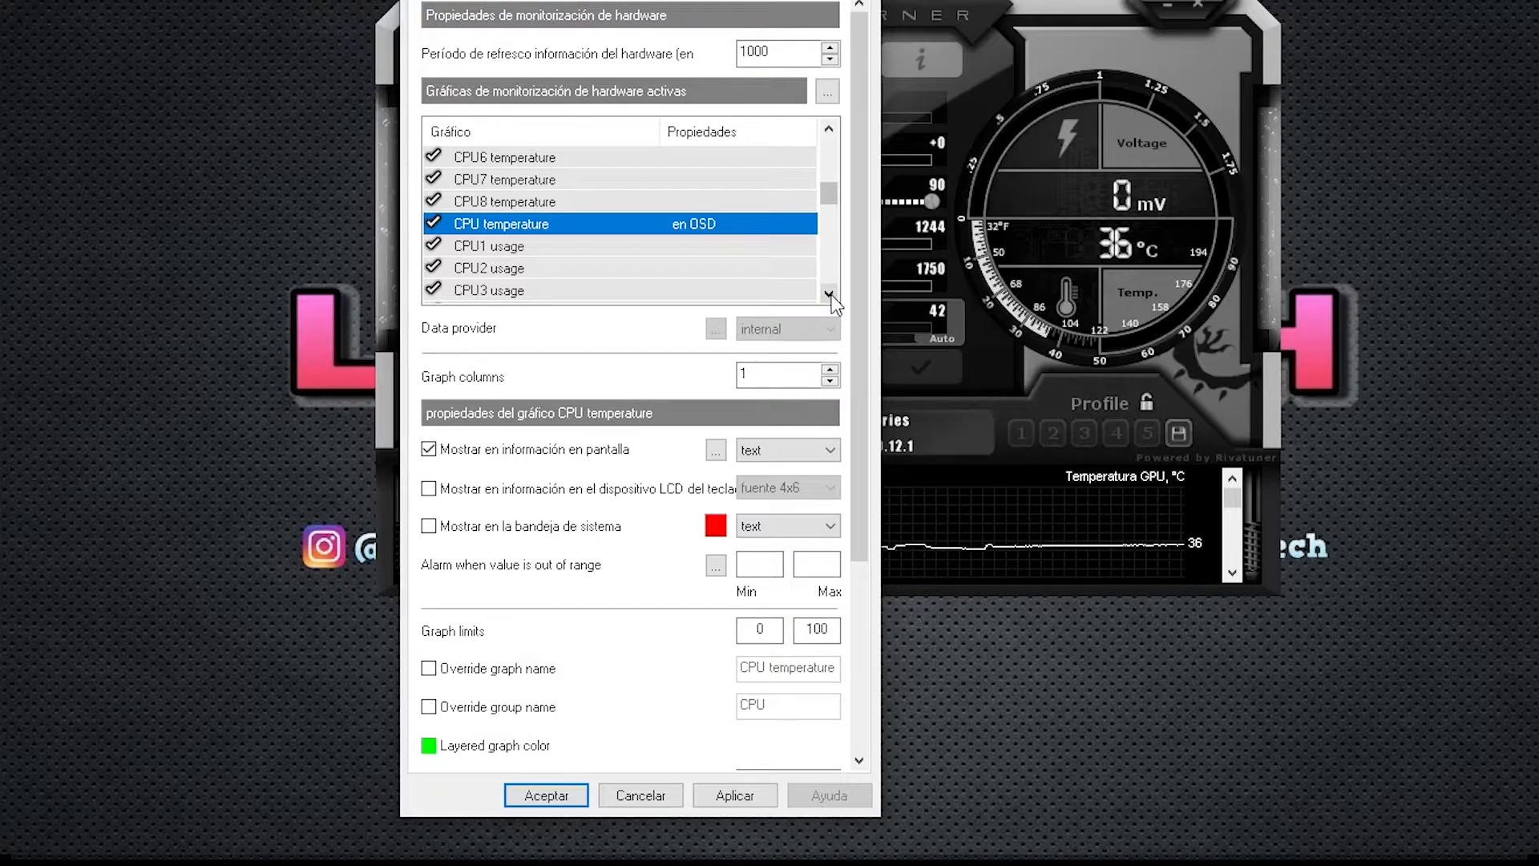
pyautogui.click(829, 294)
pyautogui.click(828, 294)
pyautogui.click(829, 294)
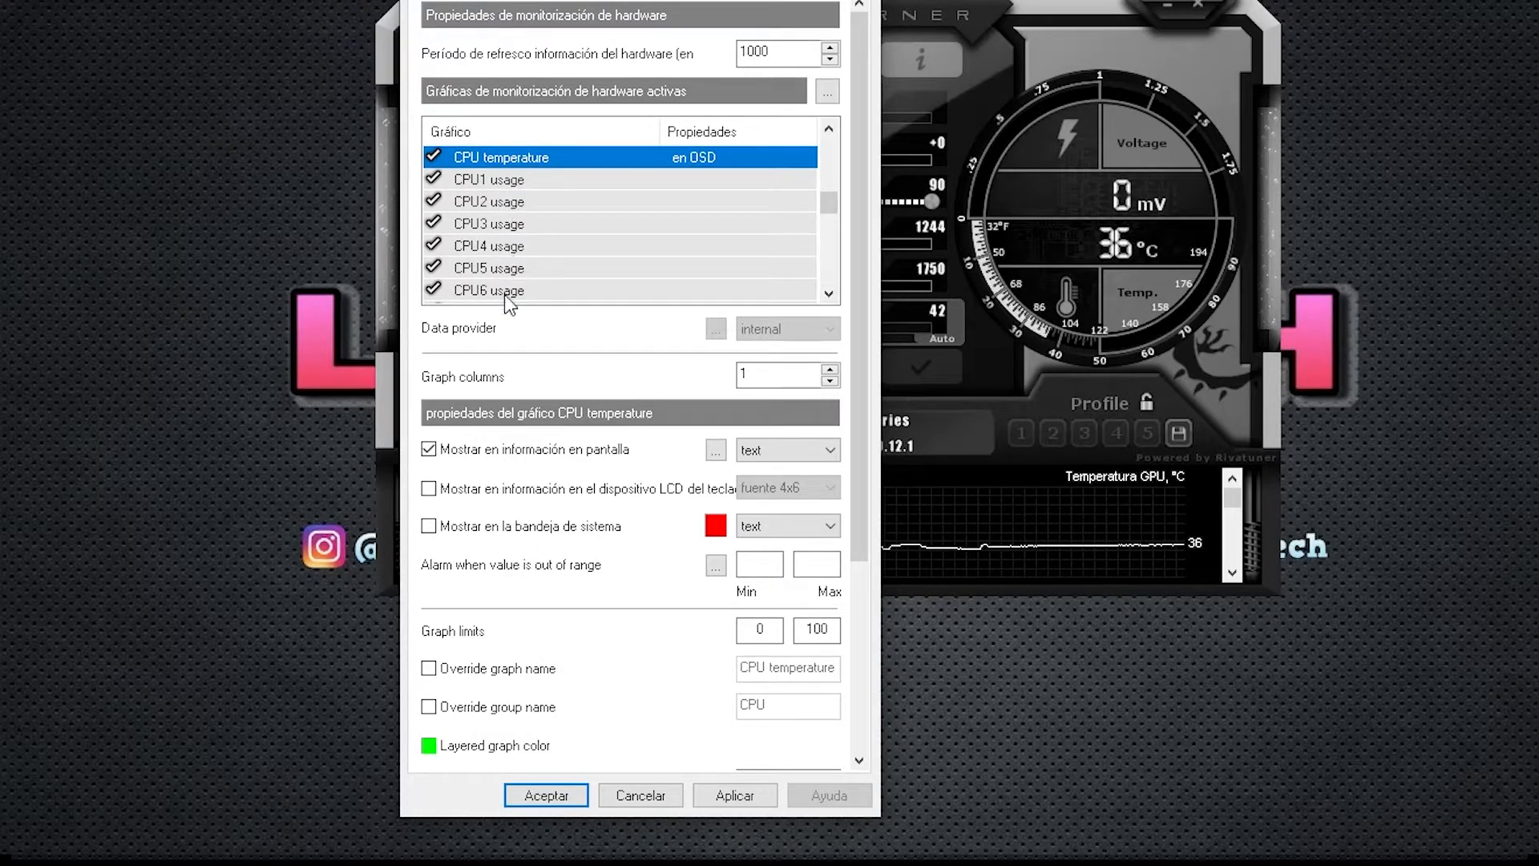
pyautogui.click(829, 293)
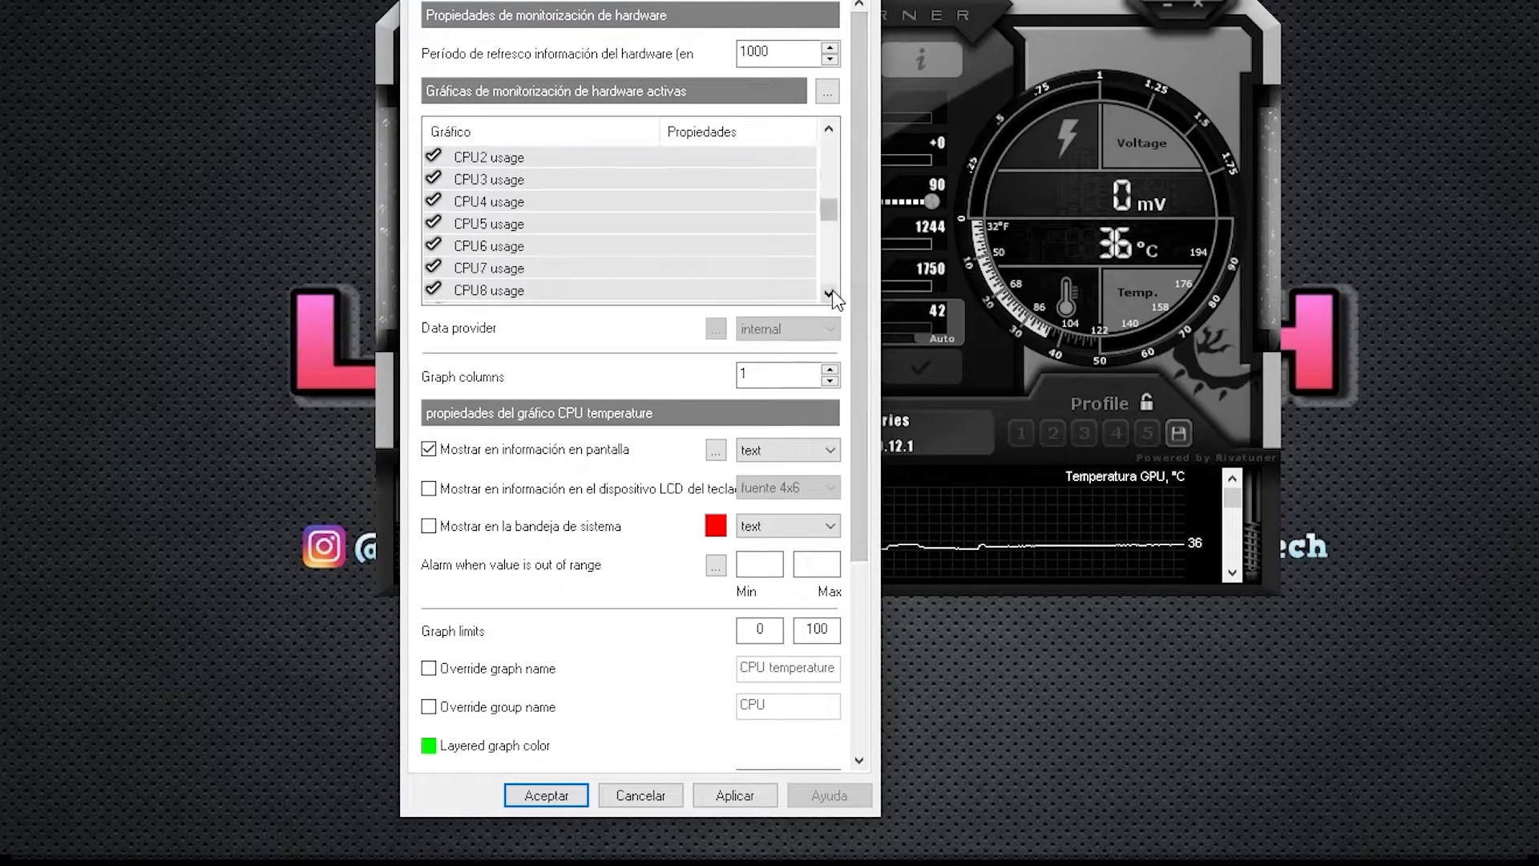
pyautogui.click(829, 294)
pyautogui.click(828, 293)
pyautogui.click(829, 293)
pyautogui.click(495, 268)
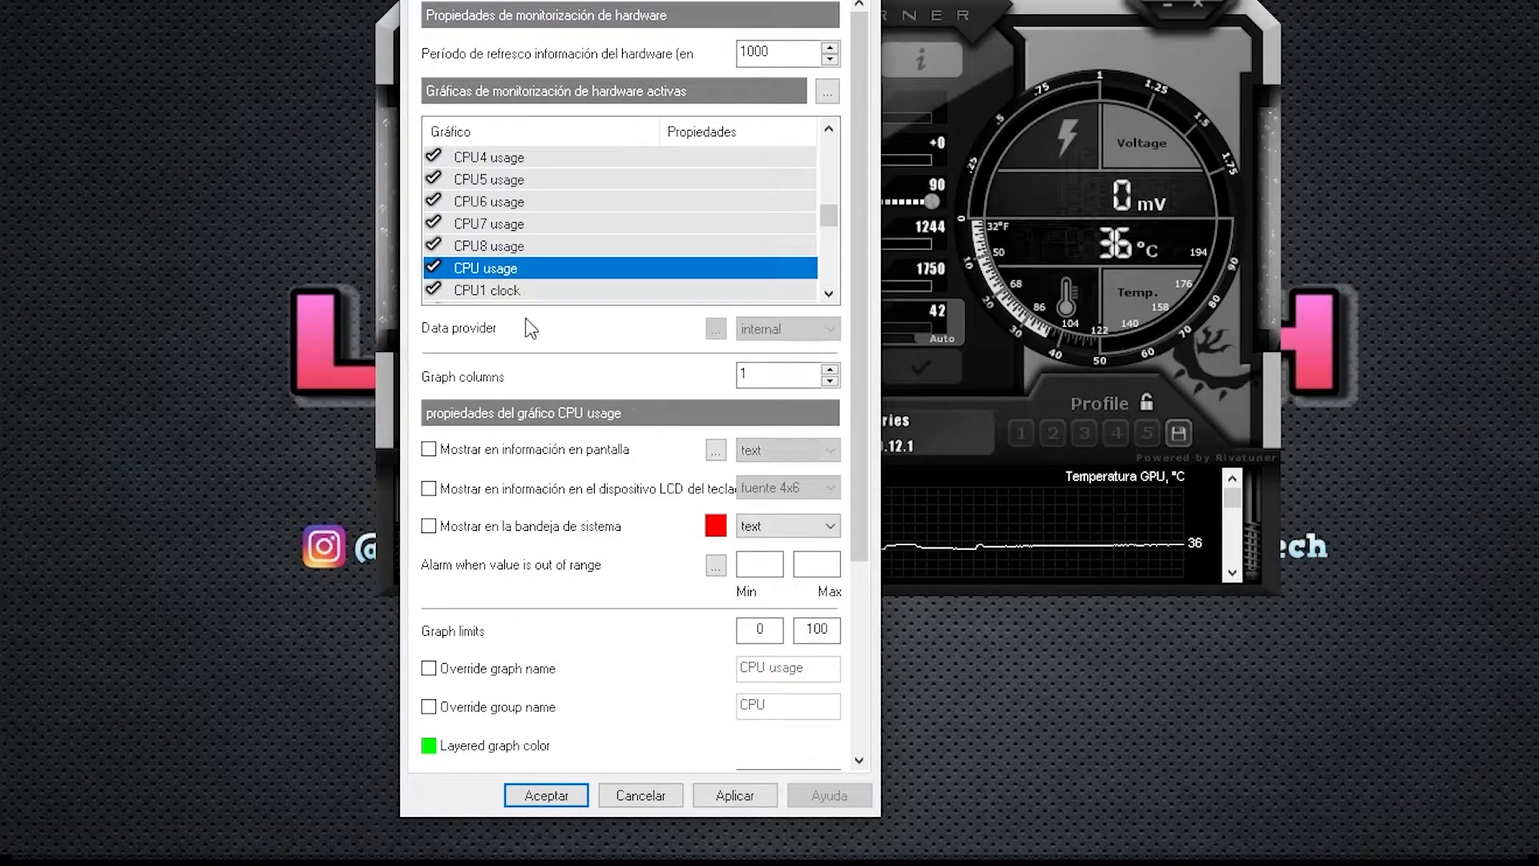
pyautogui.click(429, 448)
# Step: Enable on-screen display for the overall CPU clock graph
pyautogui.scroll(-3, 491, 256)
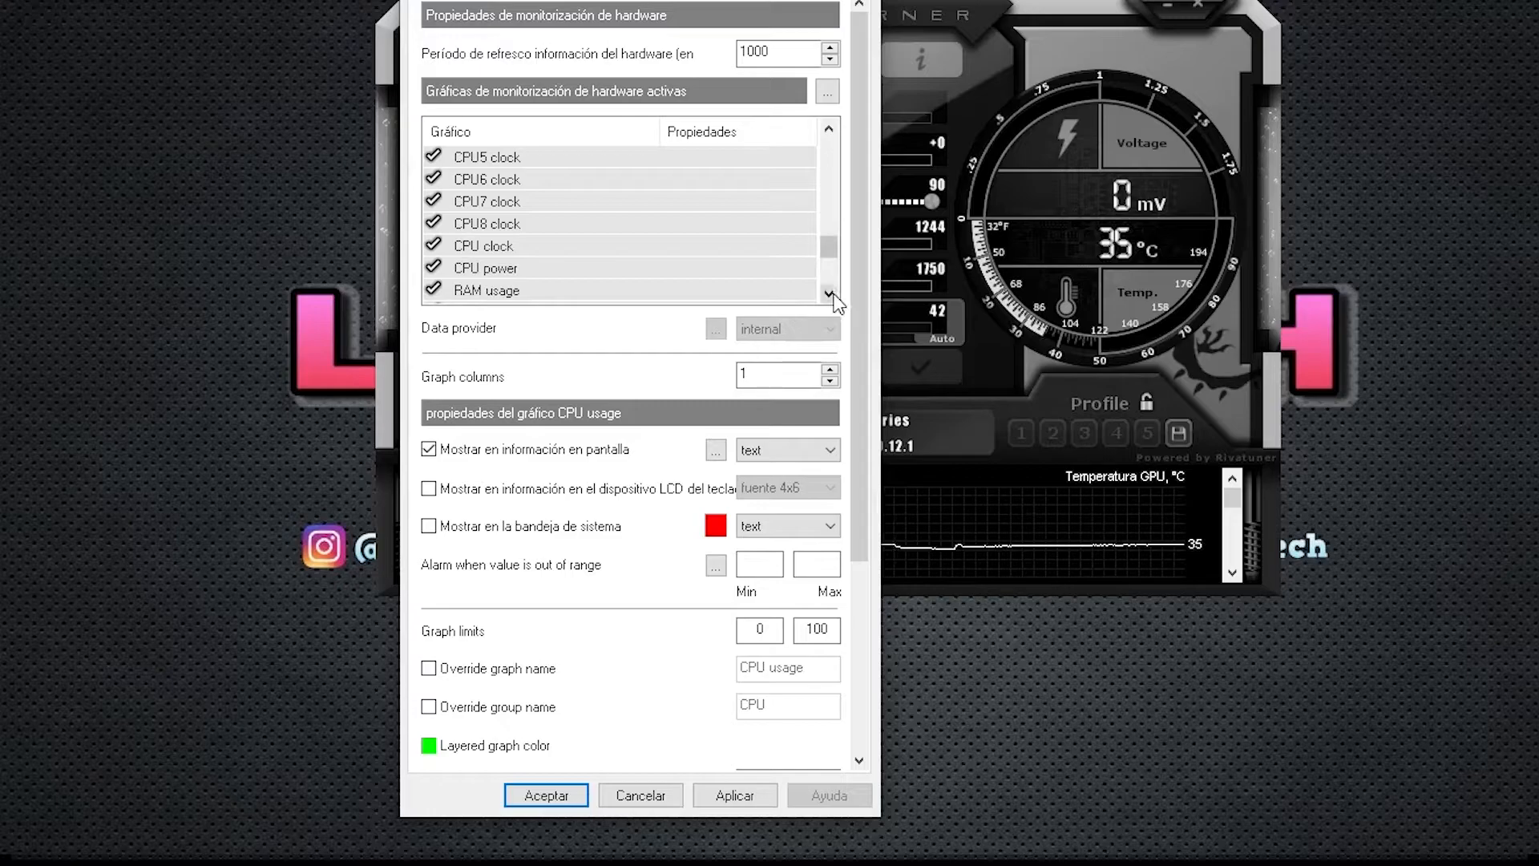
pyautogui.click(467, 252)
pyautogui.click(505, 453)
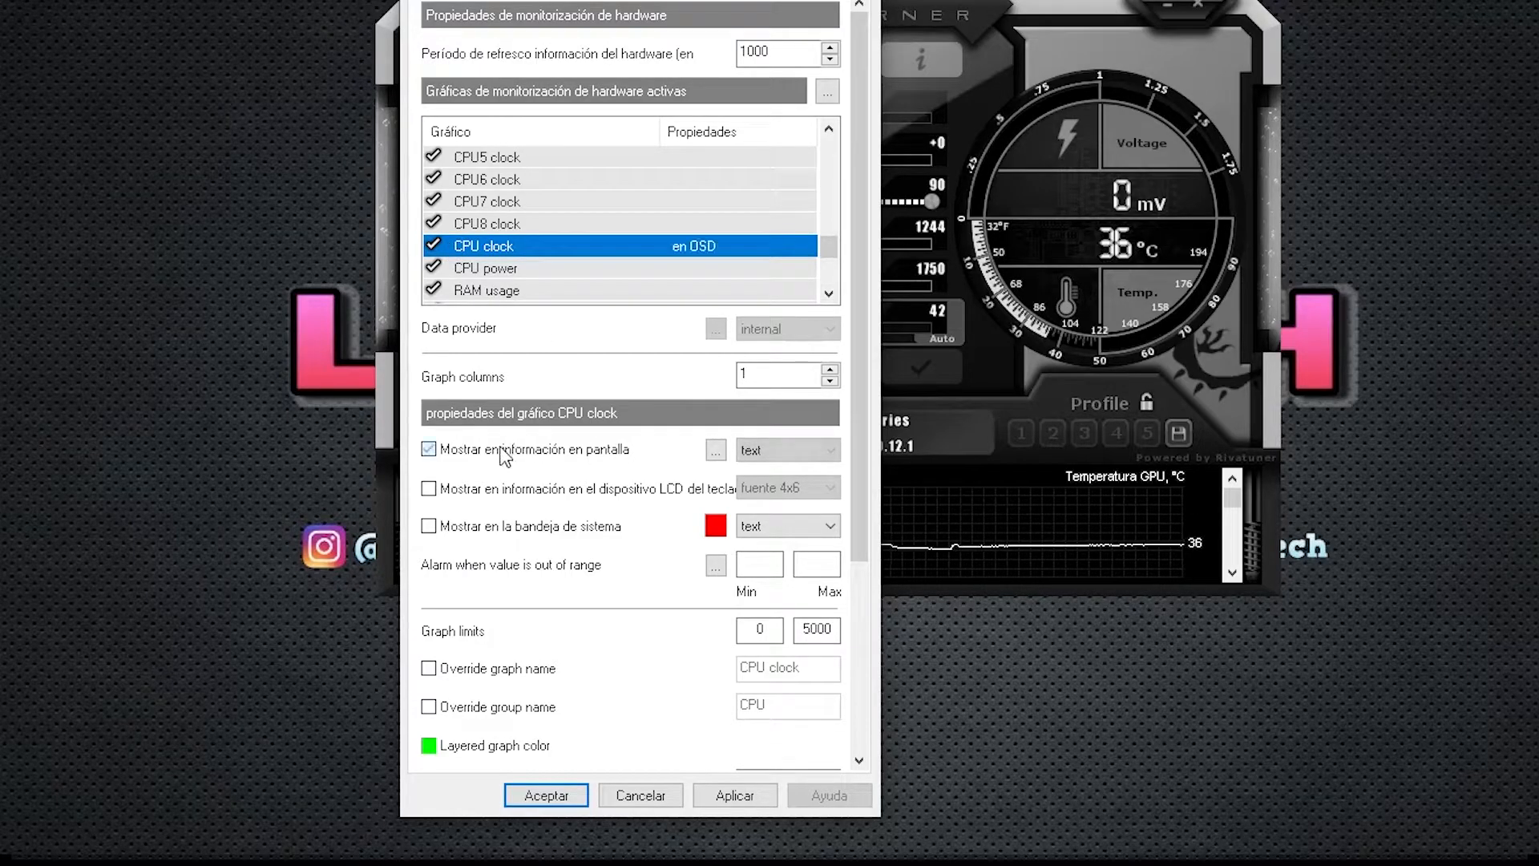
# Step: Enable on-screen display for the Velocidad de fotogramas graph
pyautogui.scroll(-2, 557, 249)
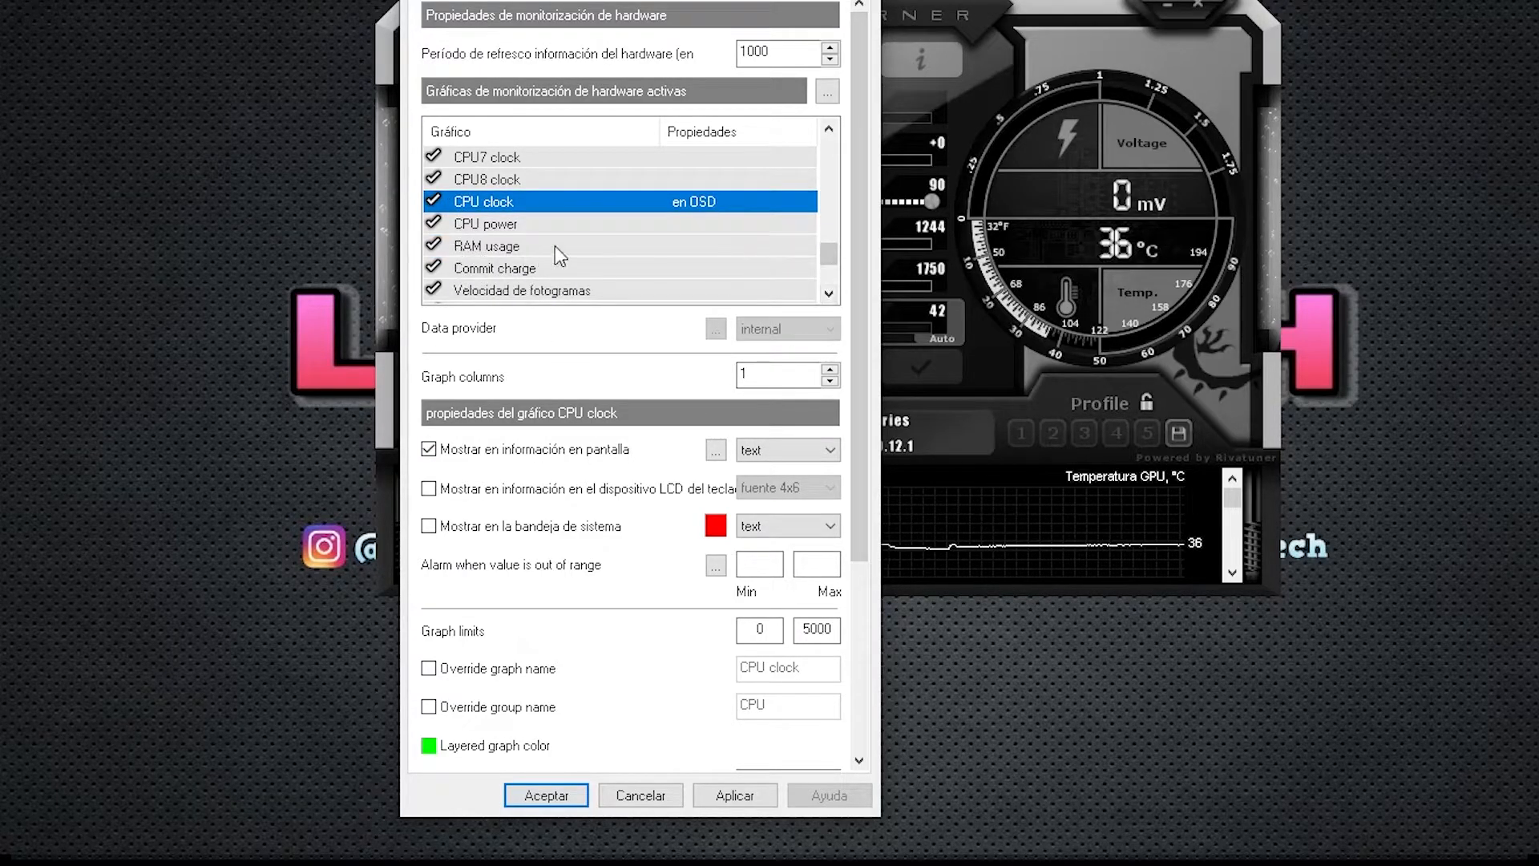
pyautogui.scroll(-2, 552, 272)
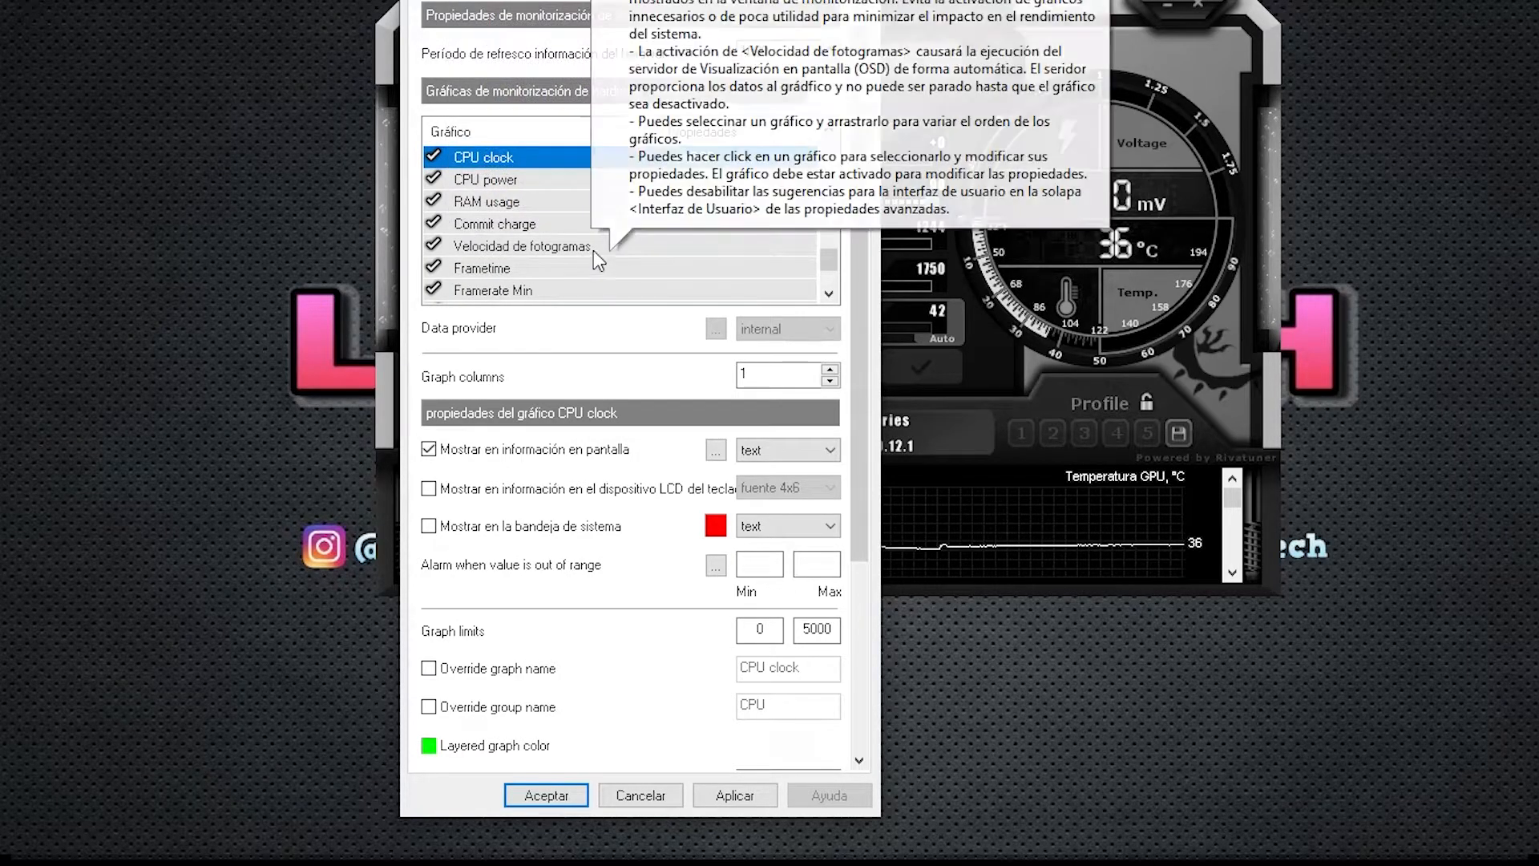
pyautogui.click(830, 294)
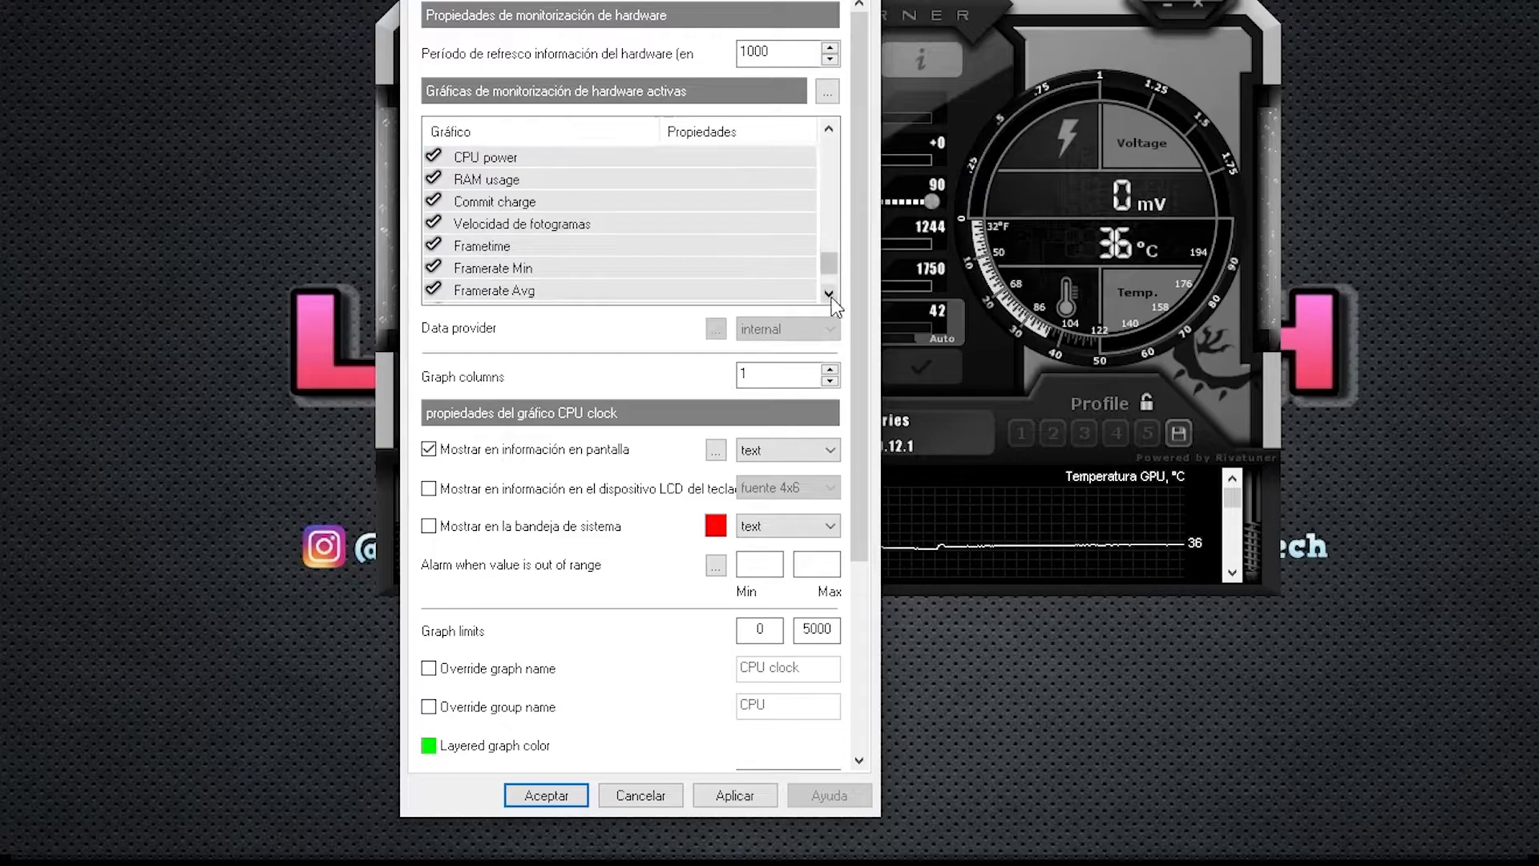
pyautogui.click(829, 294)
pyautogui.click(829, 294)
pyautogui.click(830, 294)
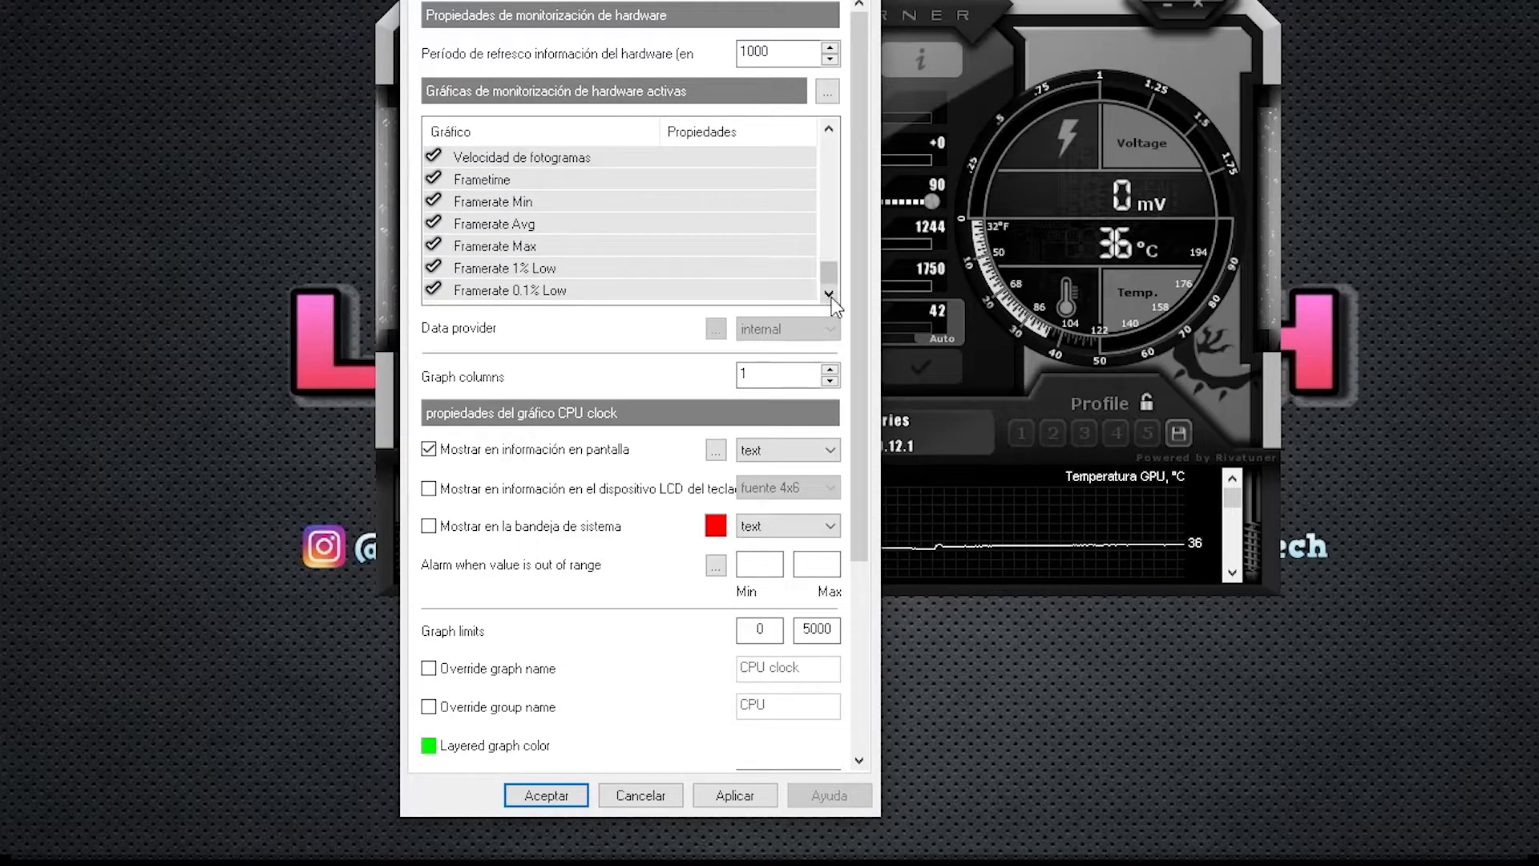
pyautogui.click(827, 129)
pyautogui.click(827, 129)
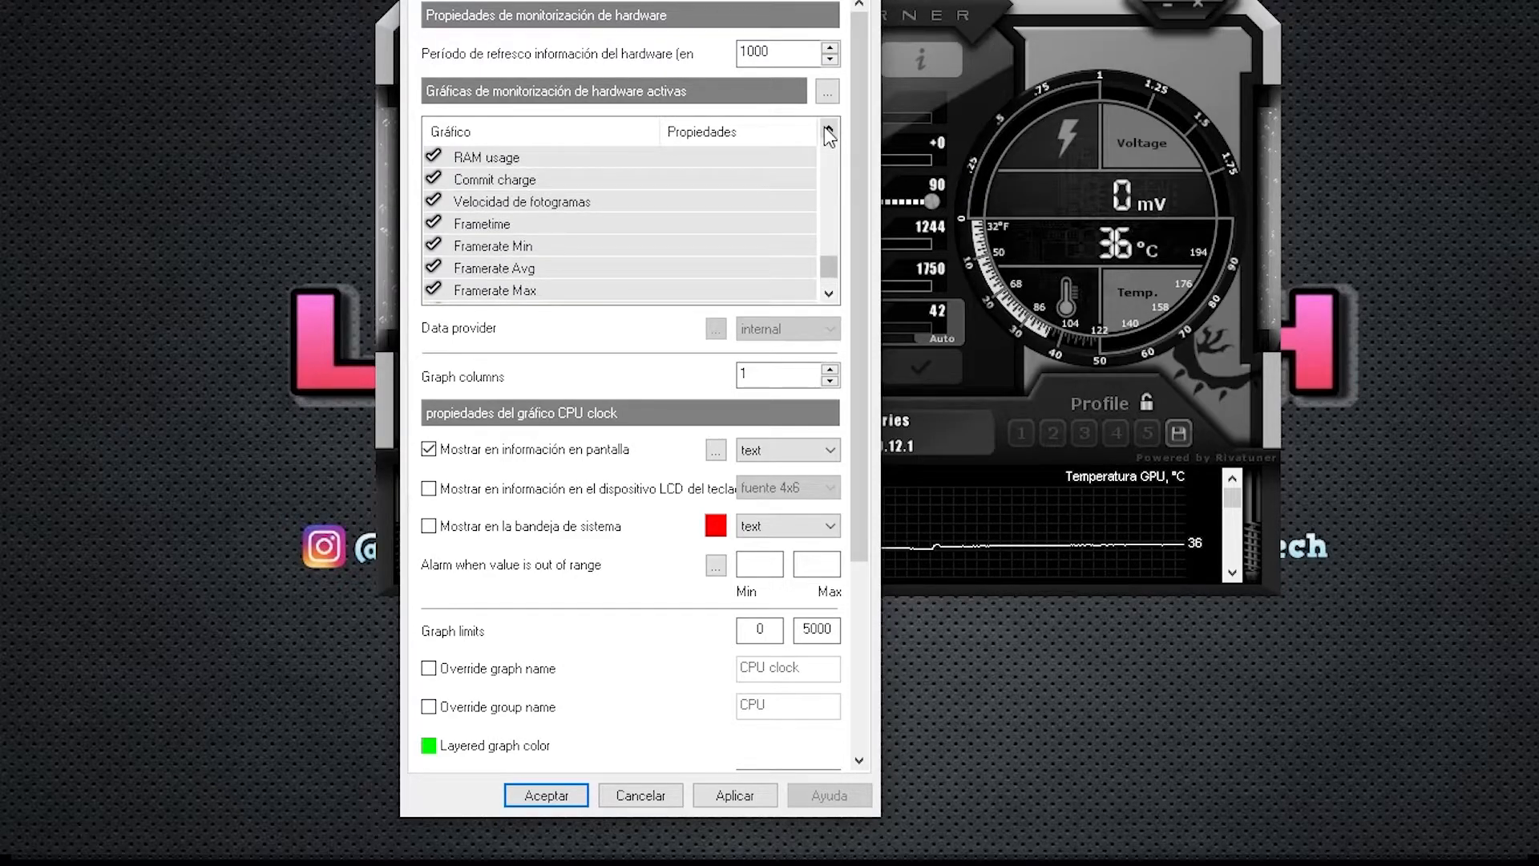
pyautogui.click(556, 204)
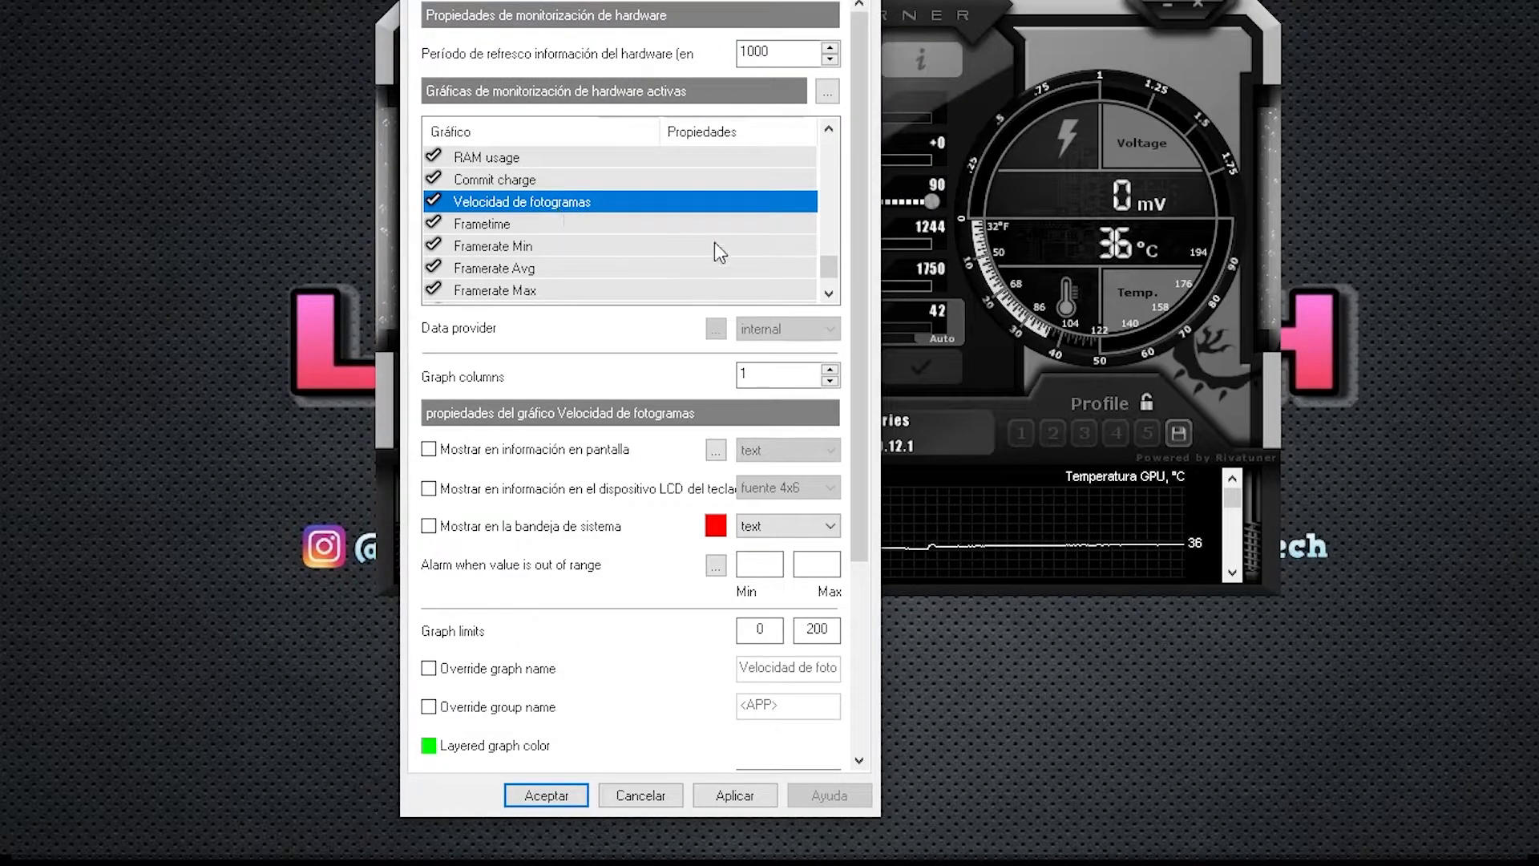
pyautogui.click(478, 451)
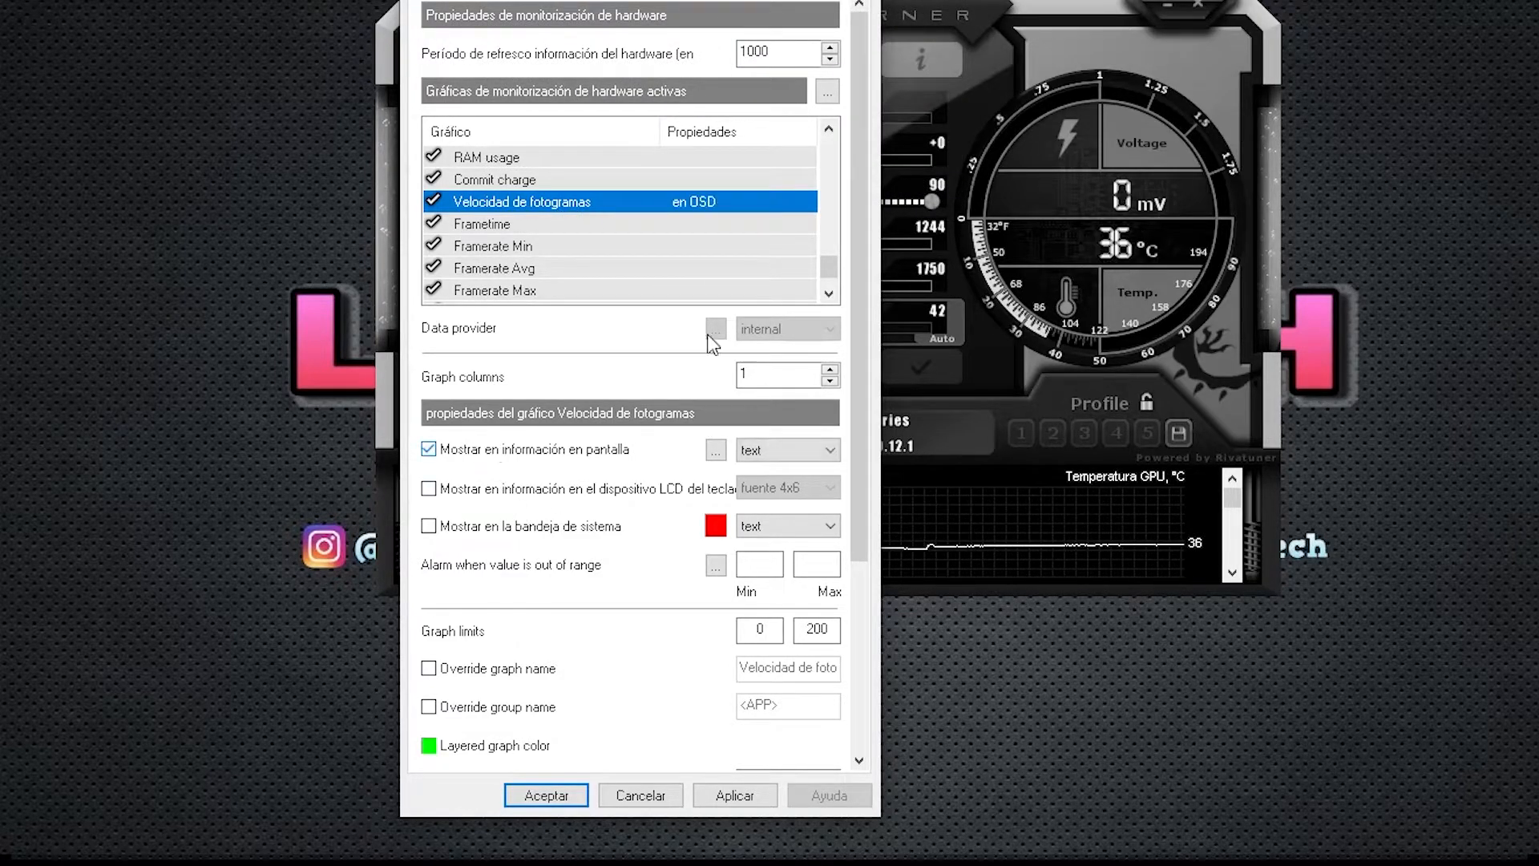
pyautogui.click(828, 294)
pyautogui.click(829, 294)
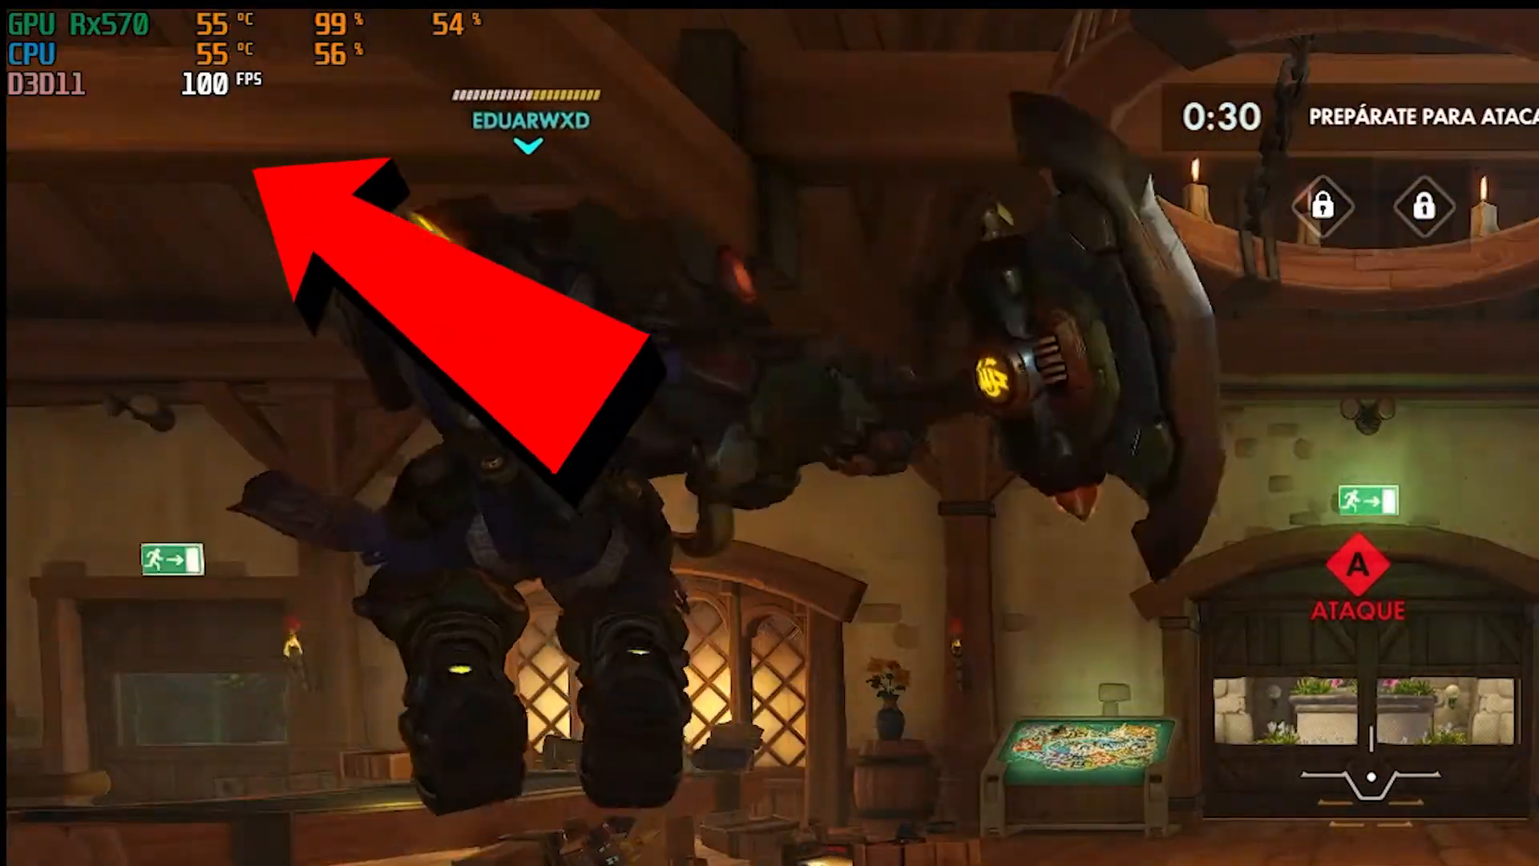
pyautogui.press('F1')
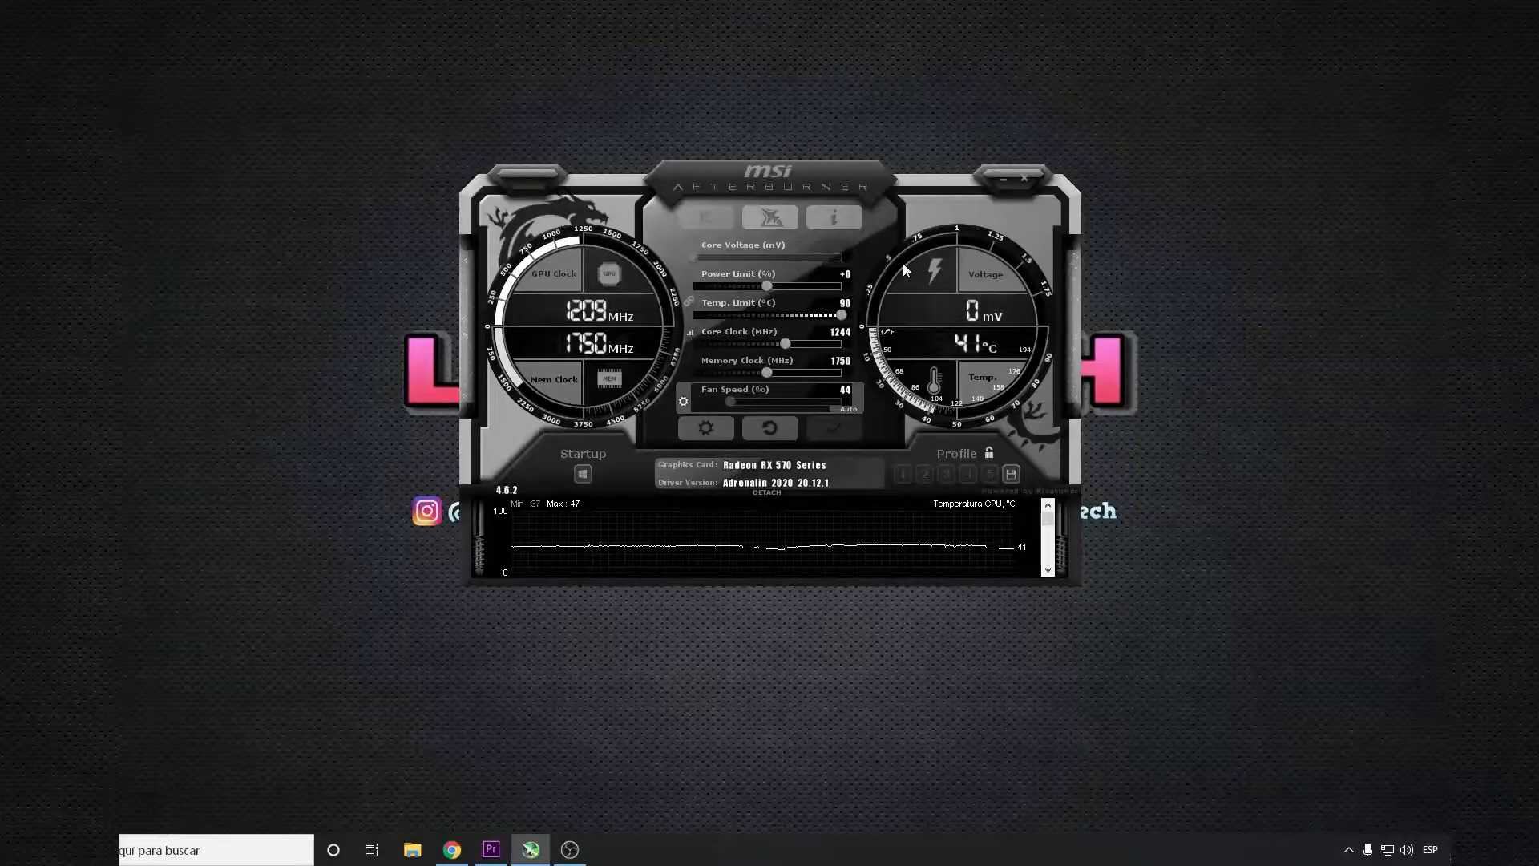
# Step: Switch to RivaTuner Statistics Server and set the global framerate limit to 60
pyautogui.click(1348, 849)
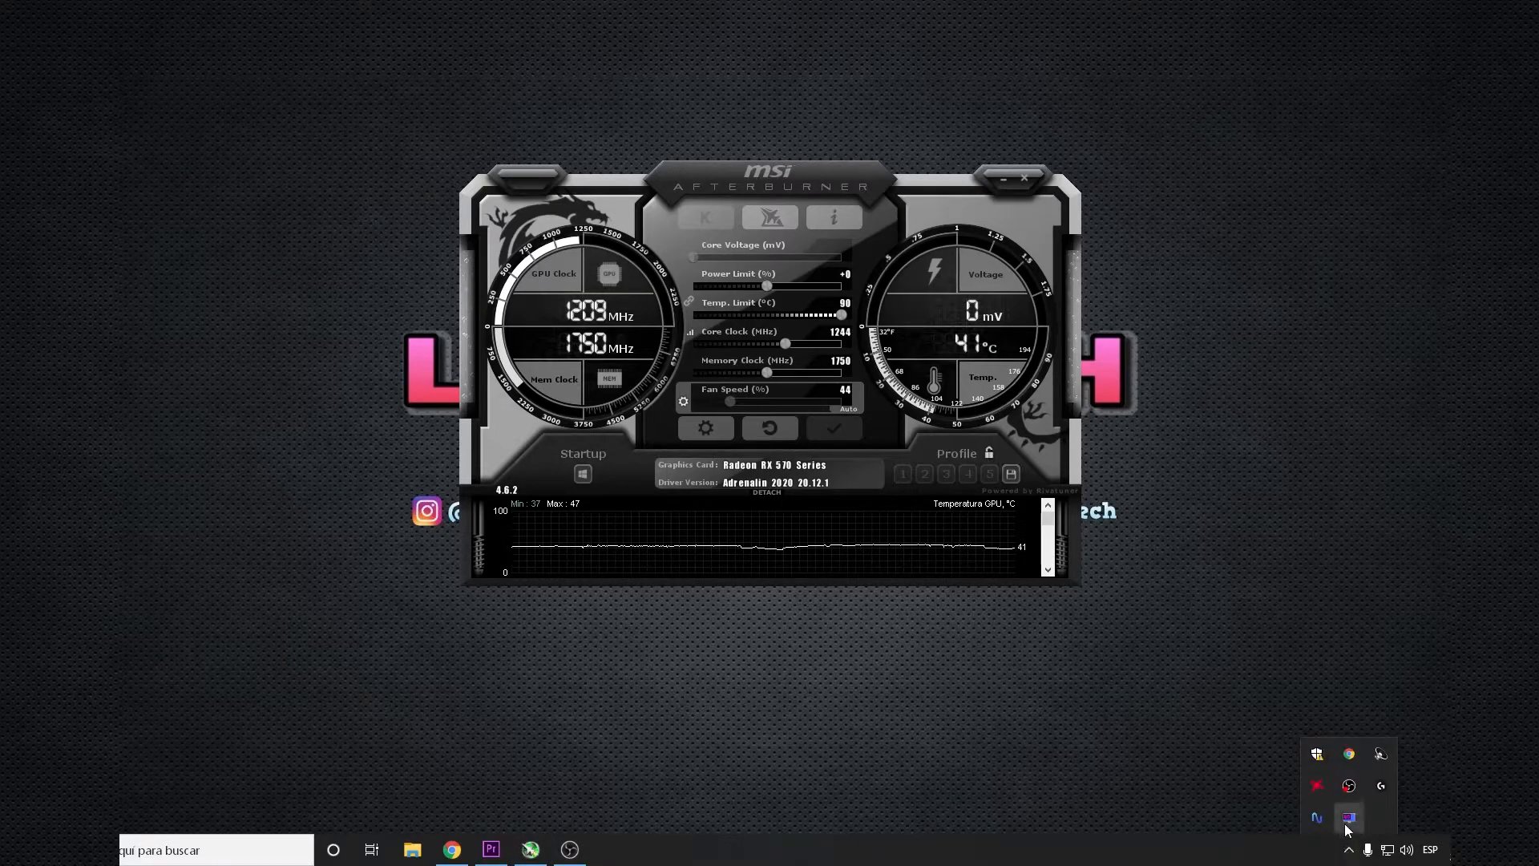
pyautogui.click(1346, 820)
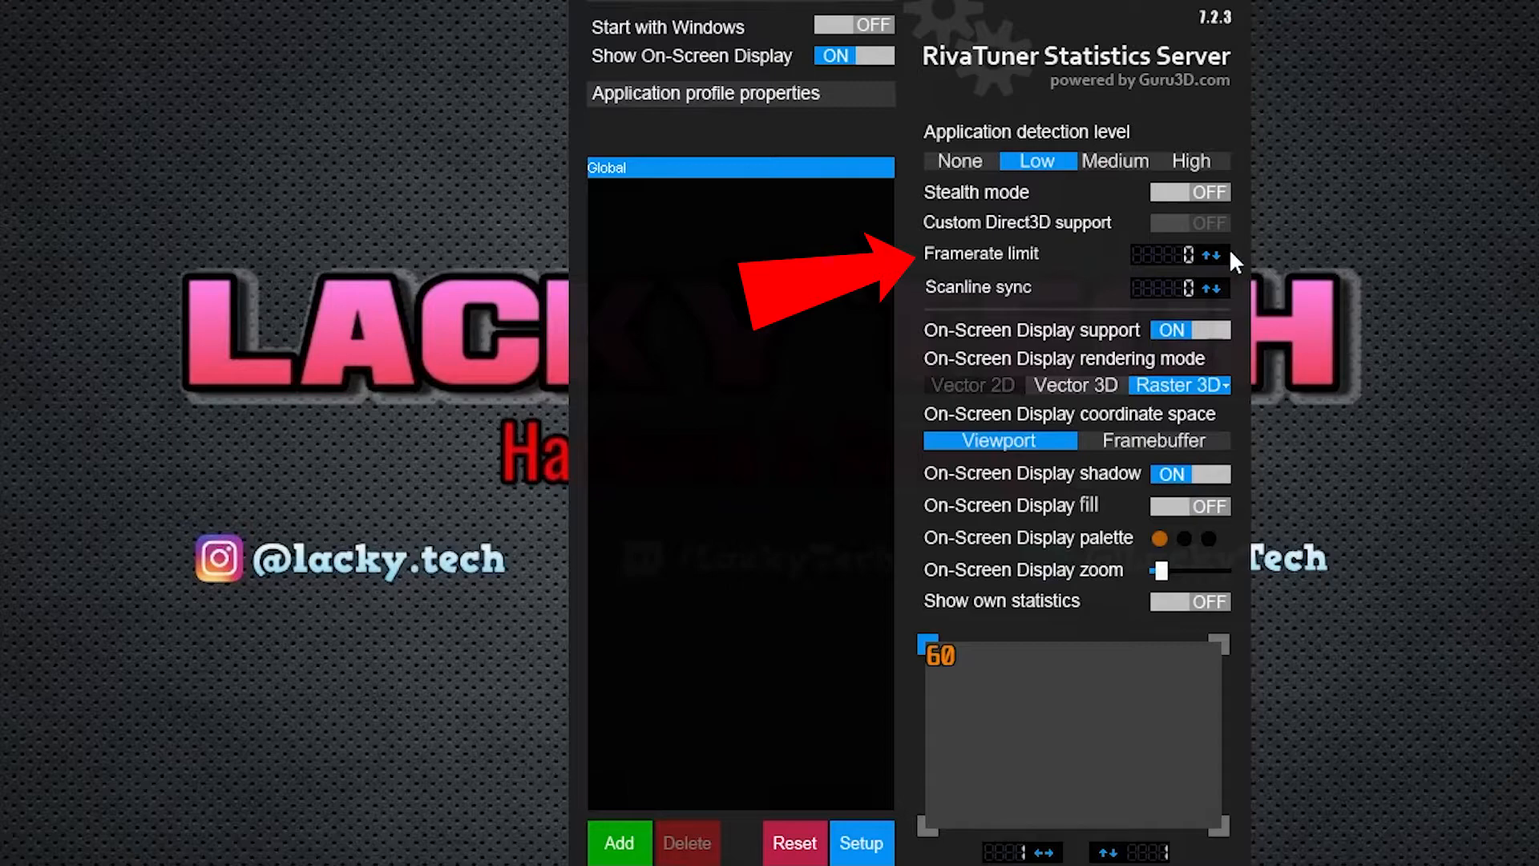
pyautogui.click(1175, 253)
pyautogui.write('30')
pyautogui.press('BackSpace')
pyautogui.press('BackSpace')
pyautogui.write('60')
pyautogui.press('Return')
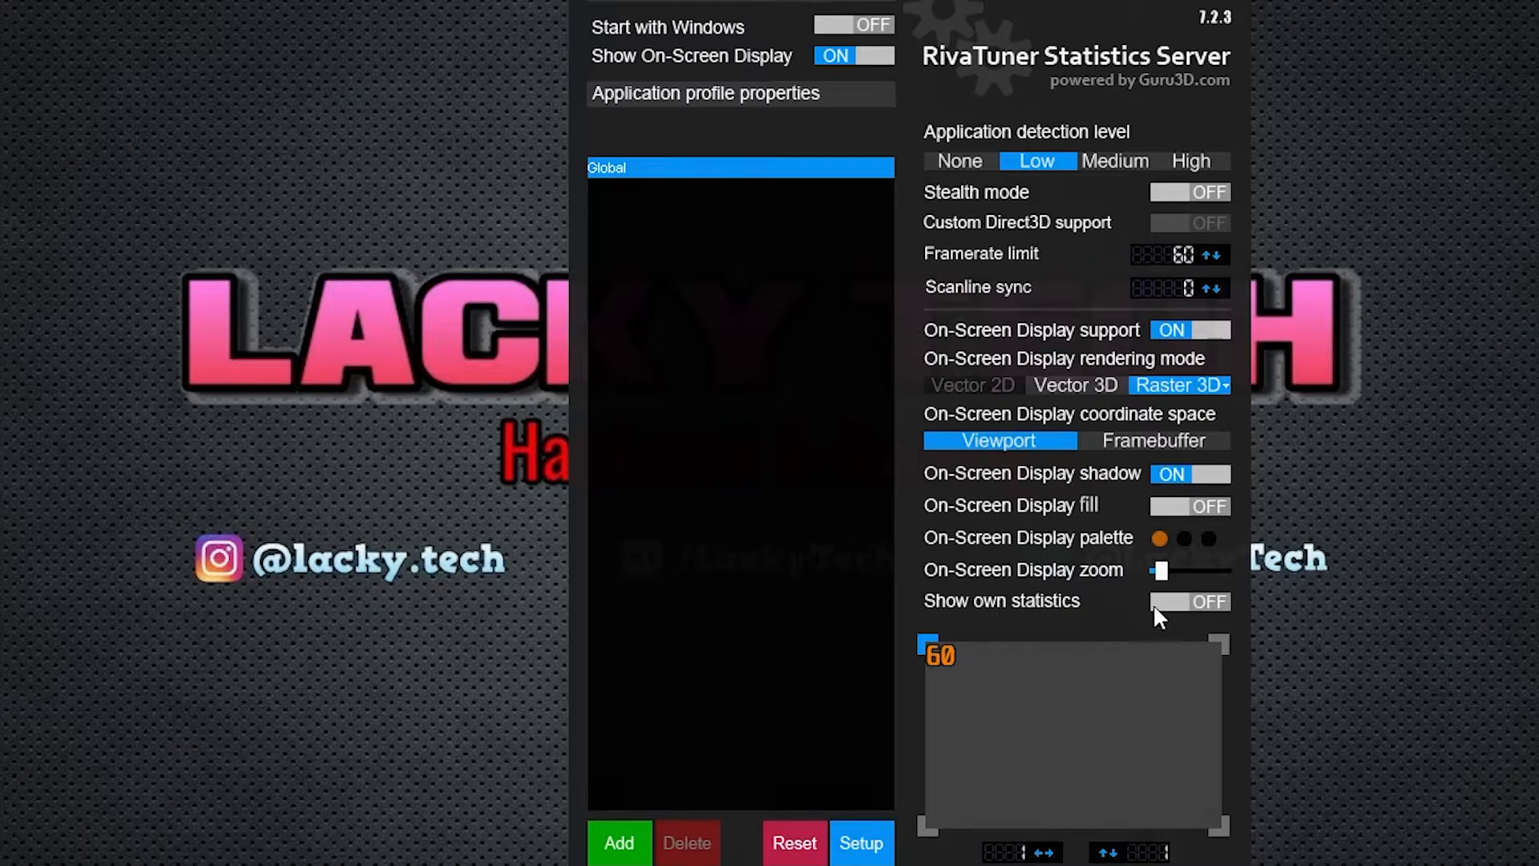
# Step: Increase the On-Screen Display zoom slightly and minimize the RivaTuner Statistics Server window
pyautogui.moveTo(1163, 577)
pyautogui.mouseDown()
pyautogui.moveTo(1192, 570)
pyautogui.moveTo(1173, 569)
pyautogui.mouseUp()
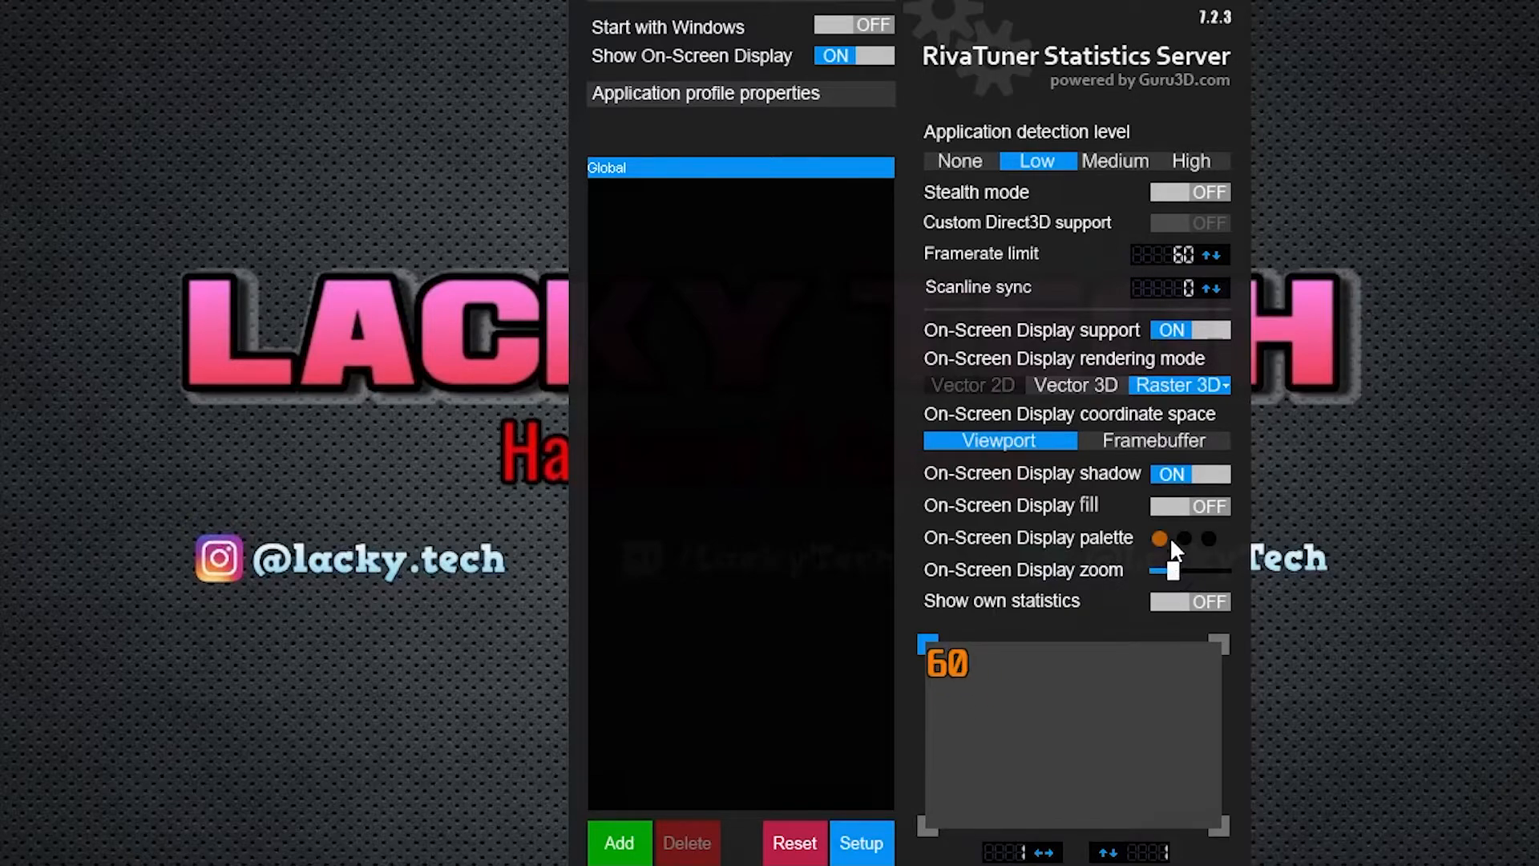
pyautogui.click(1166, 537)
pyautogui.click(1096, 258)
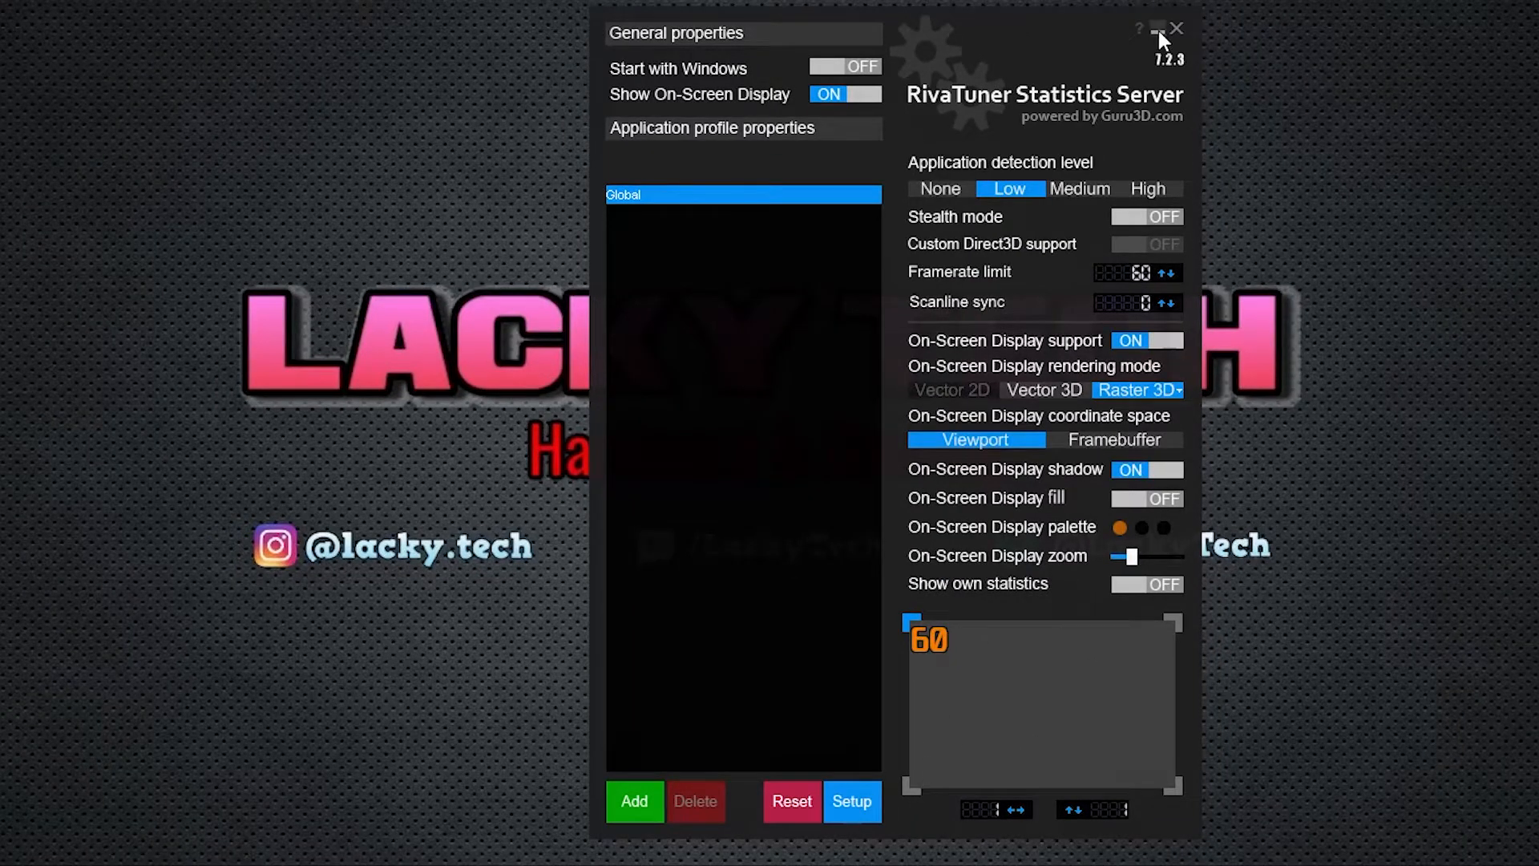
pyautogui.click(1158, 32)
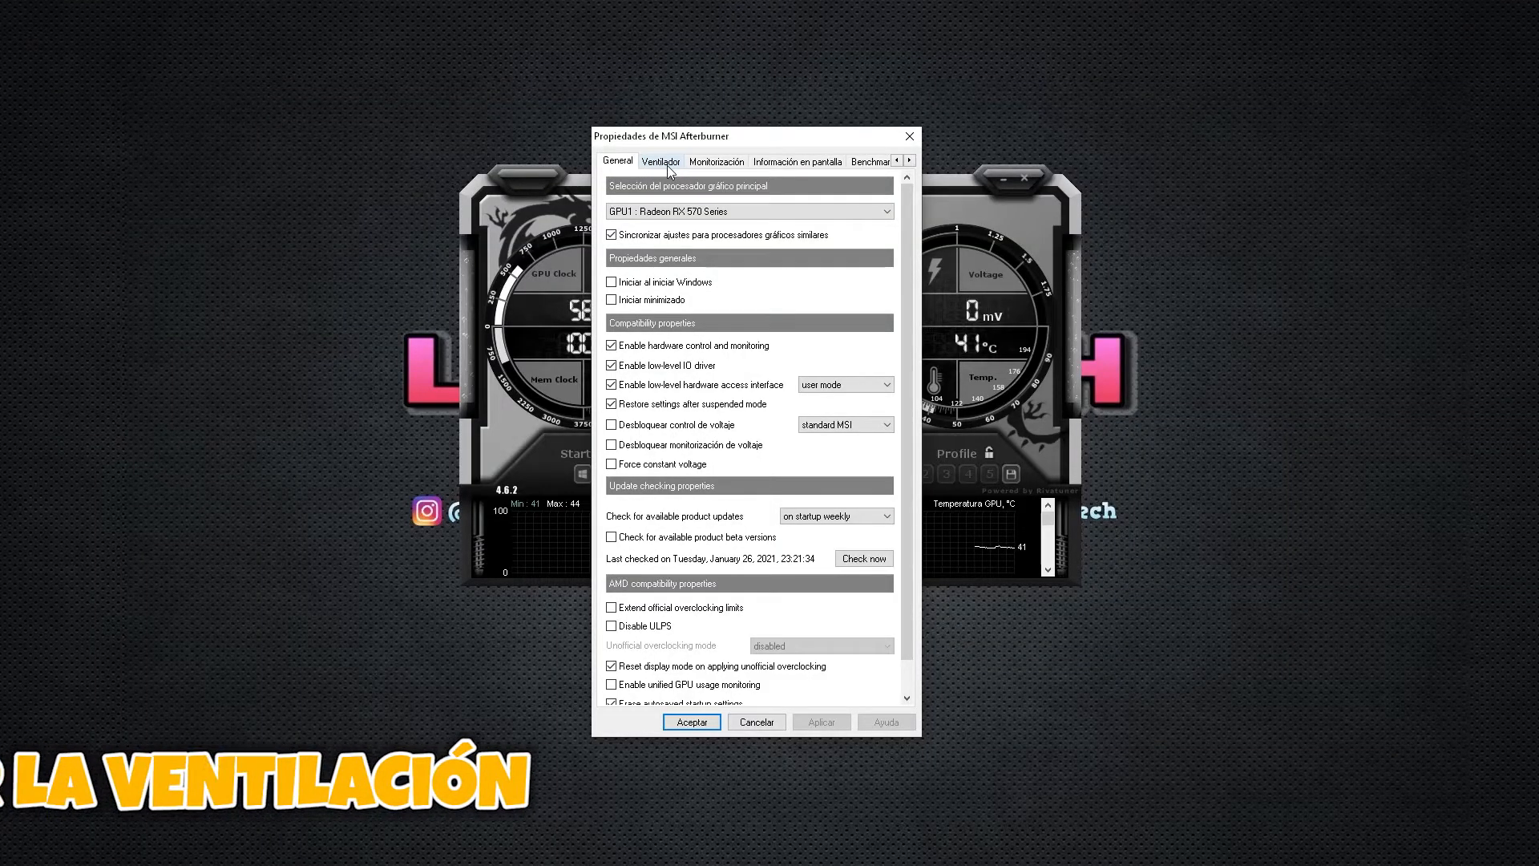
# Step: Try the Default predefined fan speed curve in the MSI Afterburner fan properties
pyautogui.click(667, 165)
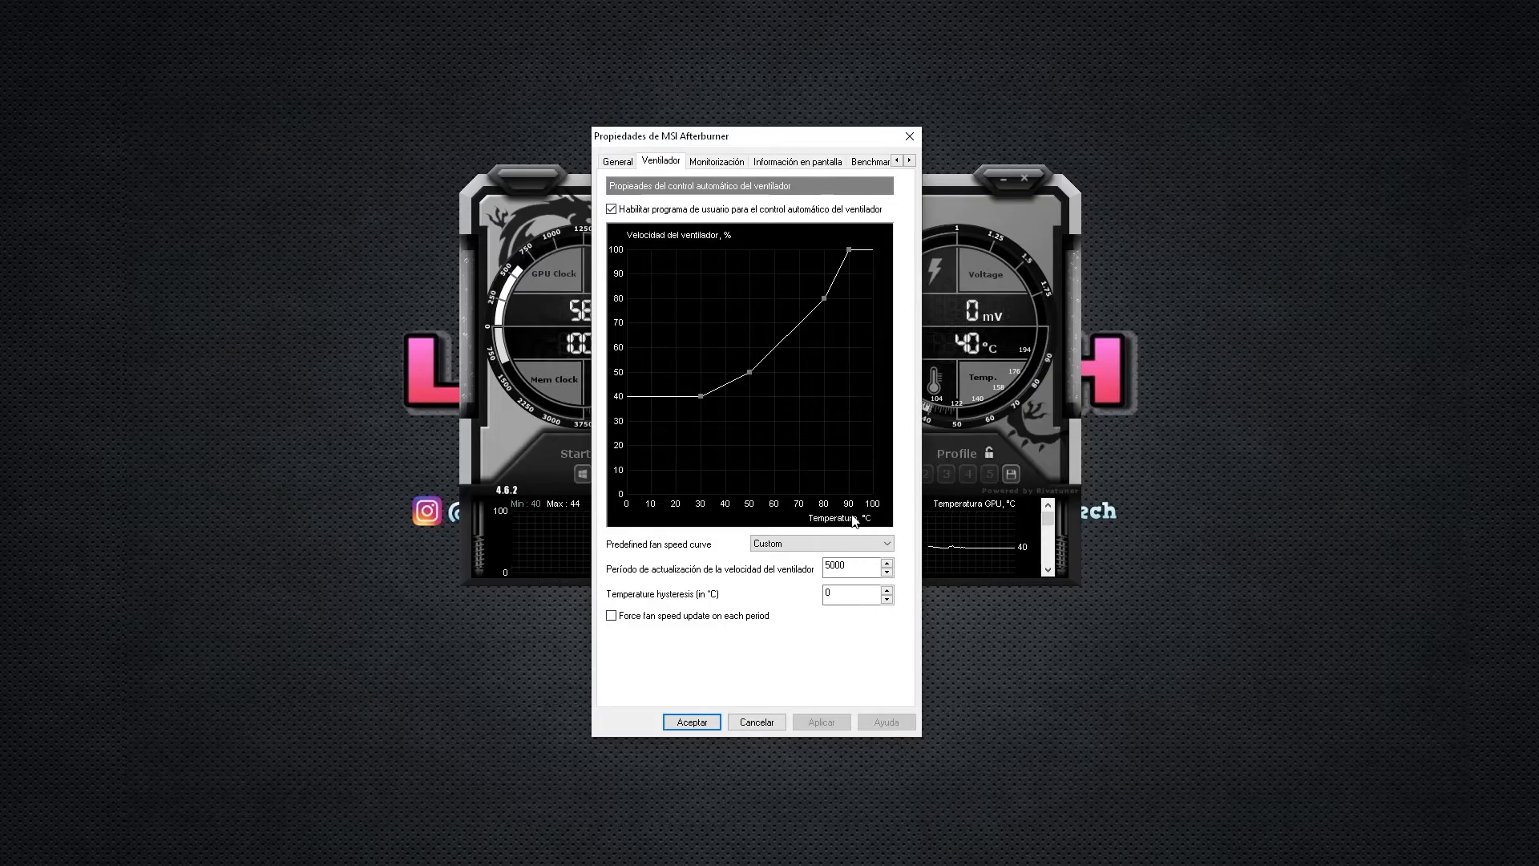
pyautogui.click(819, 546)
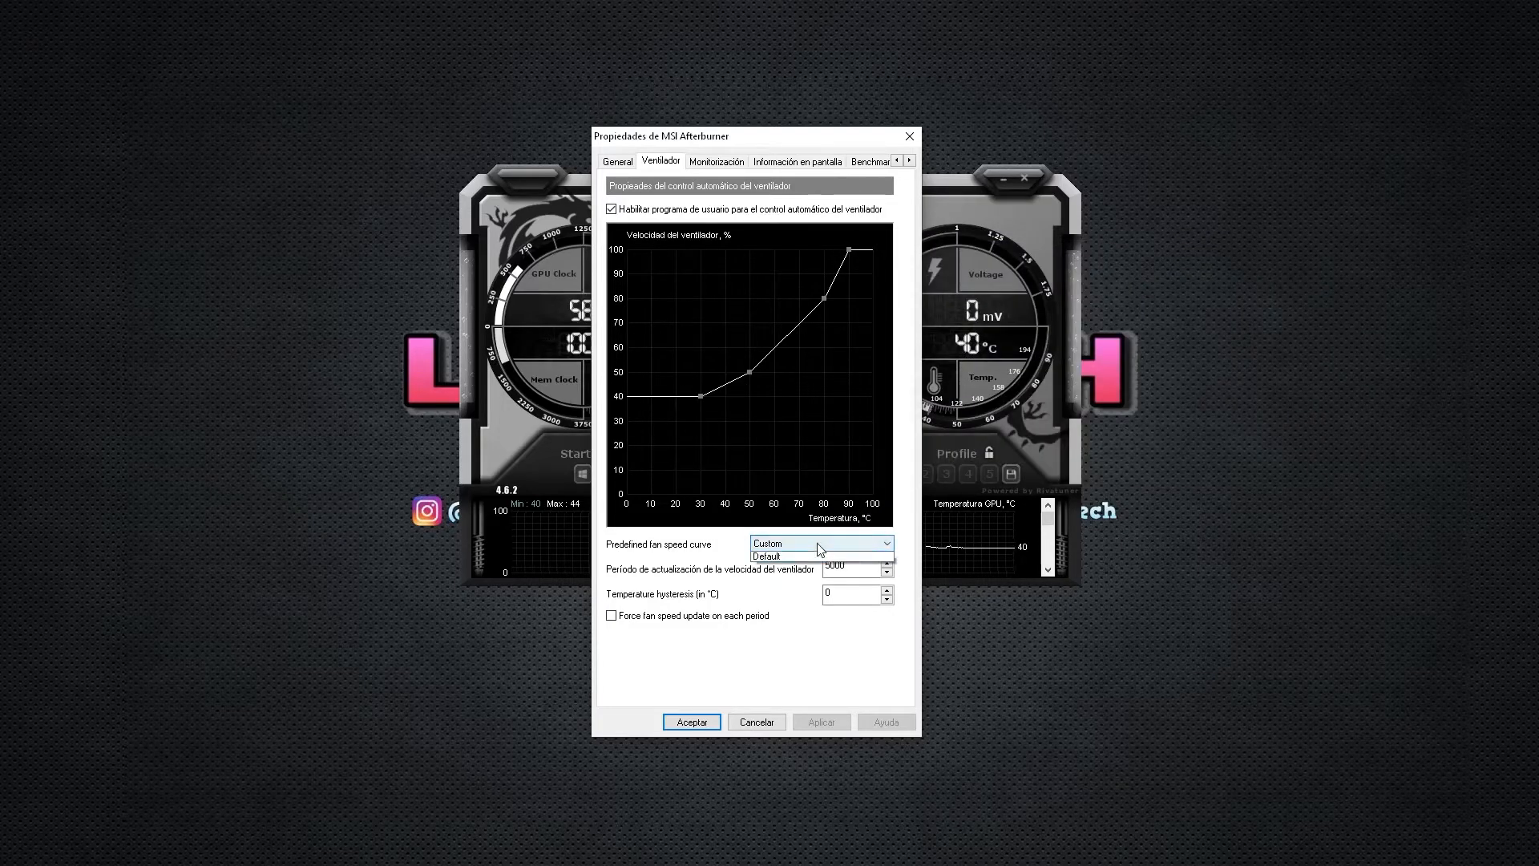
pyautogui.click(782, 558)
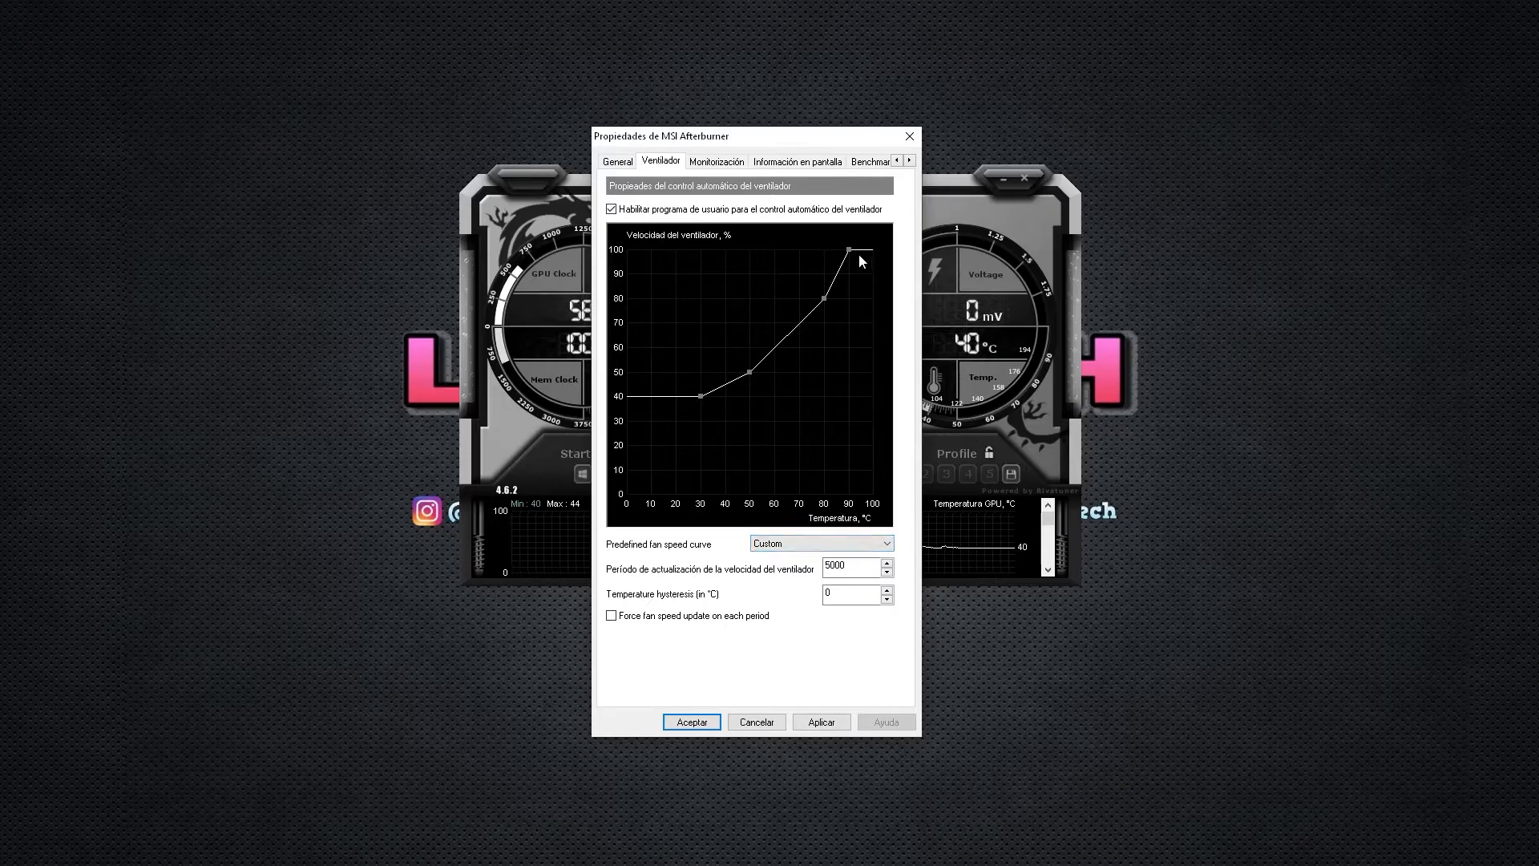
# Step: Switch the user-defined automatic fan control off and on again, then apply and accept the properties
pyautogui.moveTo(760, 264)
pyautogui.click(612, 209)
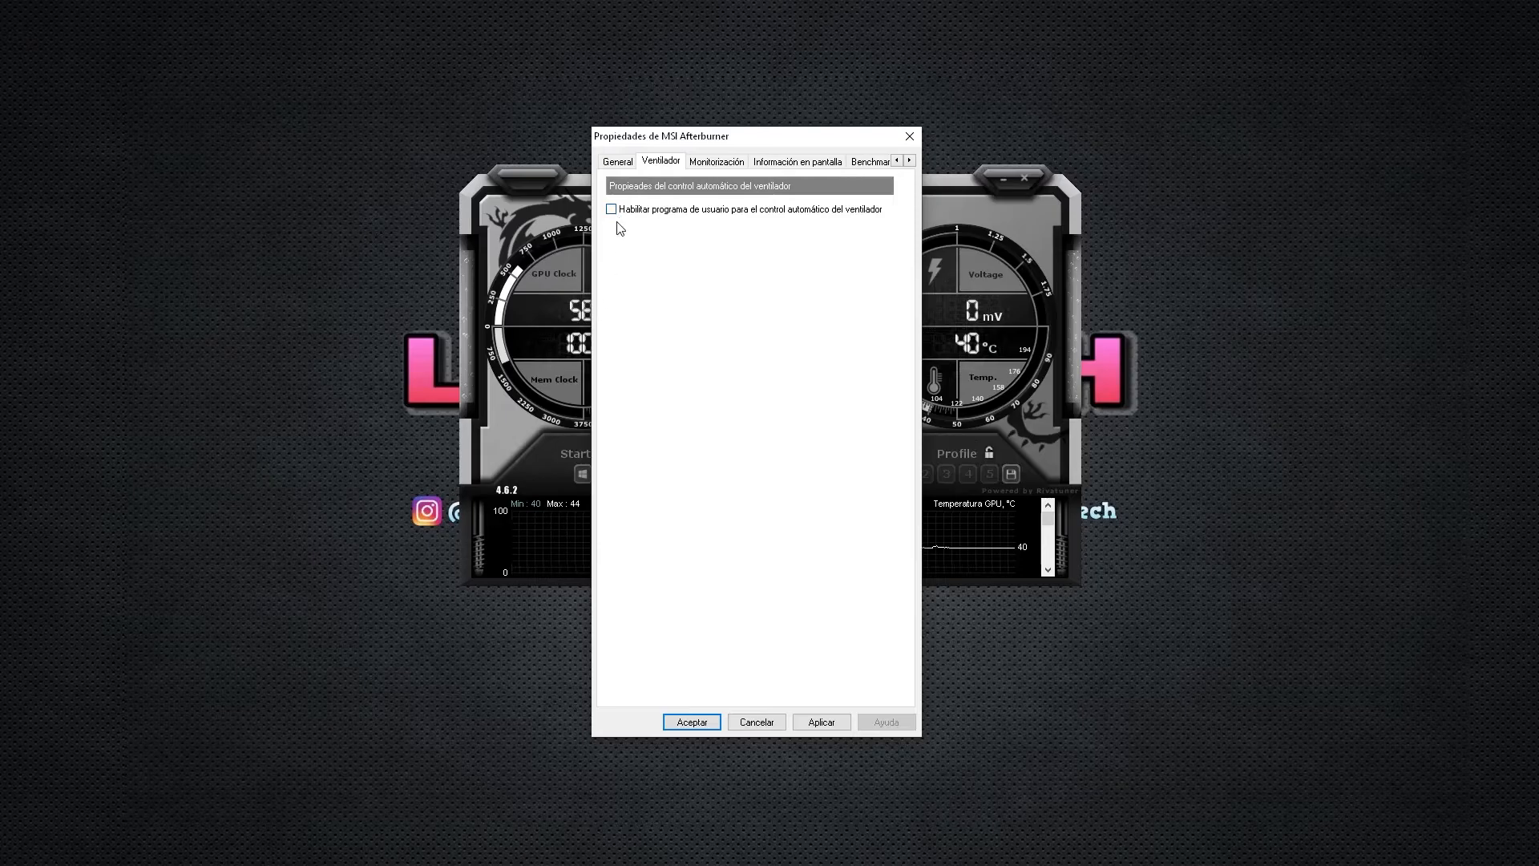
pyautogui.click(612, 209)
pyautogui.click(618, 161)
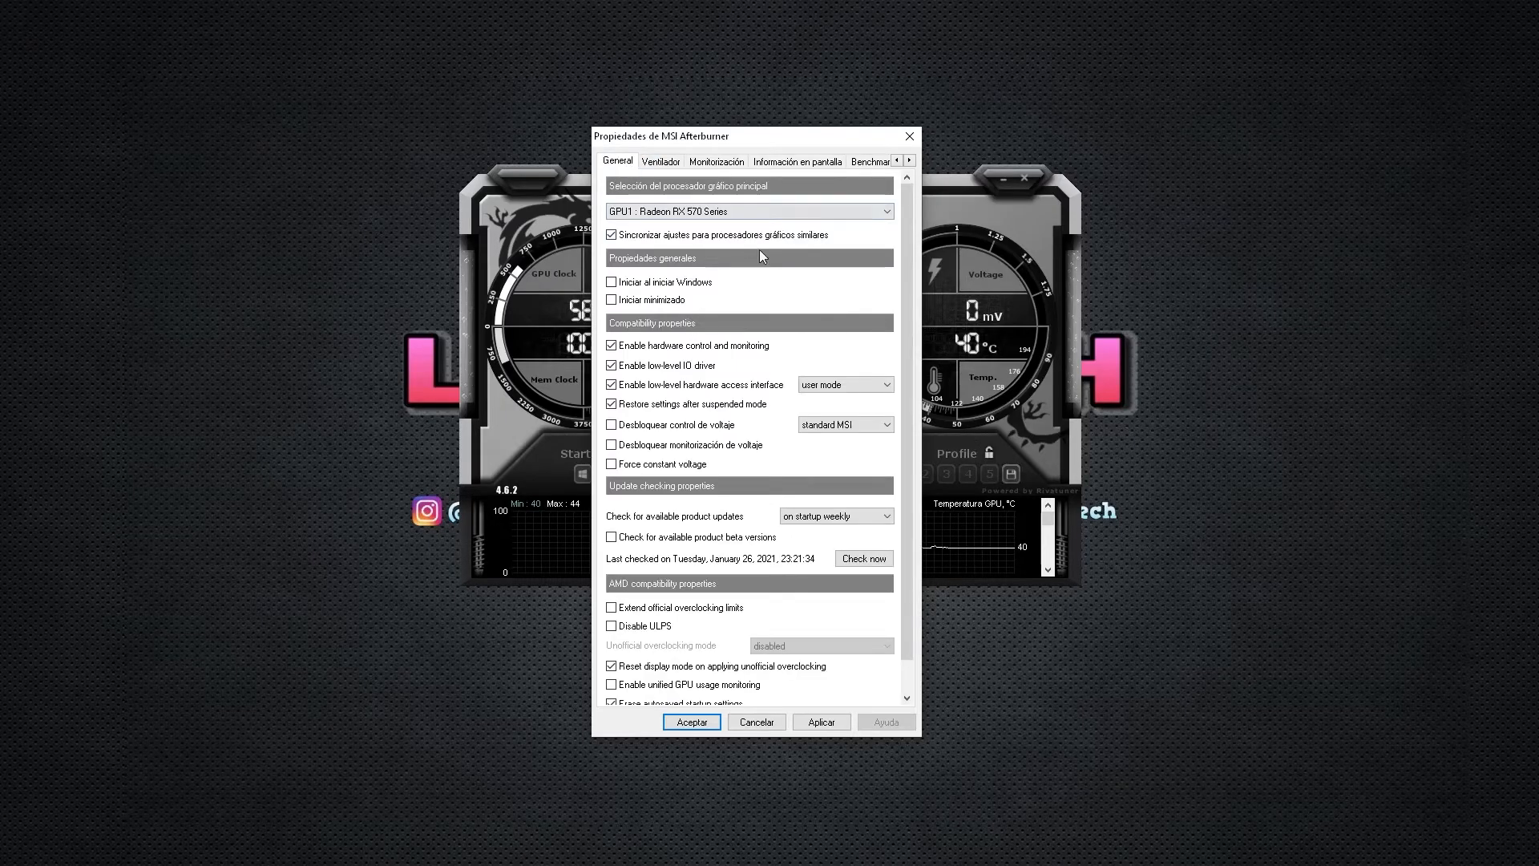
pyautogui.click(819, 722)
pyautogui.click(683, 721)
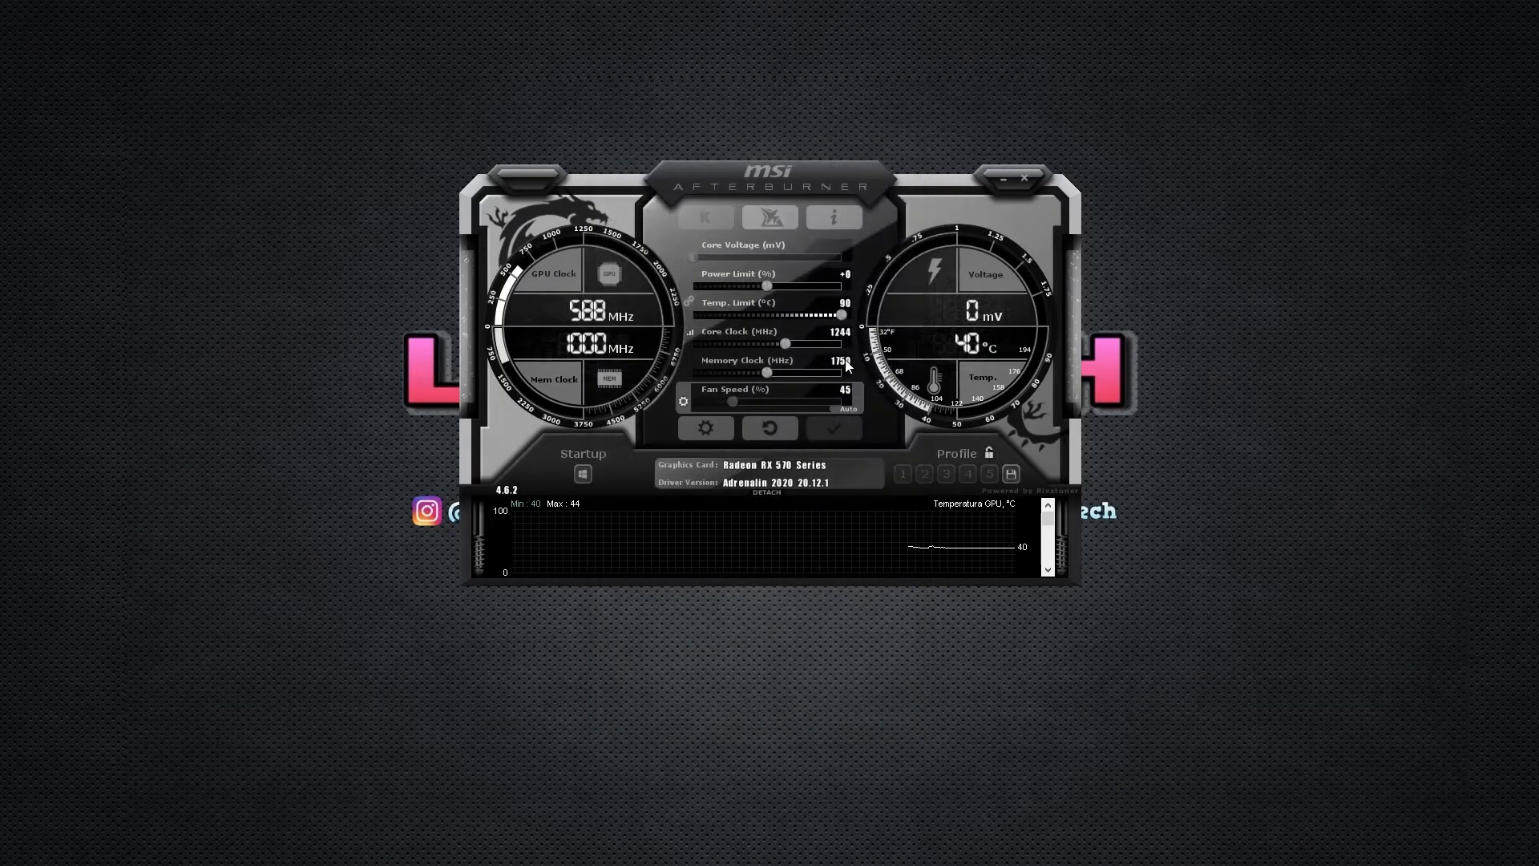
# Step: Switch the Auto mode of the fan speed off and back on
pyautogui.click(853, 407)
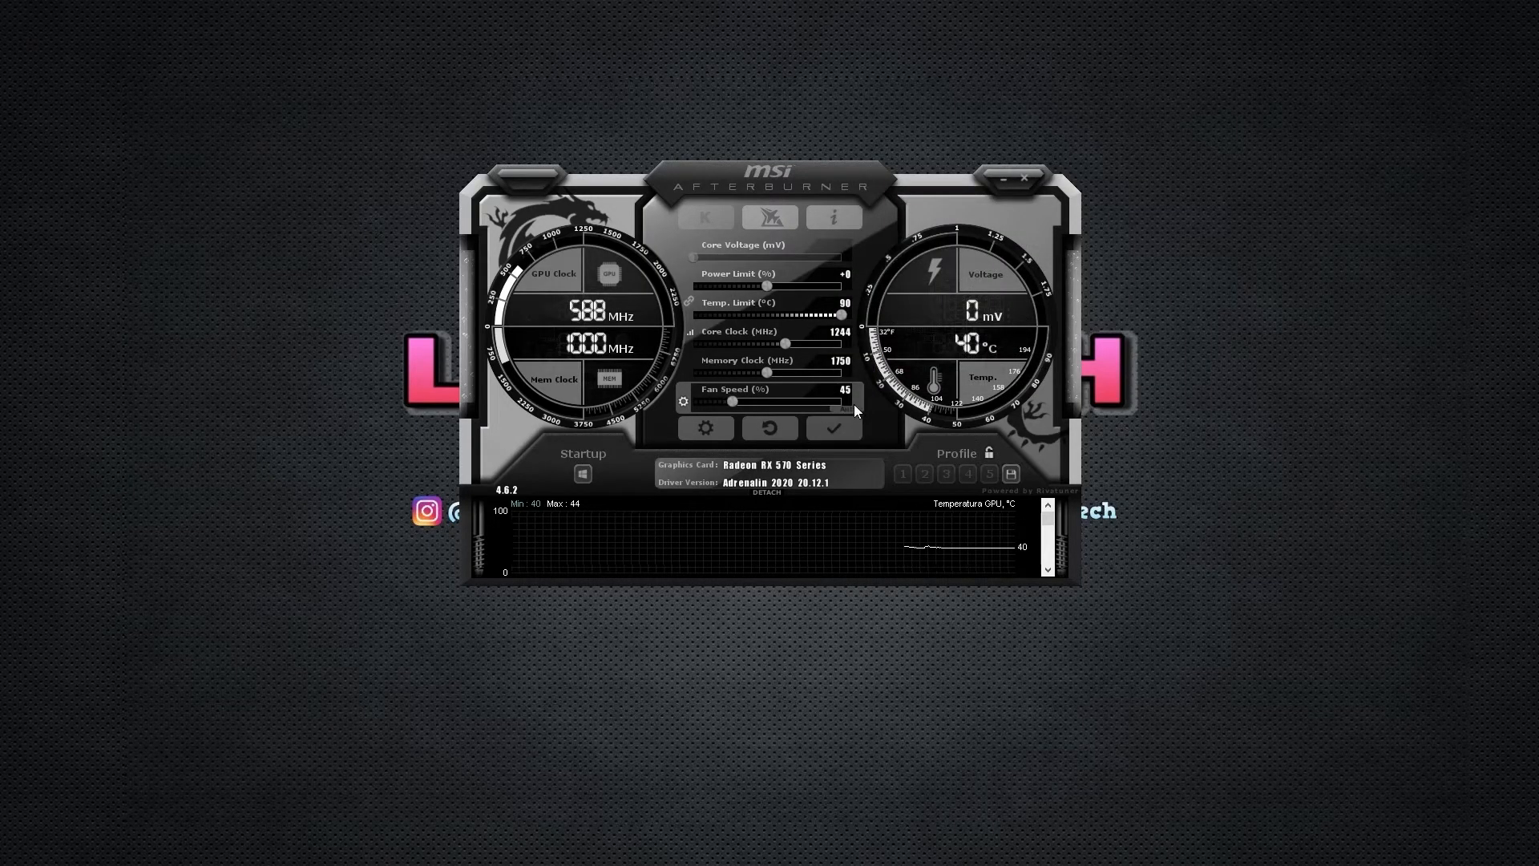
pyautogui.click(853, 405)
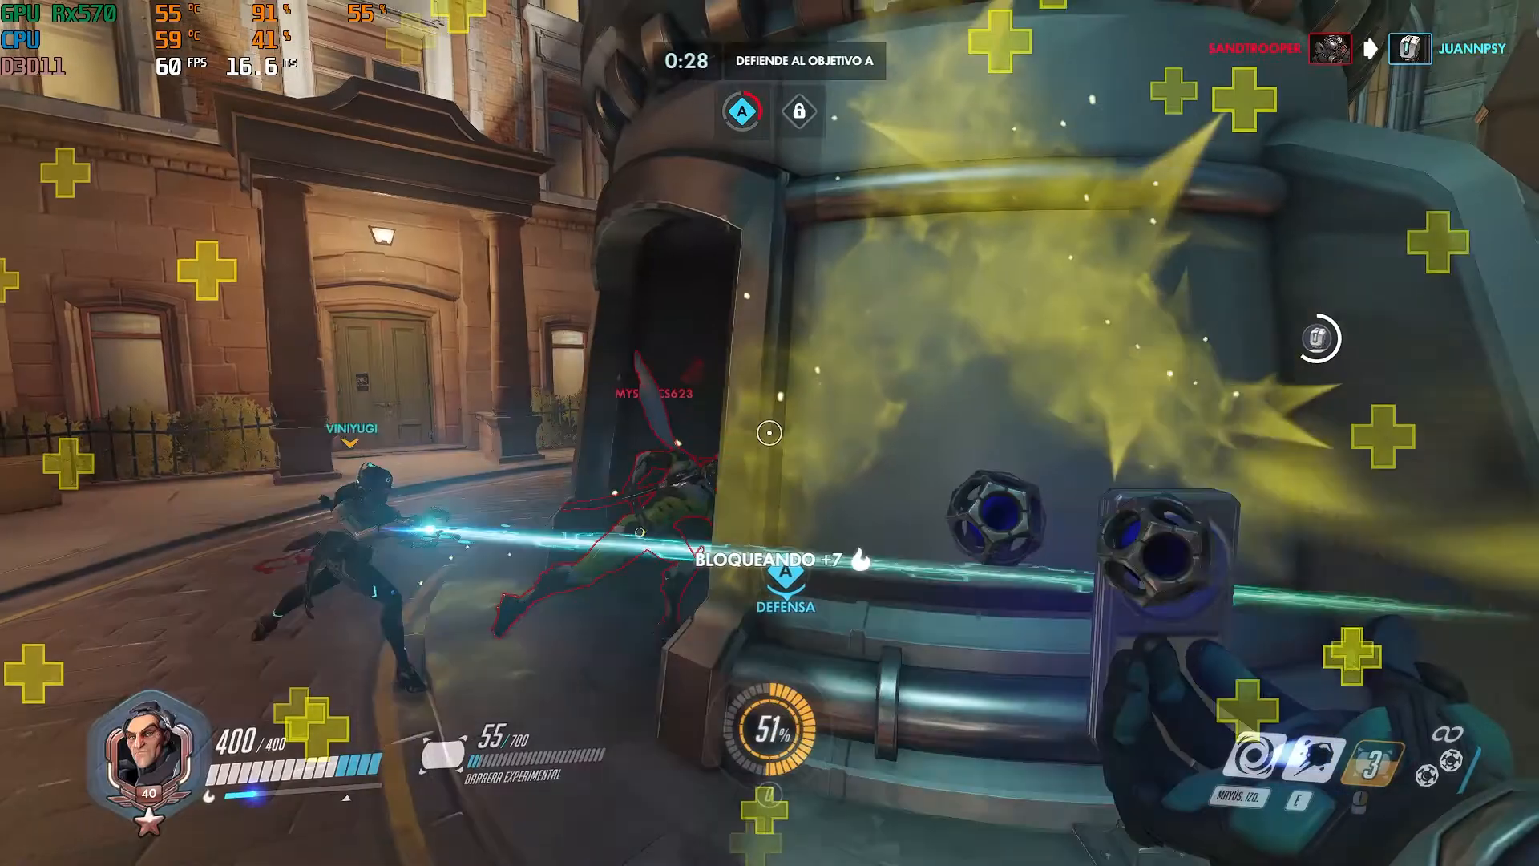